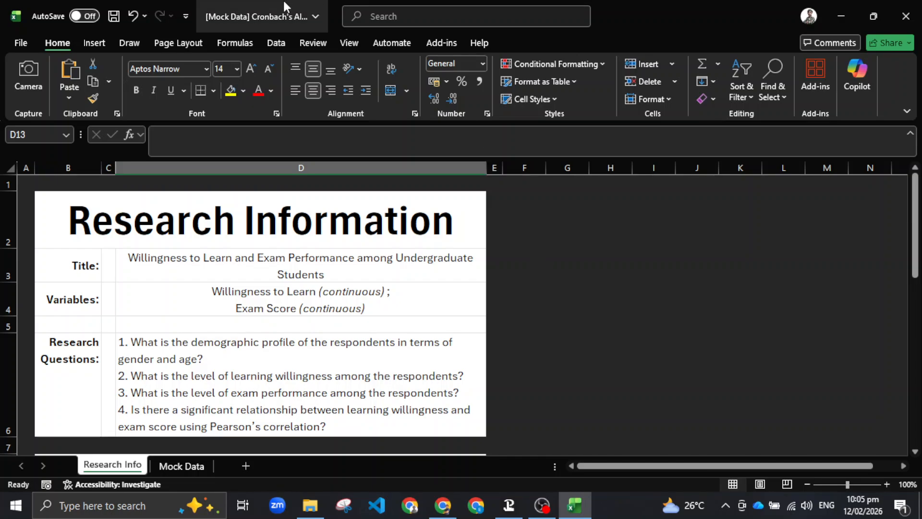
- Check the workbook's file name and read the study title on the Research Info sheet
left_click(301, 15)
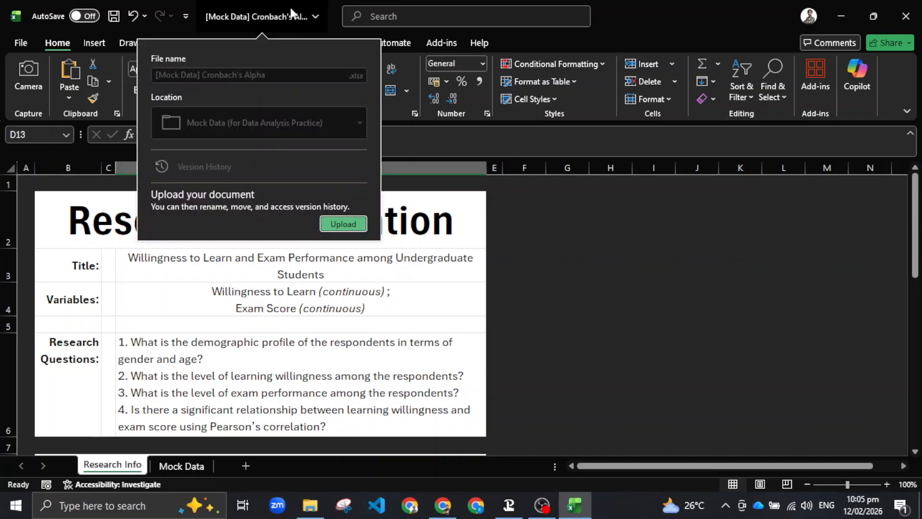
left_click(464, 276)
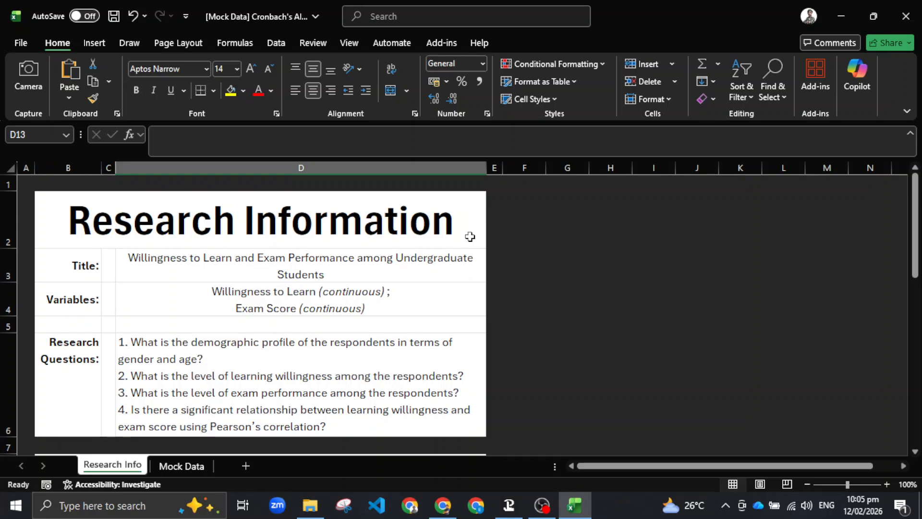
scroll(469, 234, "down", 2)
scroll(466, 233, "up", 2)
left_click(215, 260)
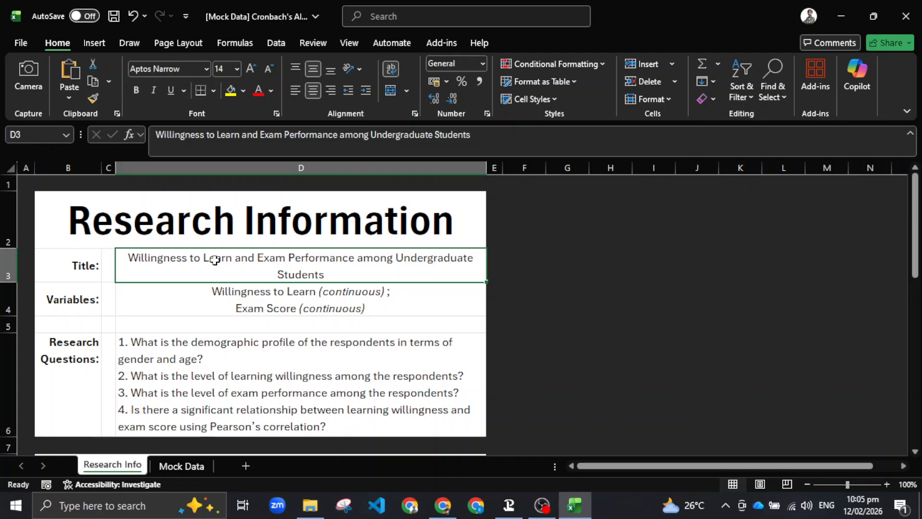
left_click(497, 226)
left_click(340, 257)
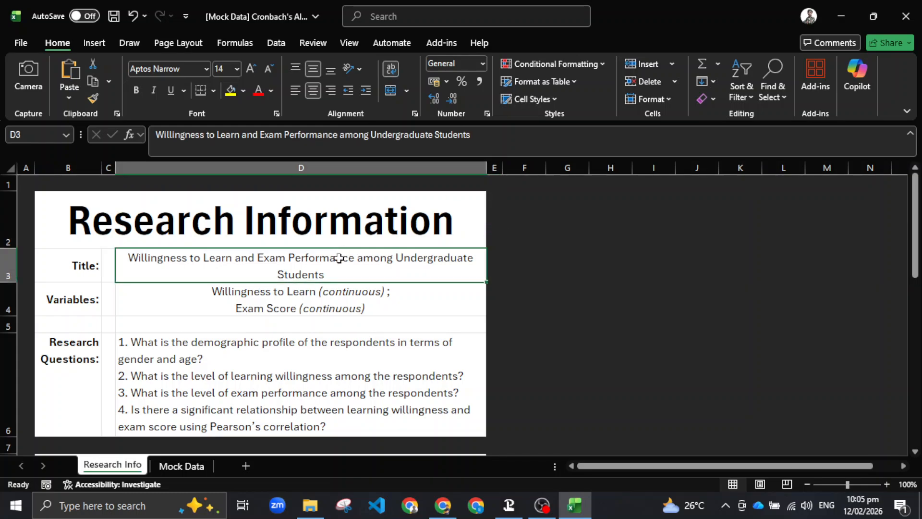
- Look briefly at the Mock Data sheet's scores and return to the Research Info sheet
left_click(189, 467)
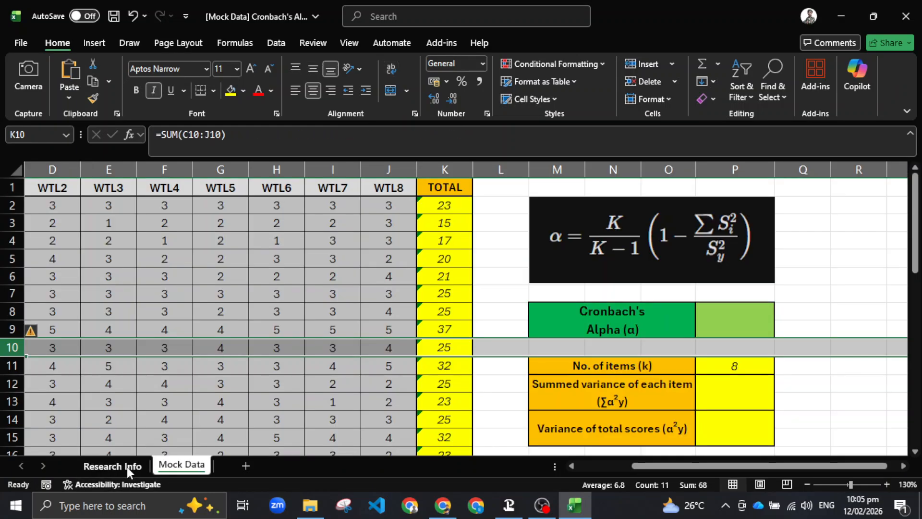
left_click(259, 386)
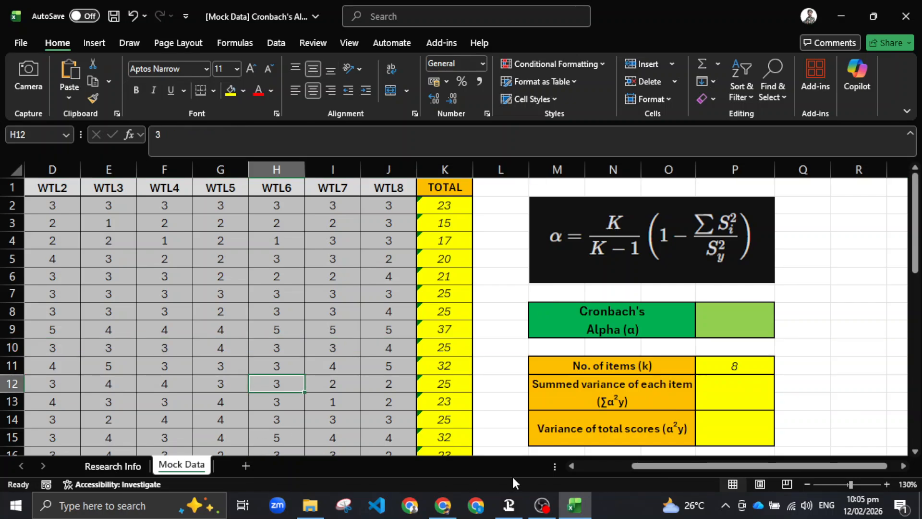
left_click(112, 466)
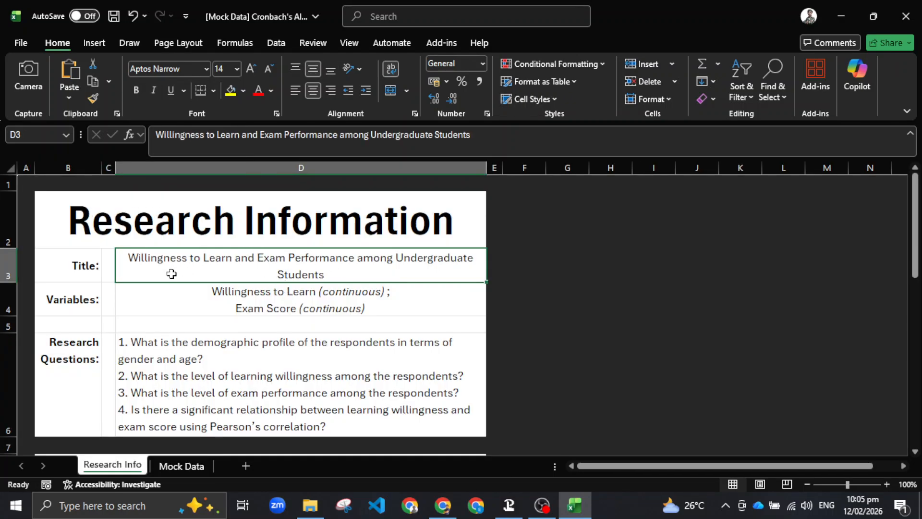
- Read the study's variables and the four research questions on the Research Info sheet
left_click(242, 302)
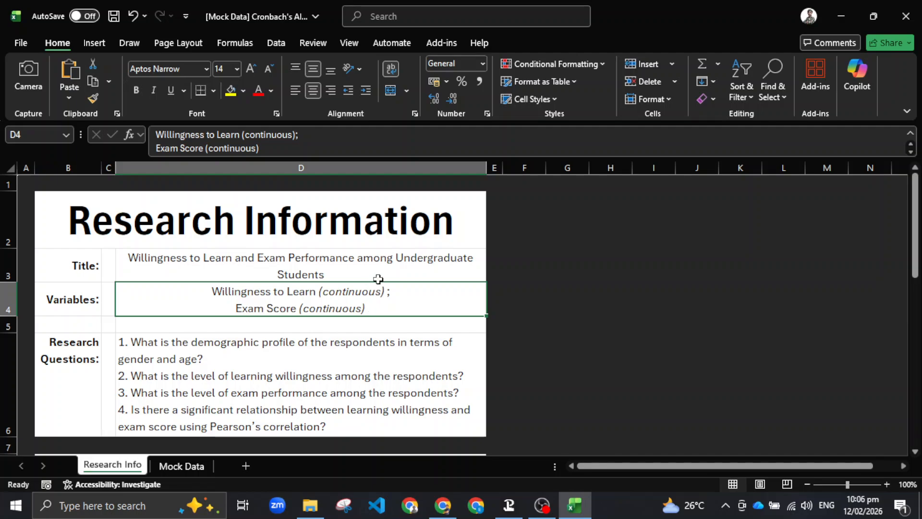
left_click(258, 339)
scroll(202, 317, "down", 1)
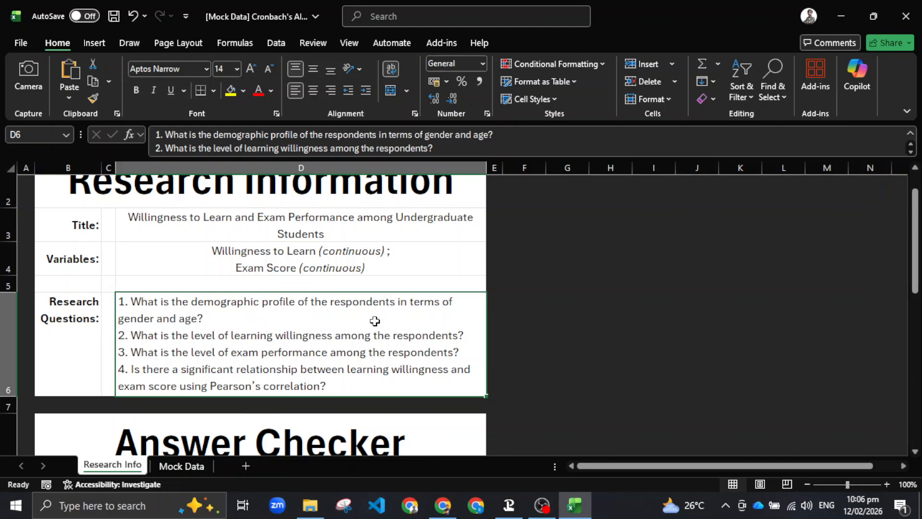
left_click(543, 304)
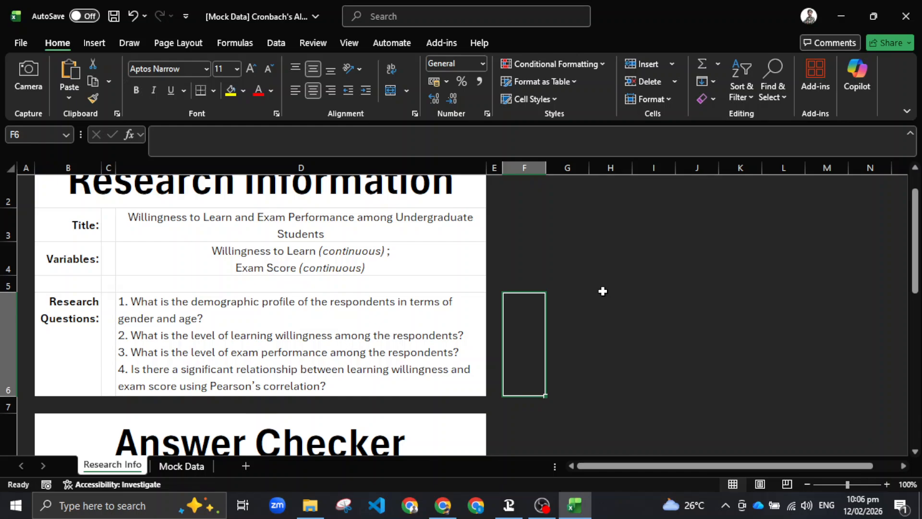
left_click(376, 310)
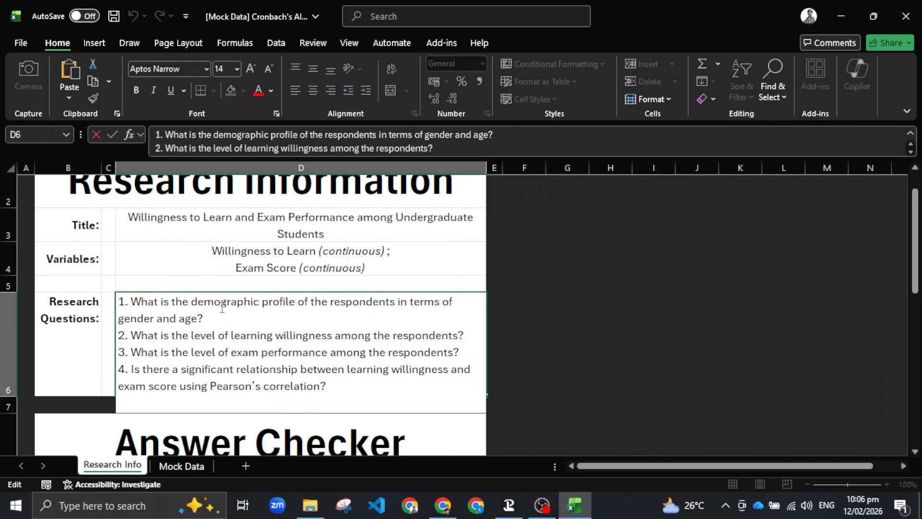
left_click(534, 295)
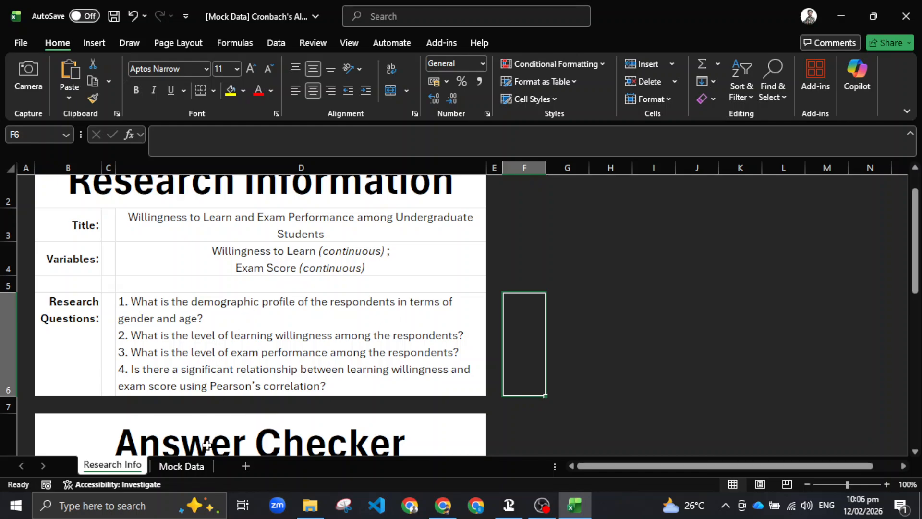
left_click(192, 304)
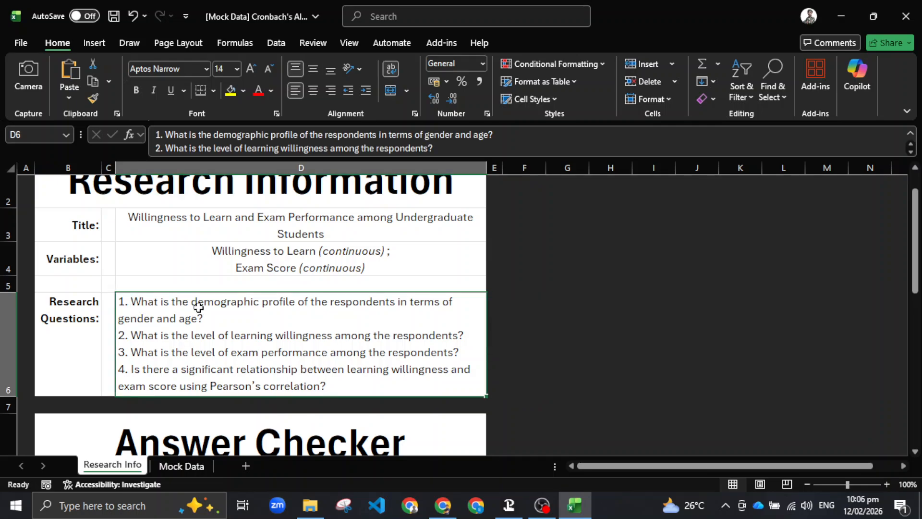
- Read the Answer Checker's Cronbach's alpha question and rounding note, comparing them with the title, variables and research questions above
scroll(512, 289, "down", 3)
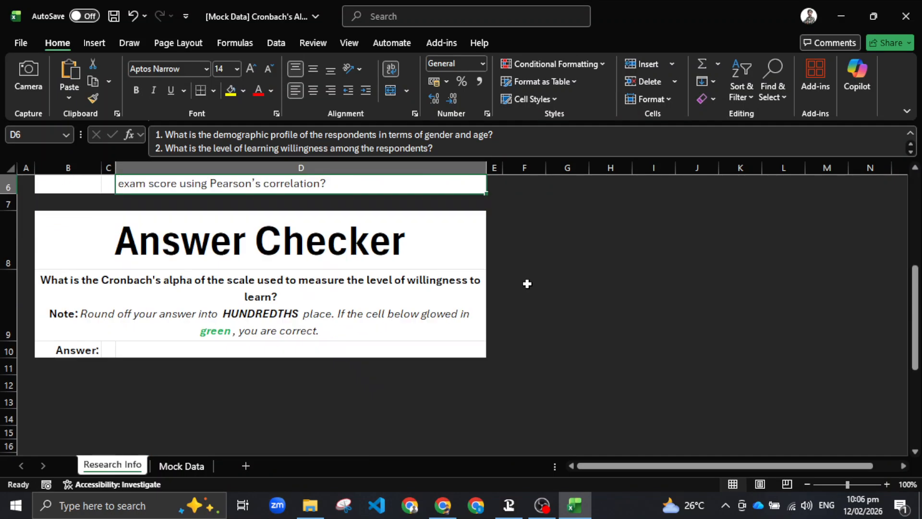
left_click(249, 298)
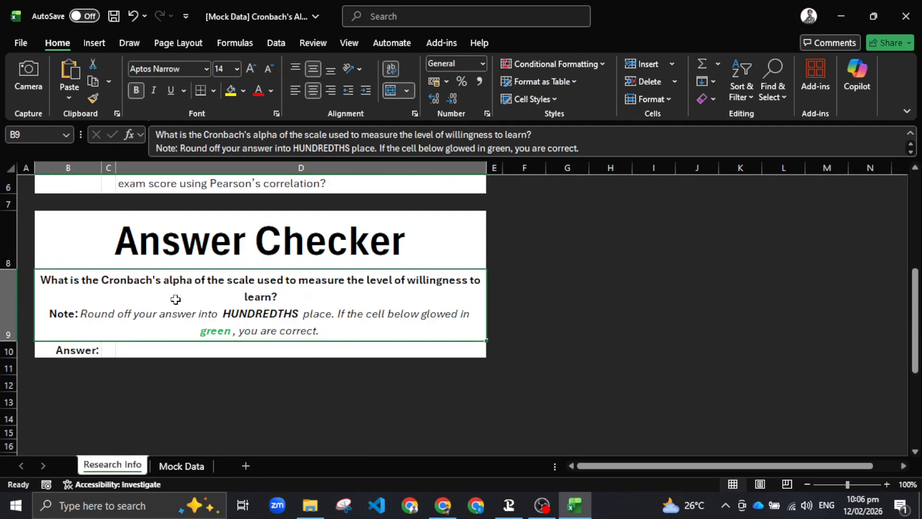
scroll(217, 295, "up", 3)
left_click(249, 285)
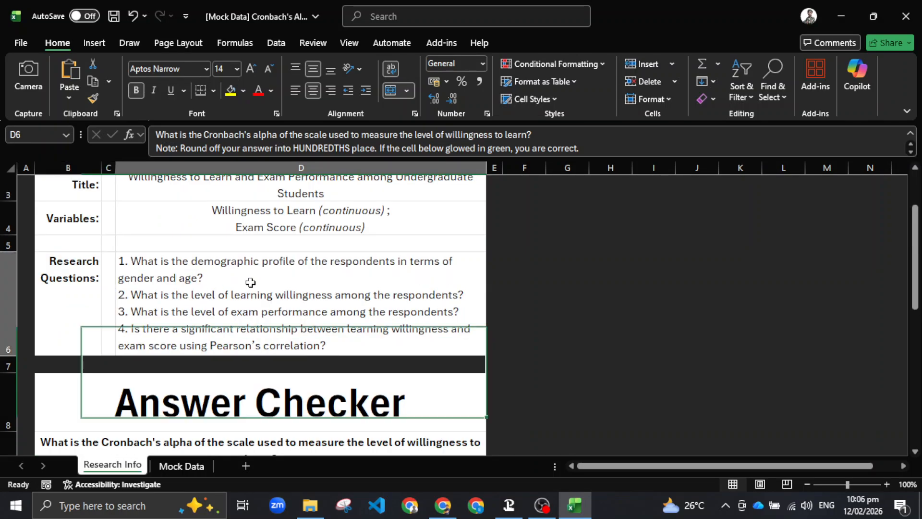
scroll(274, 264, "up", 1)
scroll(285, 264, "down", 2)
left_click(281, 284)
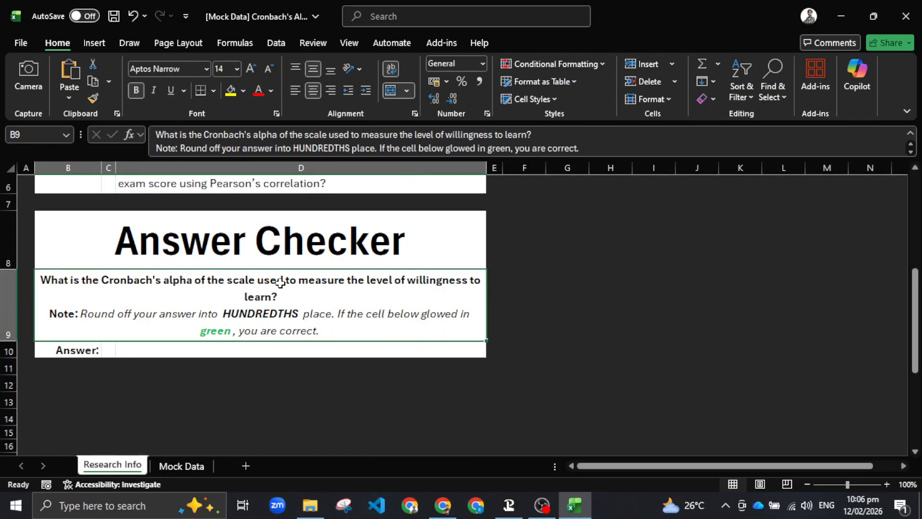
scroll(288, 269, "up", 2)
scroll(290, 258, "up", 1)
scroll(271, 274, "down", 2)
scroll(260, 271, "up", 2)
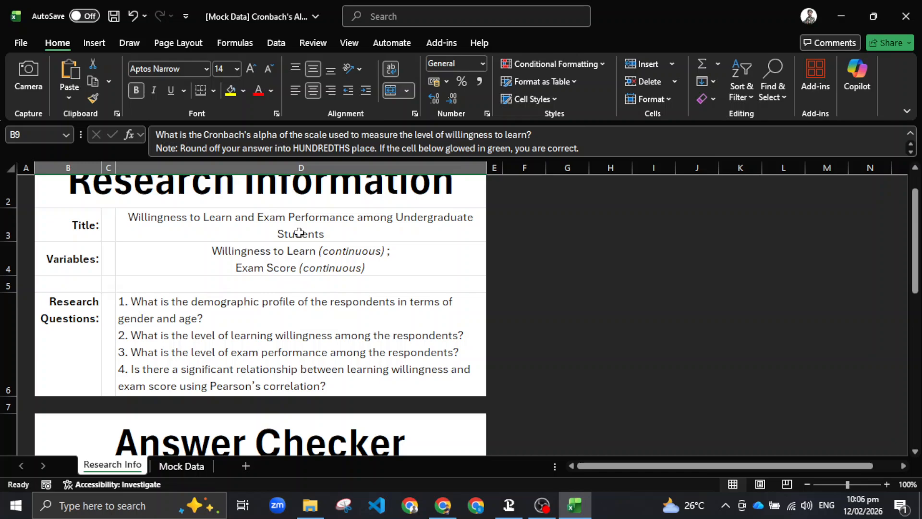
scroll(298, 233, "down", 1)
scroll(407, 390, "up", 1)
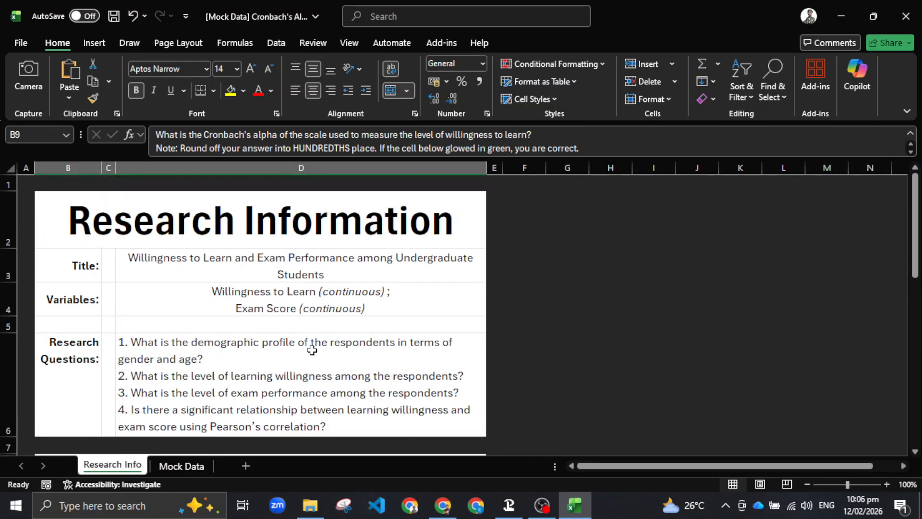
- Reread the Answer Checker question alongside research question 2 on the respondents' level of learning willingness
scroll(308, 312, "down", 3)
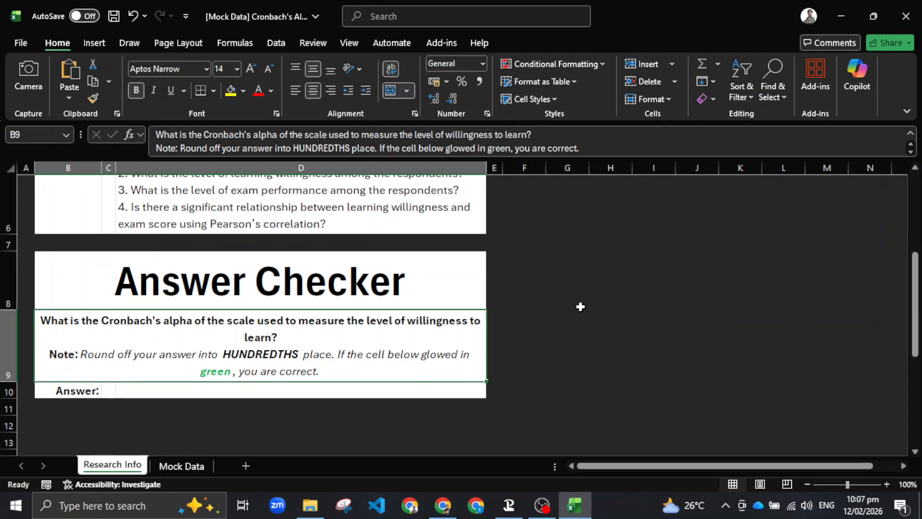
left_click(552, 301)
left_click(137, 332)
scroll(361, 325, "up", 3)
left_click(159, 339)
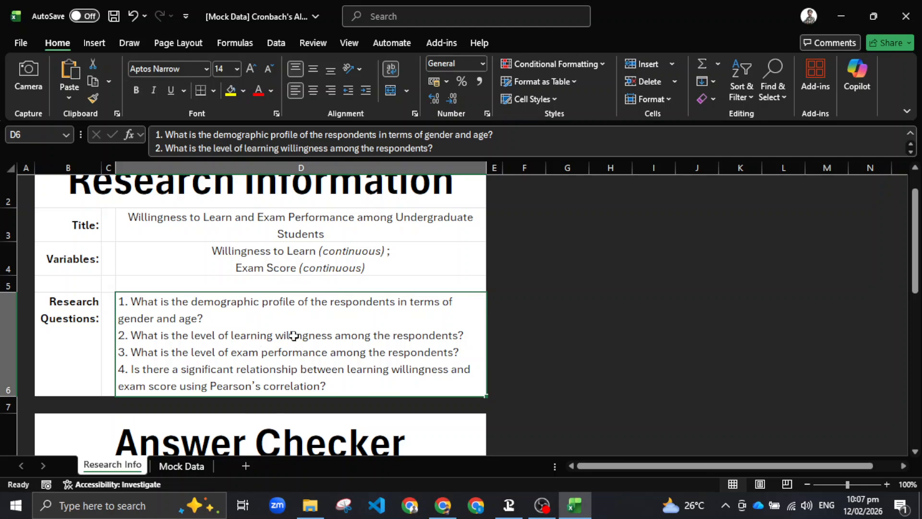
scroll(487, 345, "down", 3)
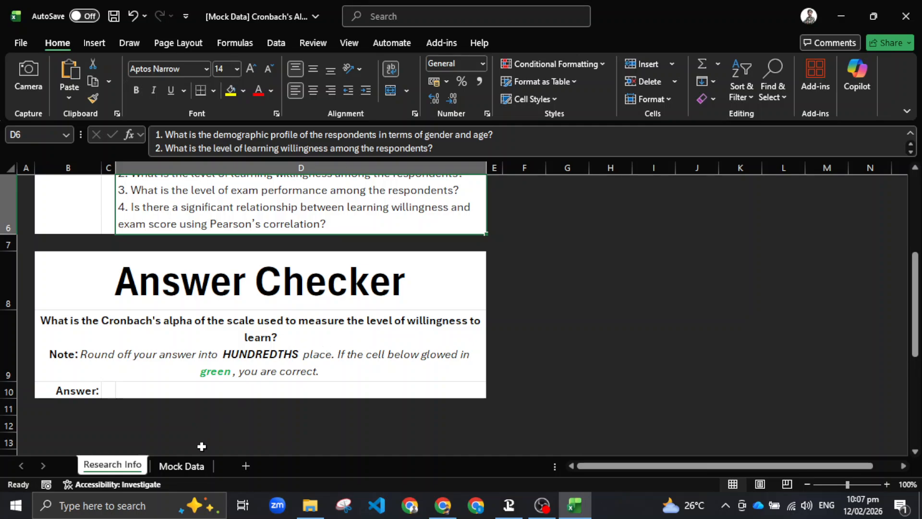
- Examine the Gender and Age columns on the Mock Data sheet
left_click(198, 467)
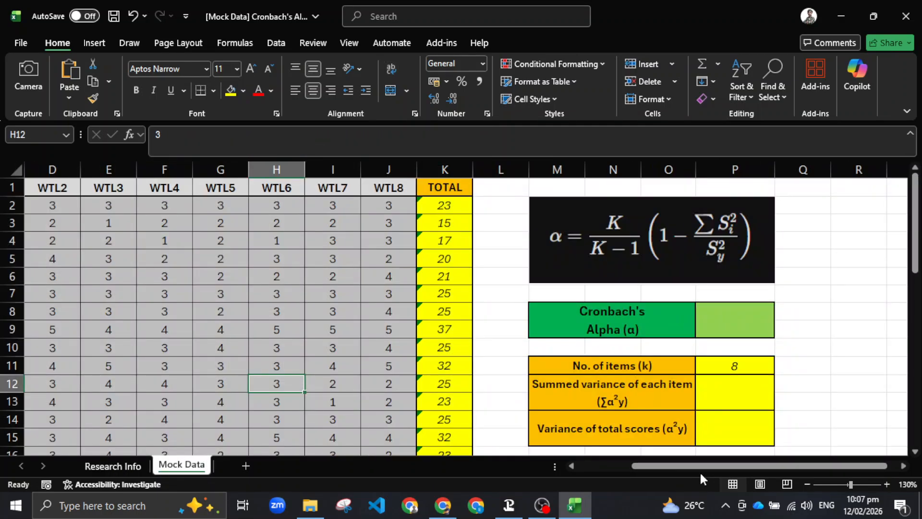
left_click_drag(699, 471, 582, 468)
left_click(441, 271)
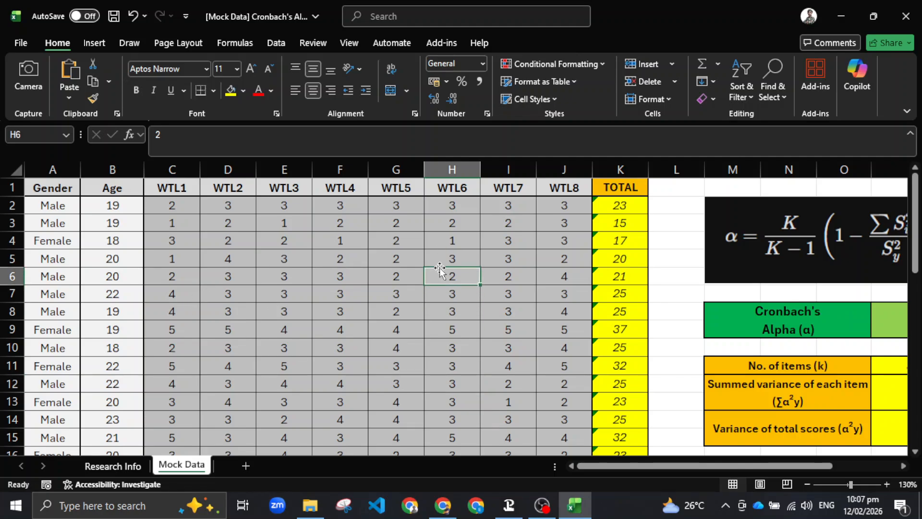
left_click(535, 235)
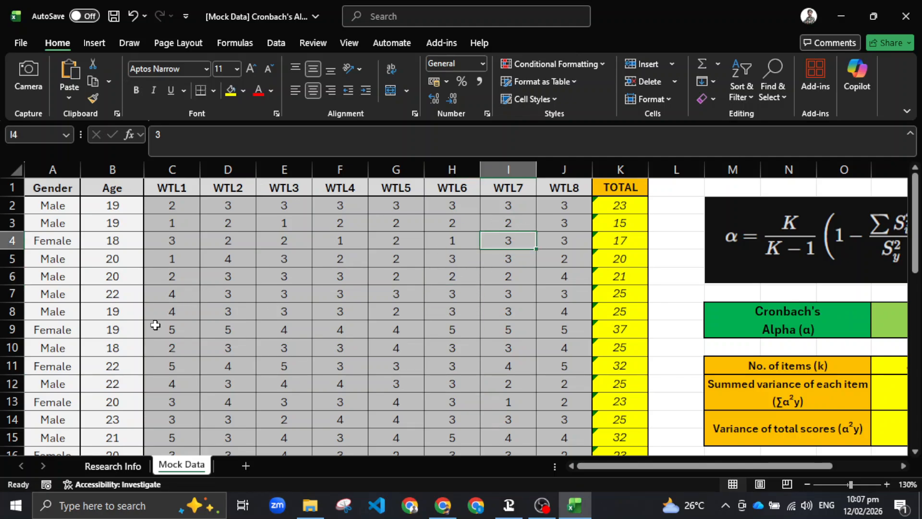
left_click_drag(54, 161, 101, 164)
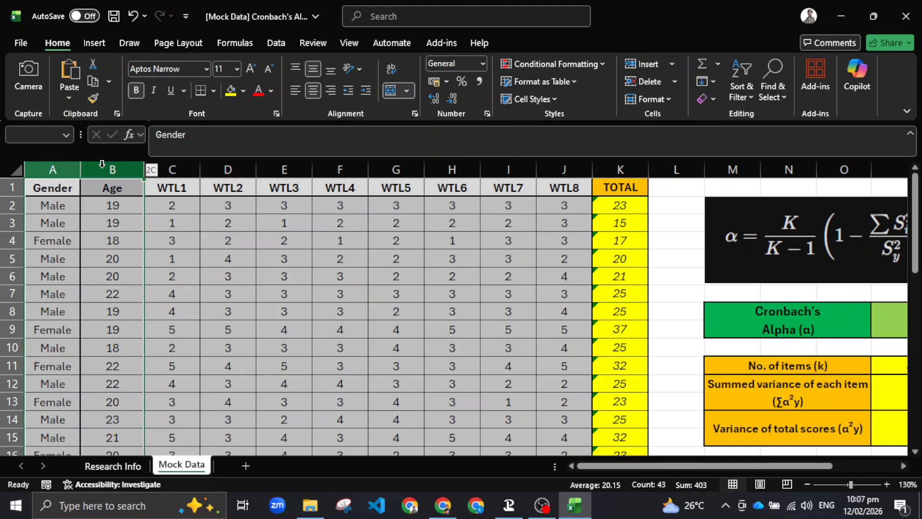
left_click(224, 211)
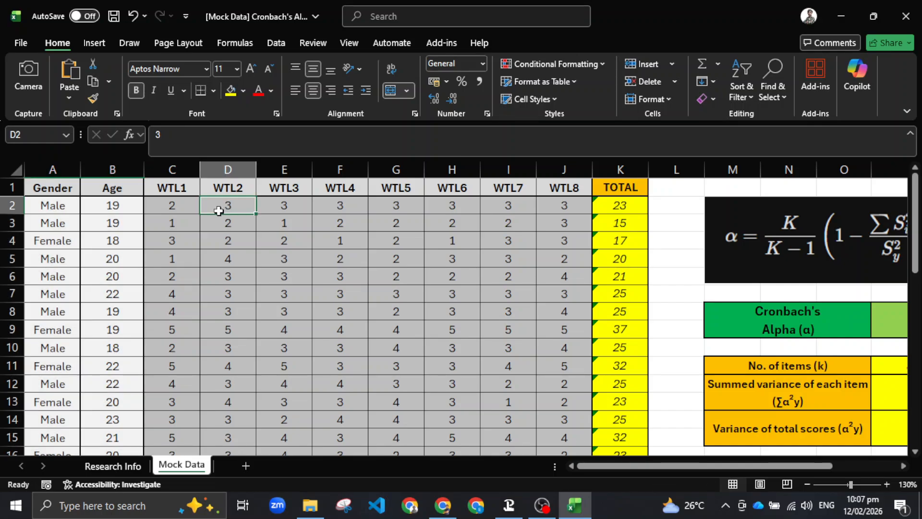
left_click(69, 188)
left_click(112, 188)
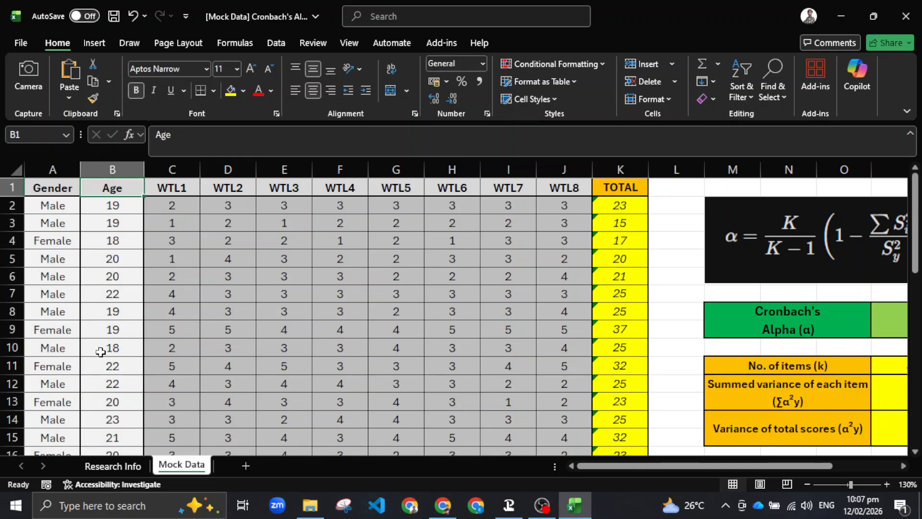
- Compare the demographic profile research question with the first respondent's gender and age entries in Mock Data
left_click(113, 466)
scroll(137, 339, "up", 5)
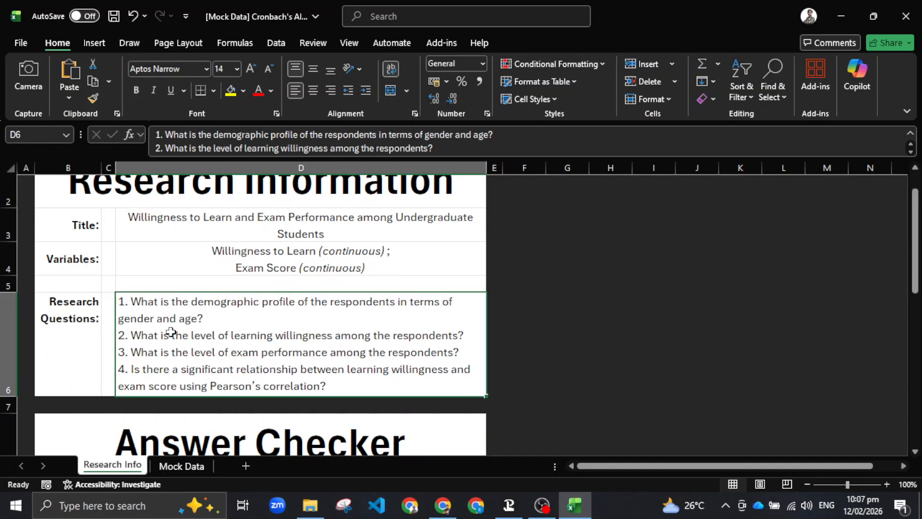
left_click(196, 471)
left_click(75, 205)
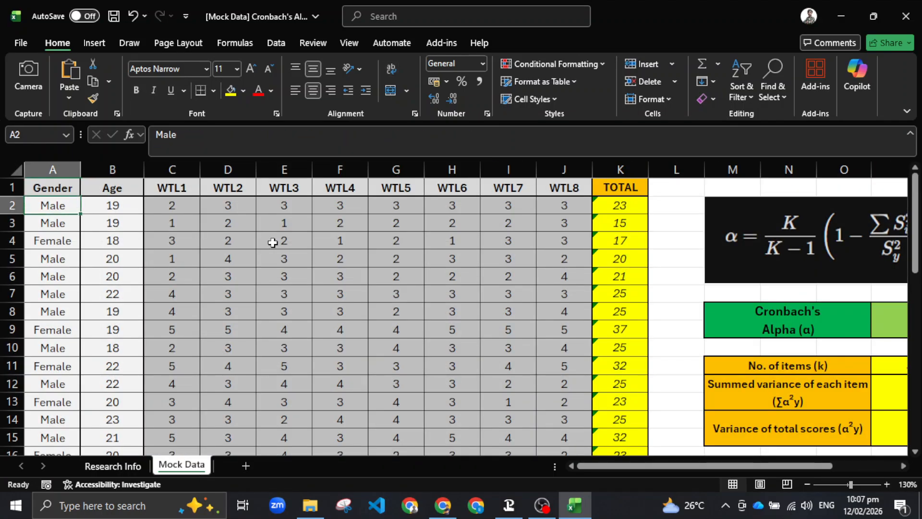
left_click(268, 240)
left_click(62, 204)
left_click(124, 209)
left_click(73, 206)
left_click(96, 209)
left_click(72, 207)
left_click(97, 208)
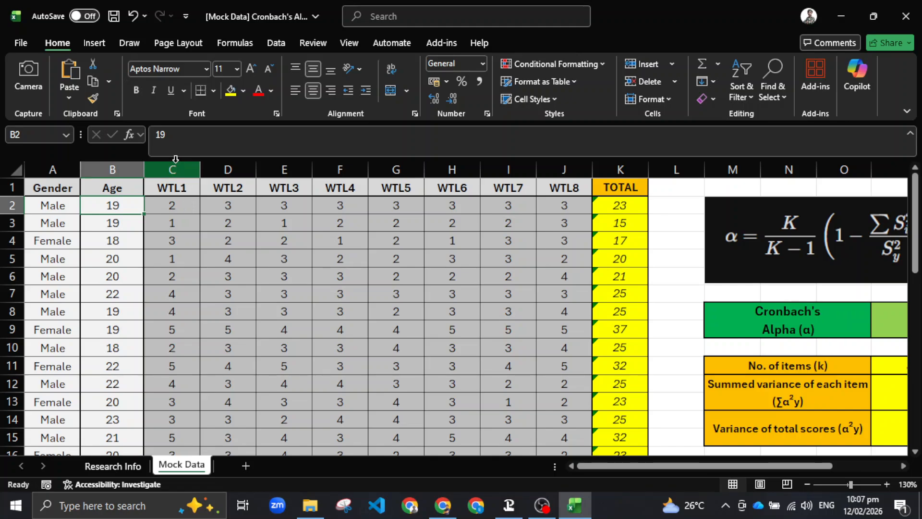
- Examine the willingness-to-learn item columns WTL1 through WTL8 on the Mock Data sheet
left_click(179, 170)
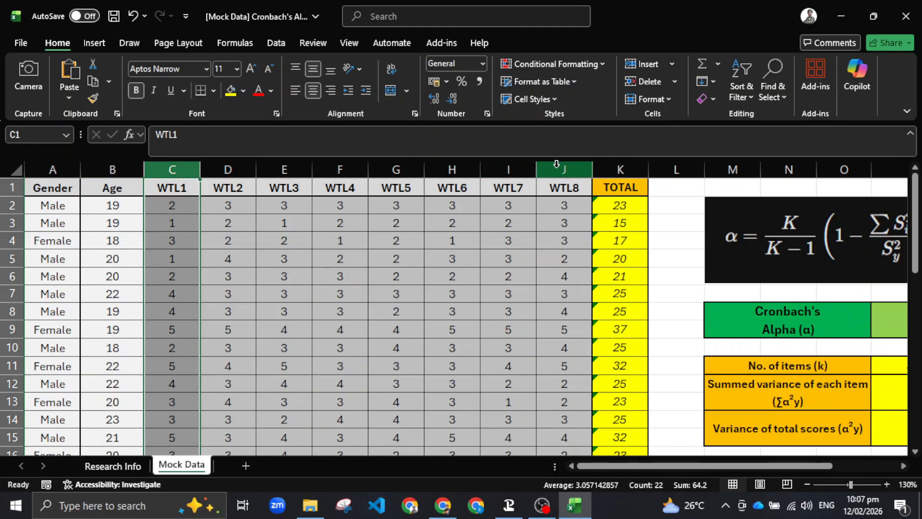
left_click(557, 165, "shift")
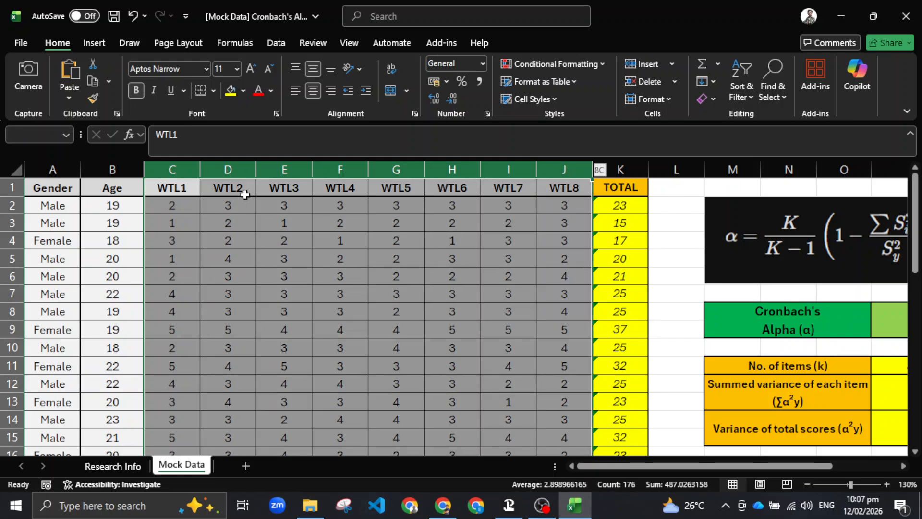
left_click(228, 240)
left_click(179, 189)
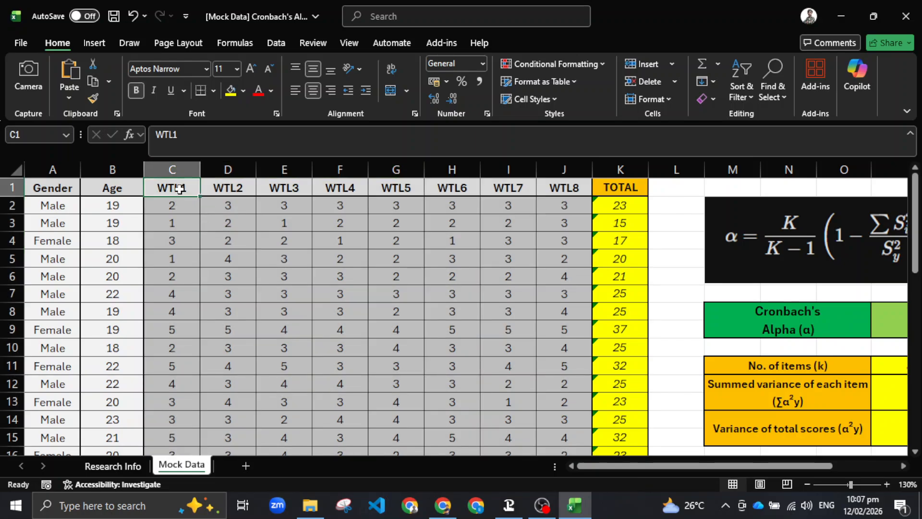
left_click(583, 187)
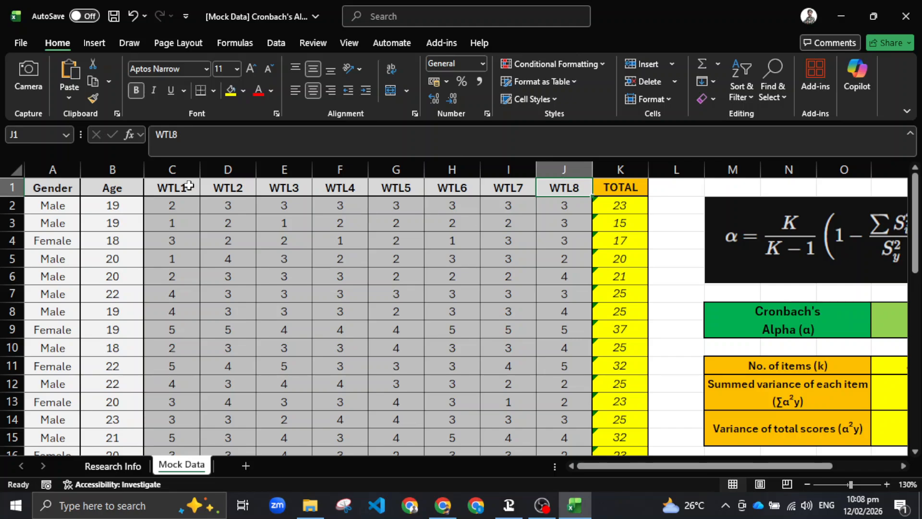
- Review the WTL1 to WTL8 headers and the responses recorded beneath them
left_click(188, 186)
left_click(576, 191, "shift")
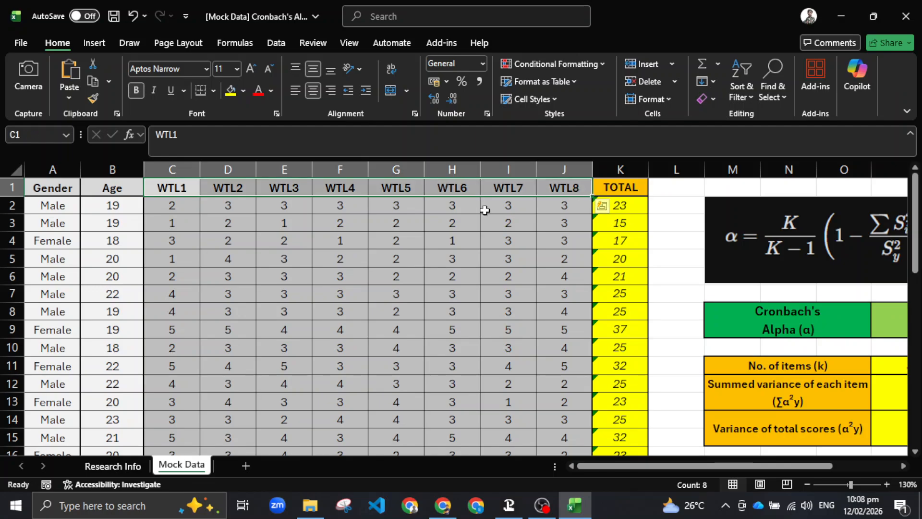
left_click(179, 206)
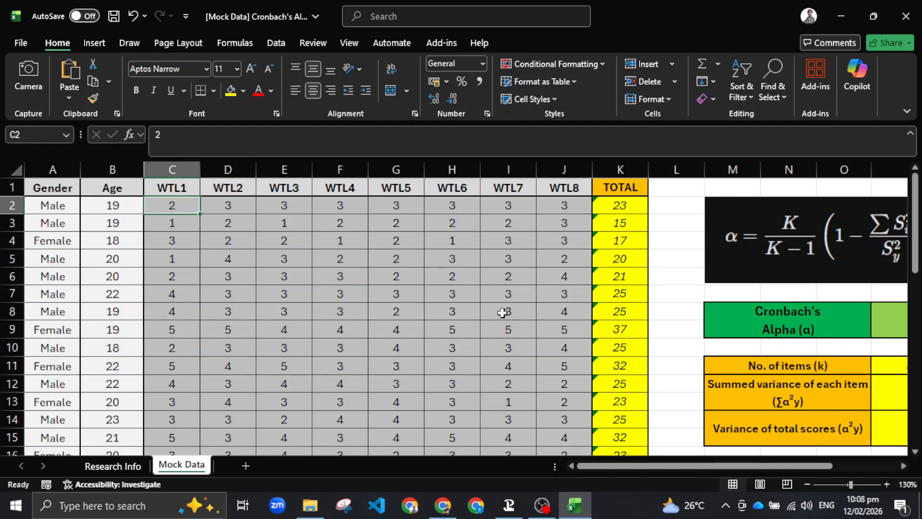
scroll(503, 313, "down", 5)
scroll(503, 313, "up", 5)
- Clear the respondents' sum formulas from the TOTAL column, cells K2 to K21
left_click(624, 207)
scroll(650, 308, "down", 5)
key("ctrl+shift+Down")
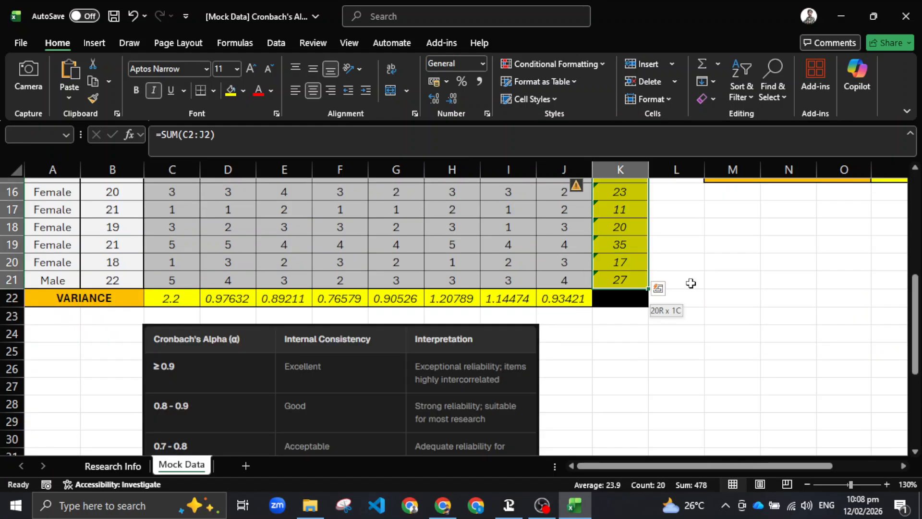
scroll(693, 283, "up", 5)
key("BackSpace")
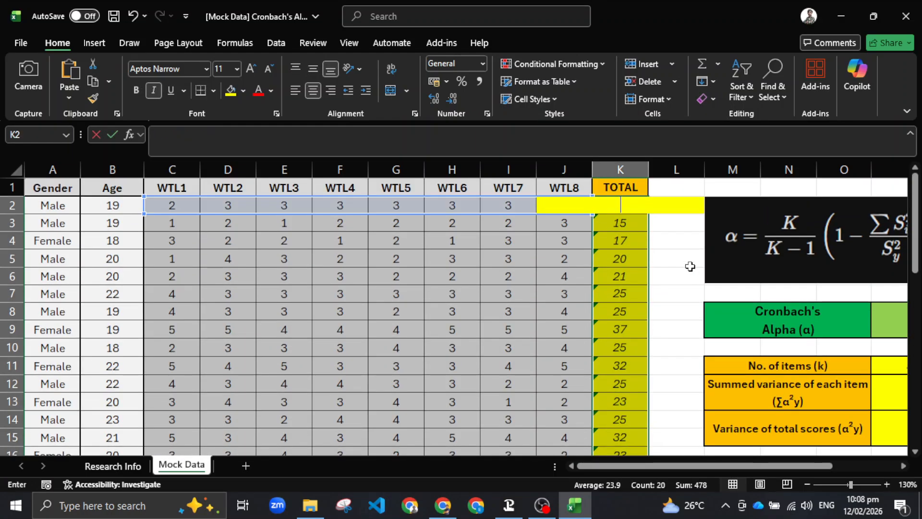
left_click(638, 223)
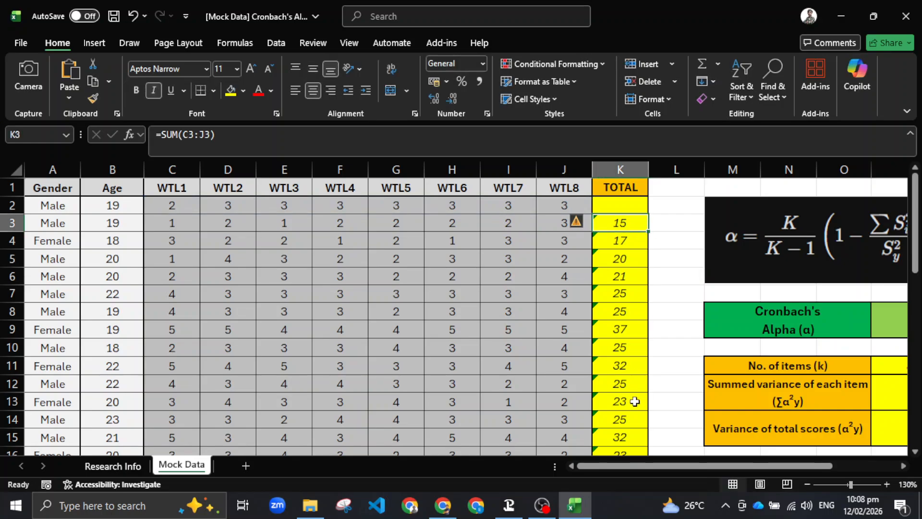
scroll(641, 339, "down", 3)
key("ctrl+shift+Down")
scroll(612, 254, "up", 3)
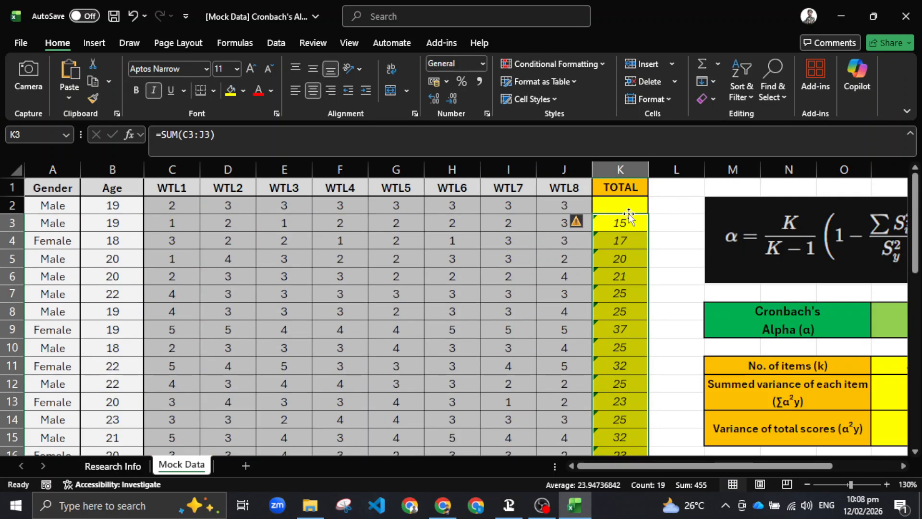
left_click(638, 206)
left_click_drag(650, 215, 620, 400)
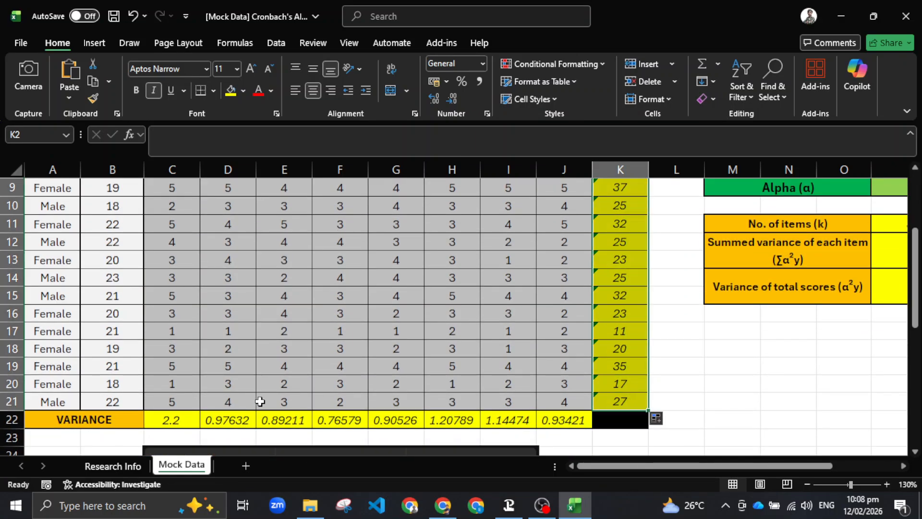
- Clear the item variances of WTL1 to WTL8 from the VARIANCE row, cells C22 to J22
left_click(182, 419)
left_click_drag(201, 429, 173, 419)
left_click(231, 421)
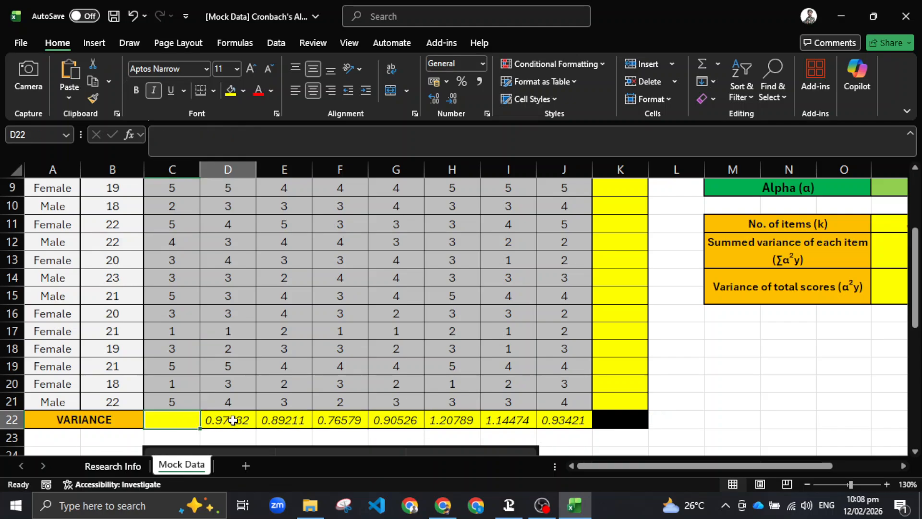
left_click(191, 421)
left_click_drag(301, 421, 558, 418)
left_click(533, 419)
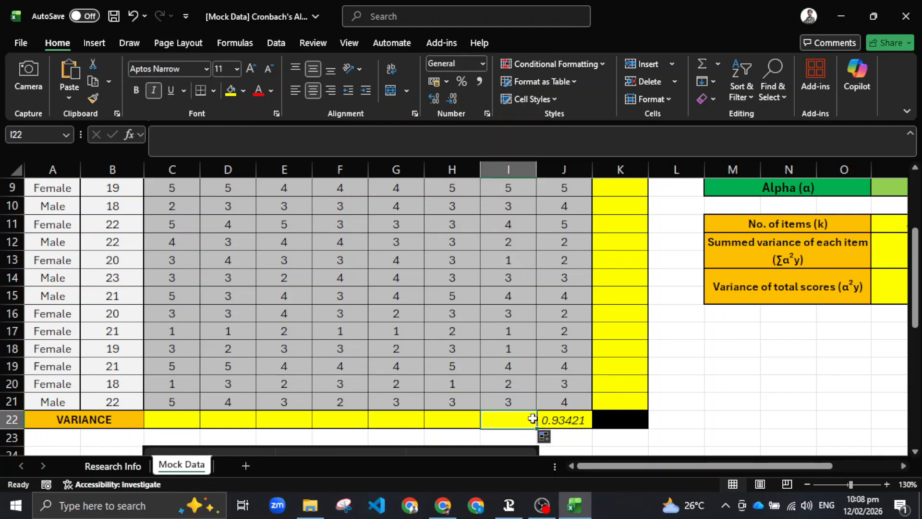
left_click_drag(537, 428, 567, 427)
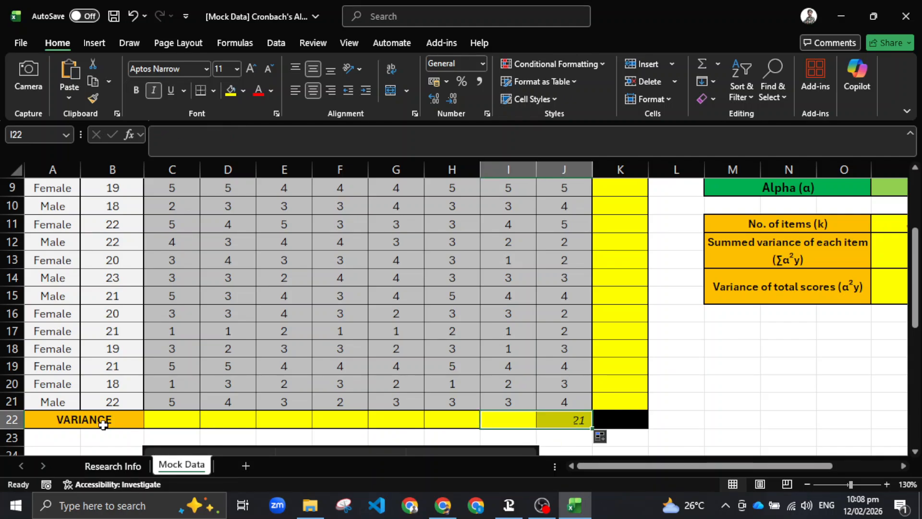
- Apply thick outside borders to the merged VARIANCE label cell in row 22
left_click(102, 419)
left_click(214, 90)
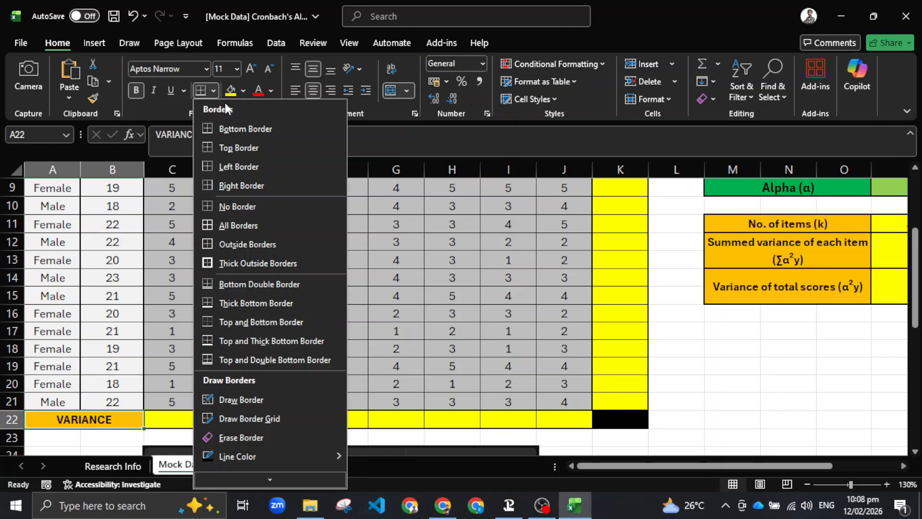
left_click(238, 259)
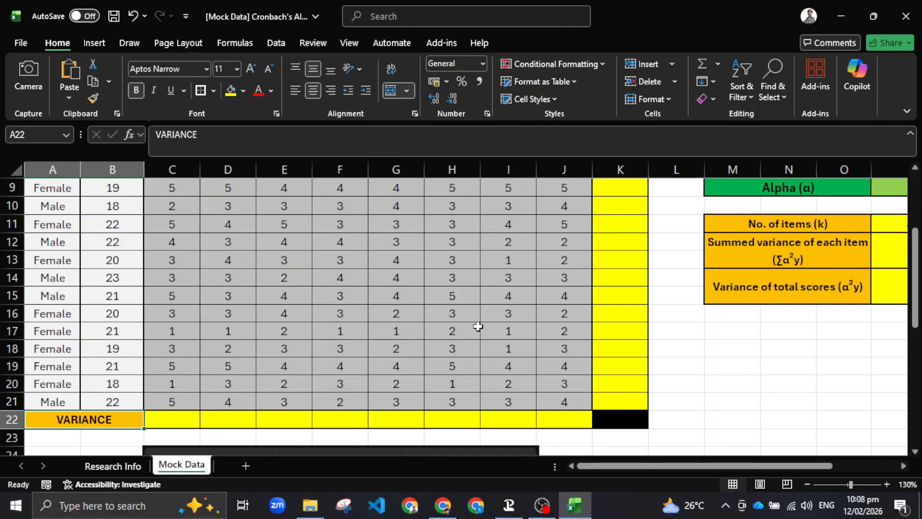
left_click(475, 325)
- Examine the Cronbach's alpha calculation area beside the data and the first respondent's WTL1 to WTL8 responses
scroll(476, 326, "up", 3)
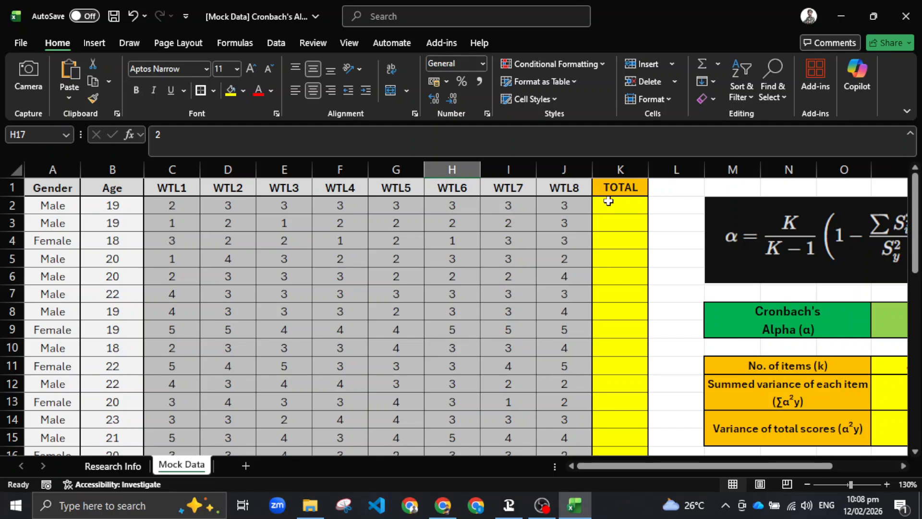
left_click_drag(788, 466, 829, 466)
left_click(659, 324)
left_click_drag(711, 465, 673, 466)
left_click(606, 200)
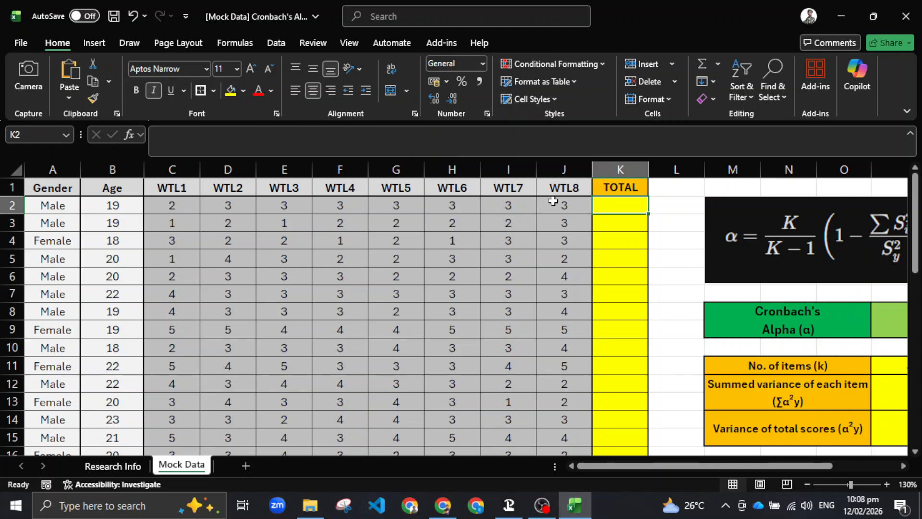
left_click_drag(173, 206, 563, 206)
- Total the first respondent's WTL1 to WTL8 responses in K2 with the formula =SUM(C2:J2)
left_click(612, 206)
key("Left")
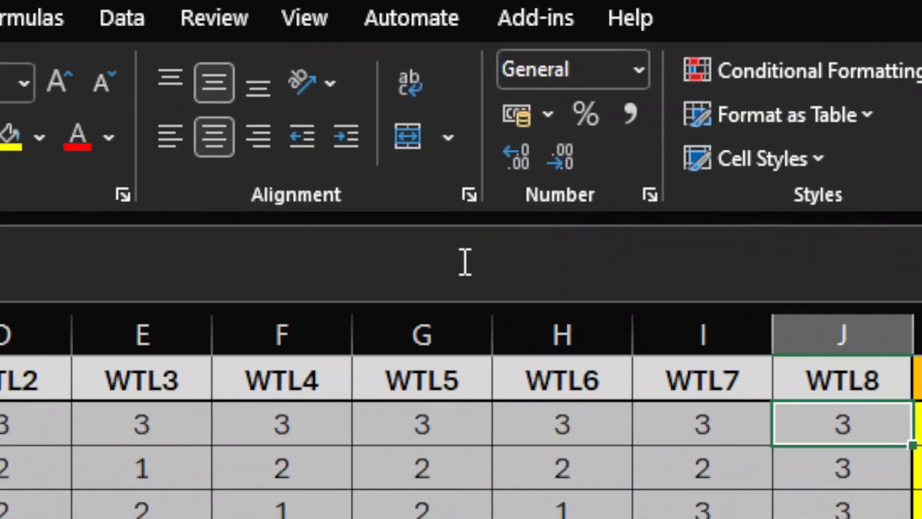
left_click(336, 140)
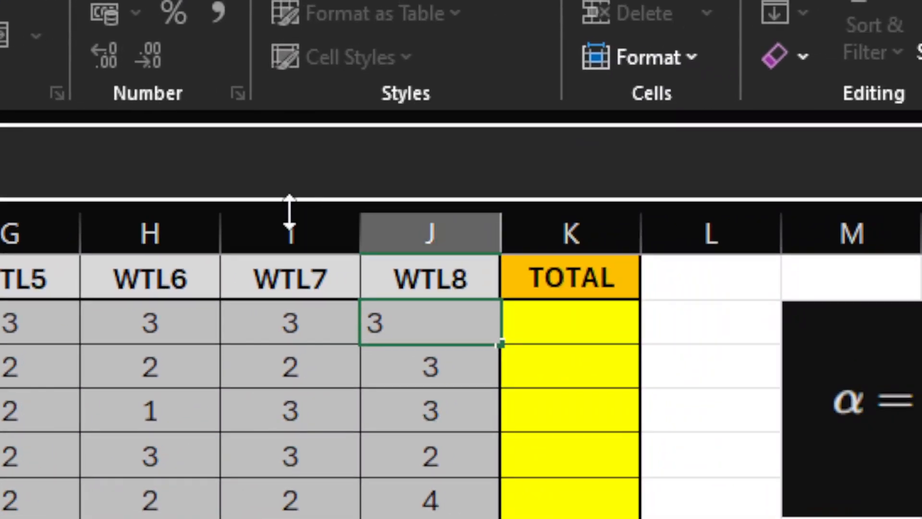
key("Return")
left_click(575, 309)
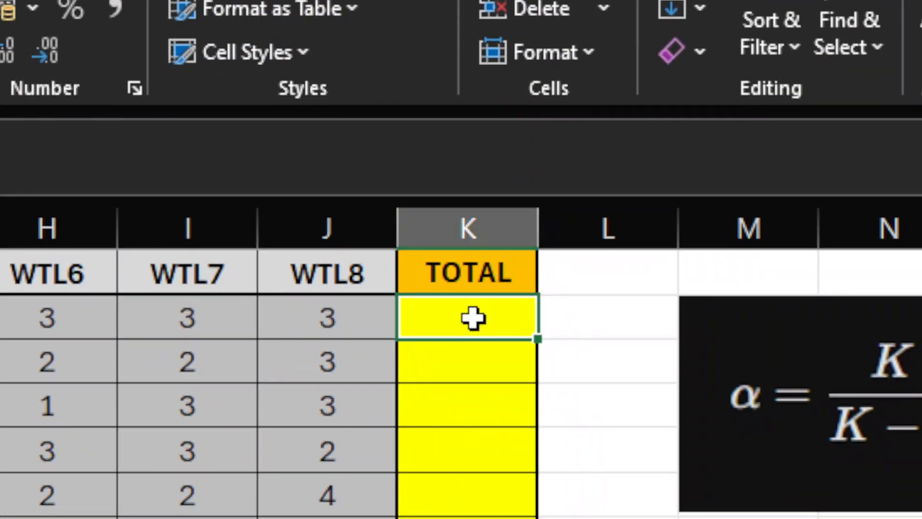
left_click(463, 268)
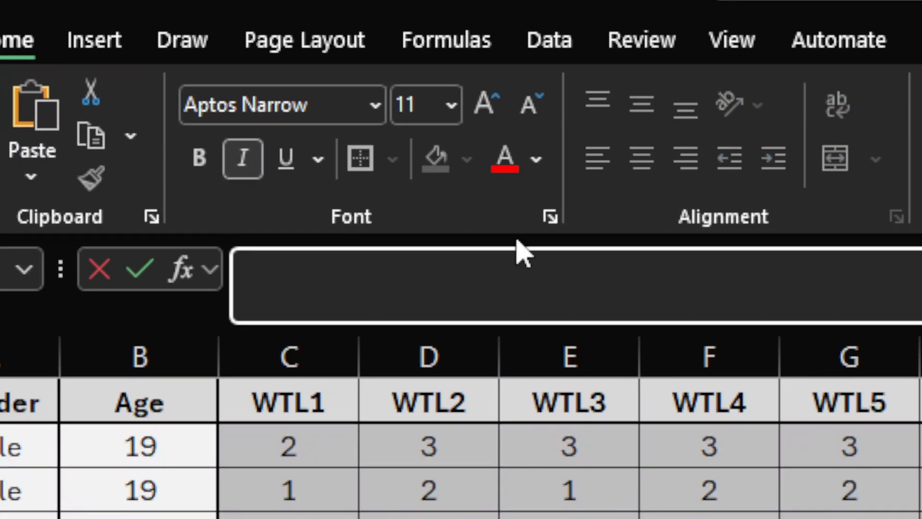
type("=")
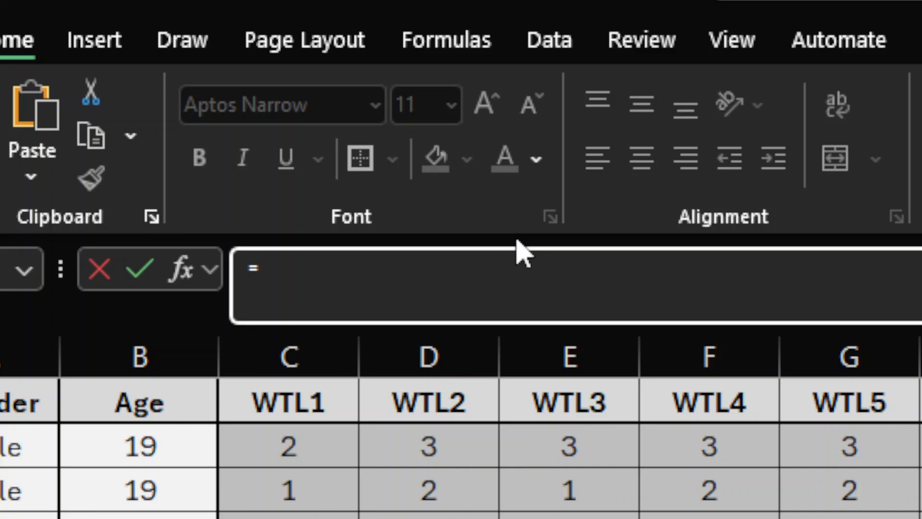
type("sum")
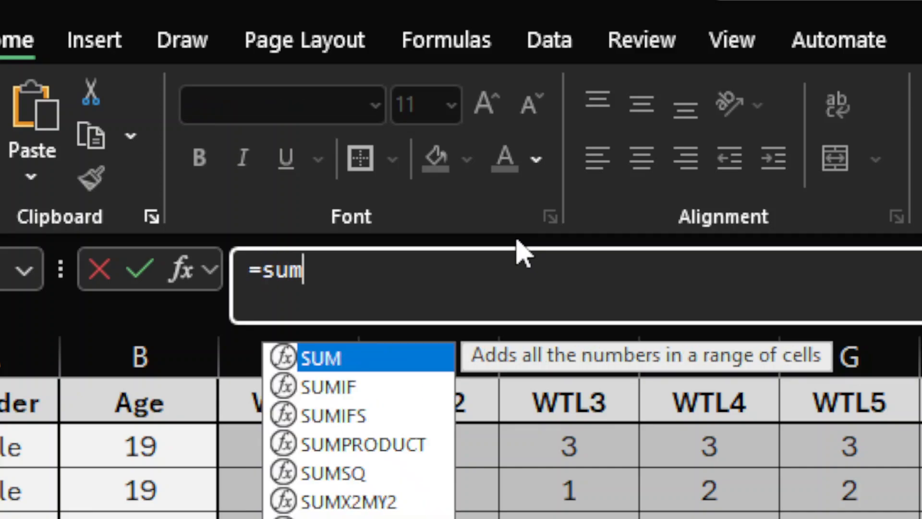
type("(")
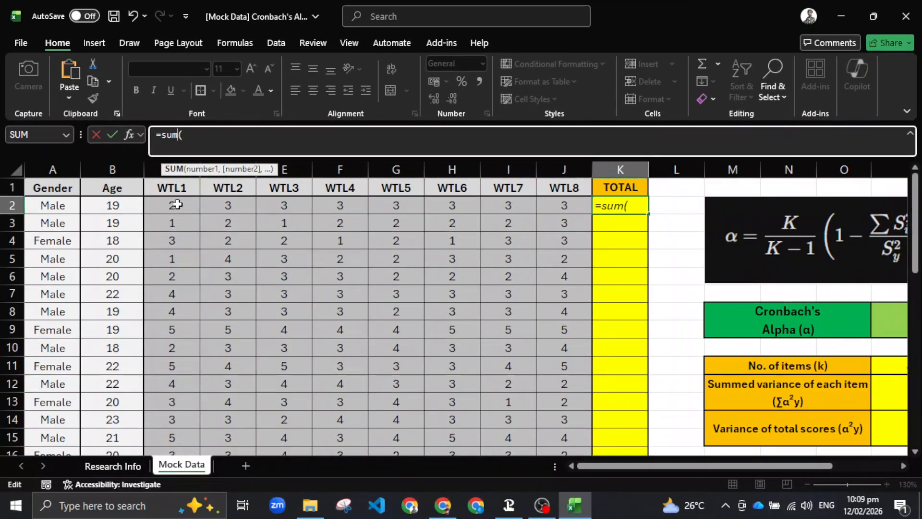
left_click(203, 144)
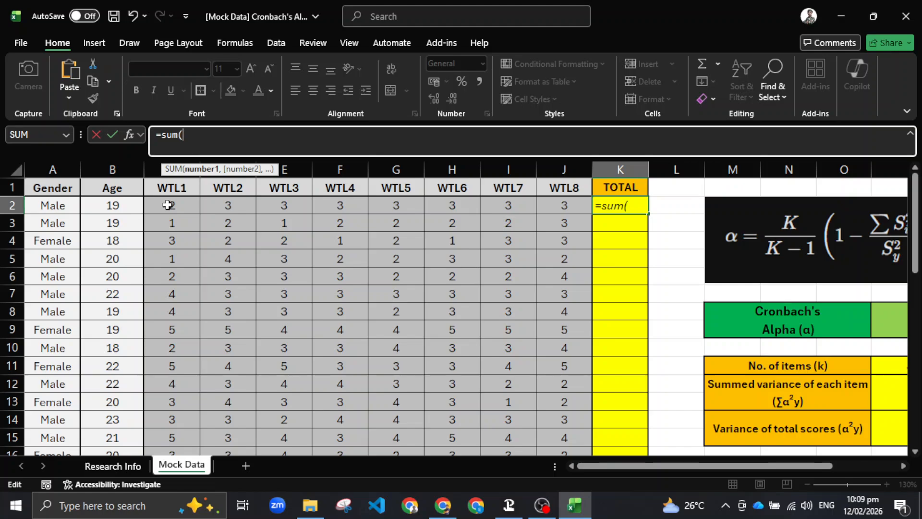
left_click_drag(169, 205, 547, 207)
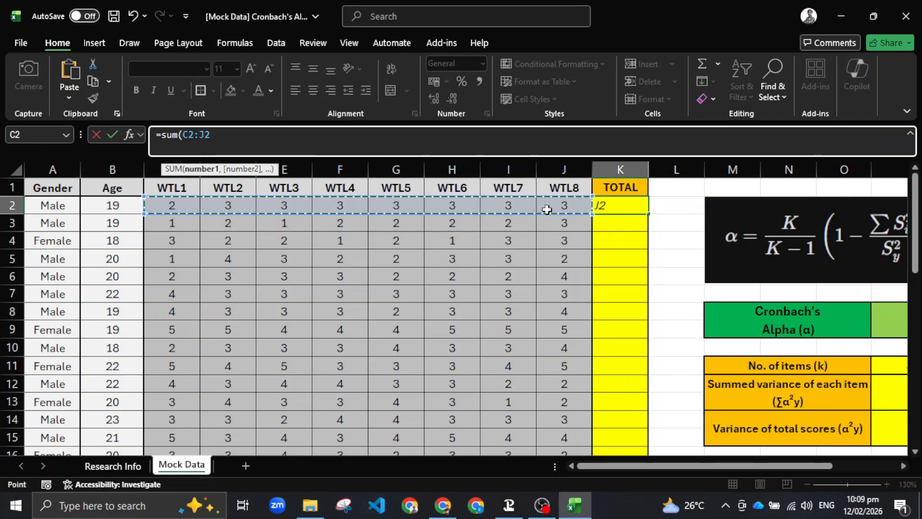
key("ctrl+Return")
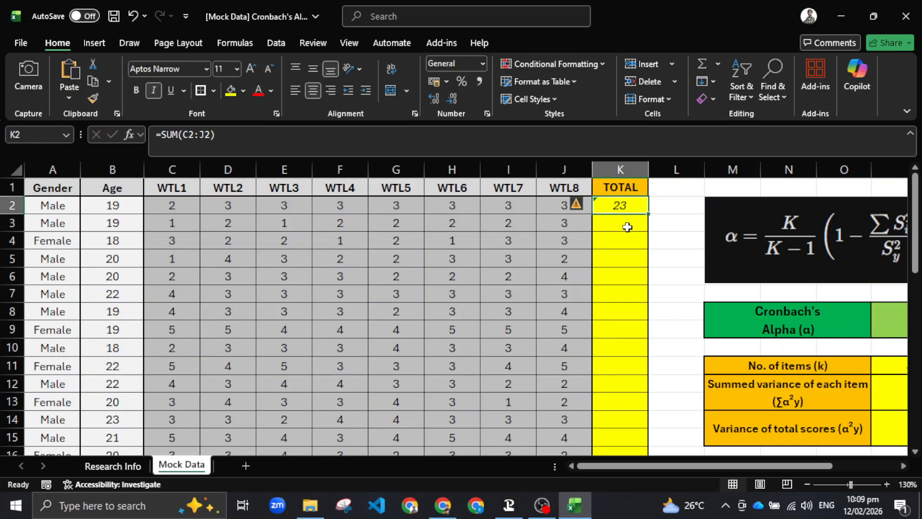
- Total the second respondent's WTL1 to WTL8 responses in K3 with a SUM formula over C3:J3
left_click(625, 226)
left_click(348, 134)
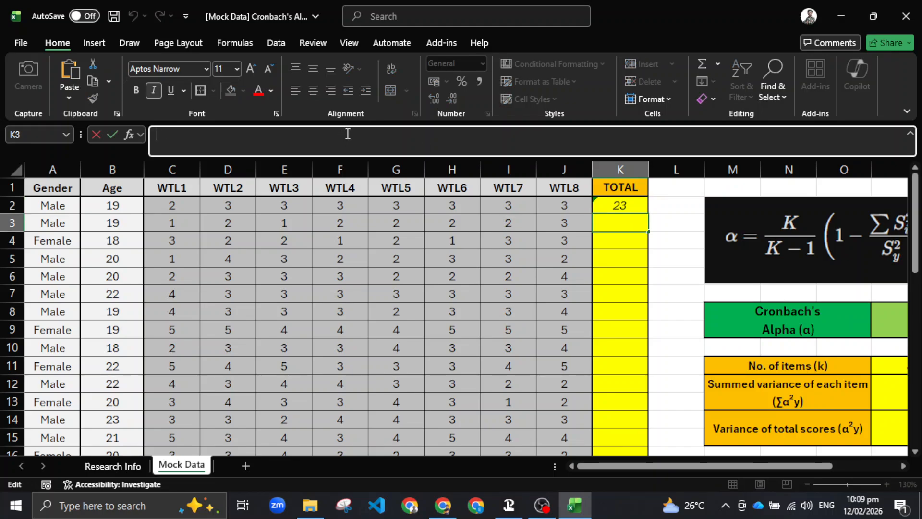
type("=")
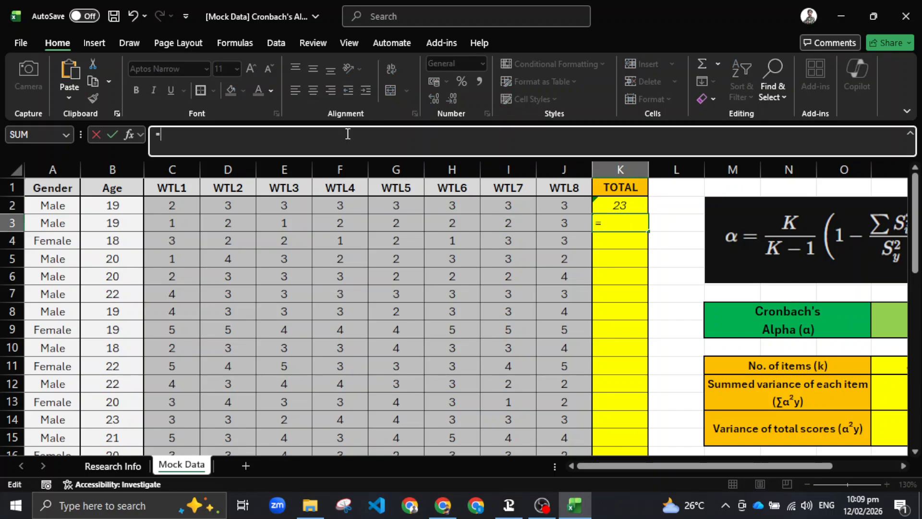
type("sum(")
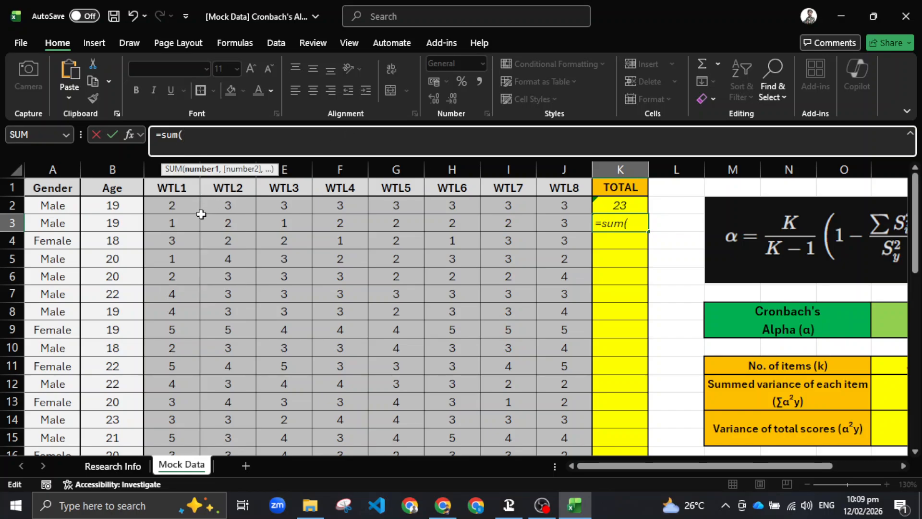
left_click(171, 220)
left_click_drag(171, 220, 548, 219)
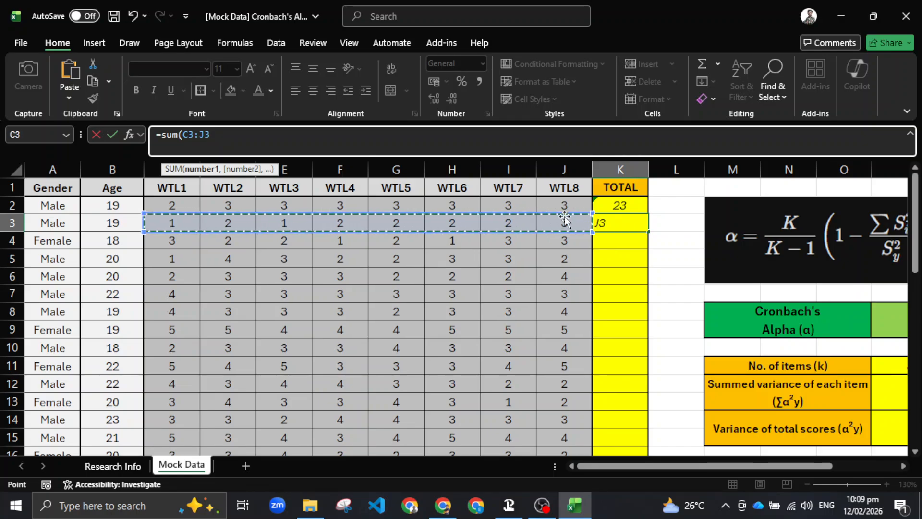
key("Return")
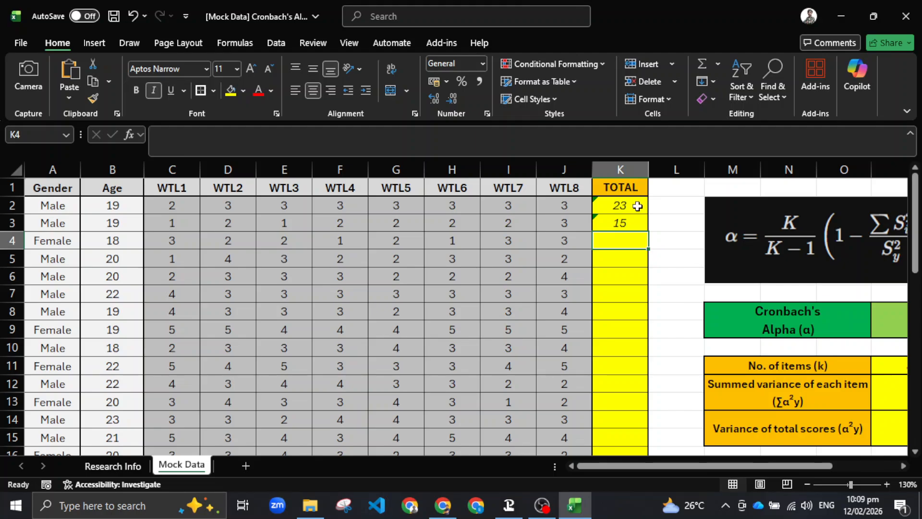
left_click(637, 206)
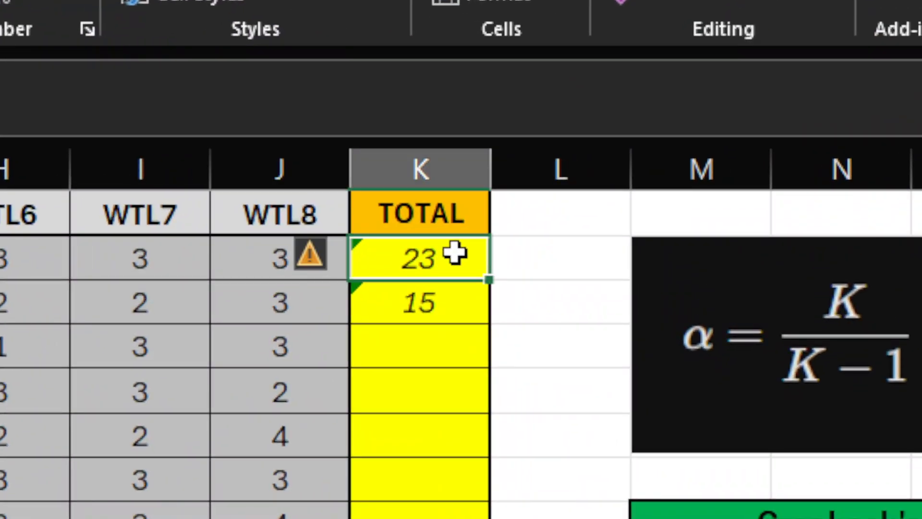
left_click(439, 297)
left_click(439, 256)
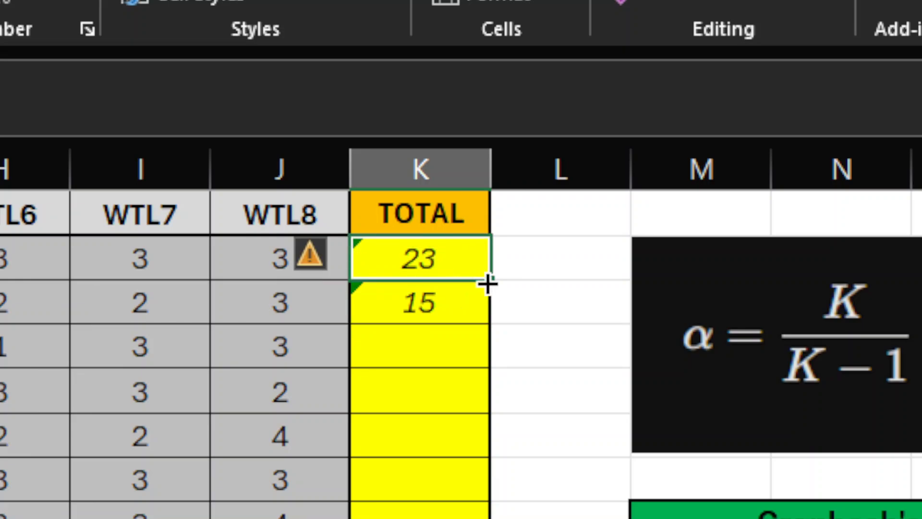
left_click(426, 342)
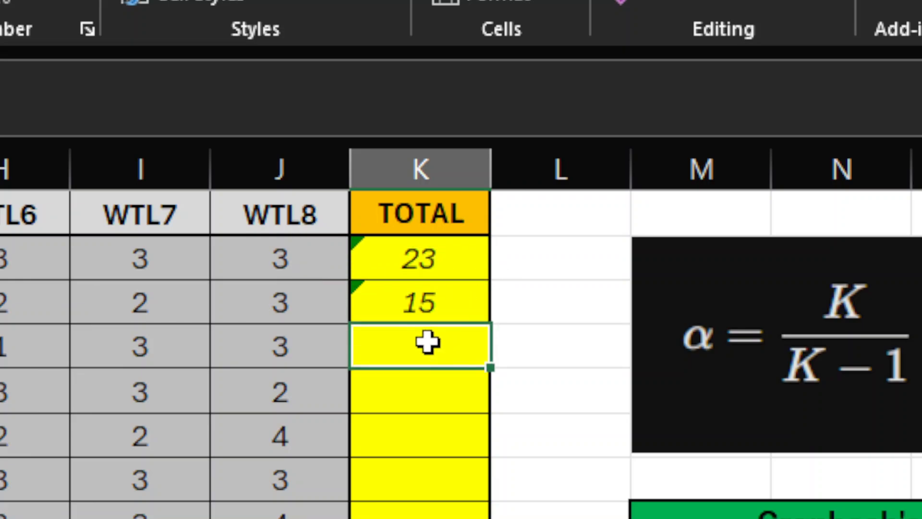
type("=sum")
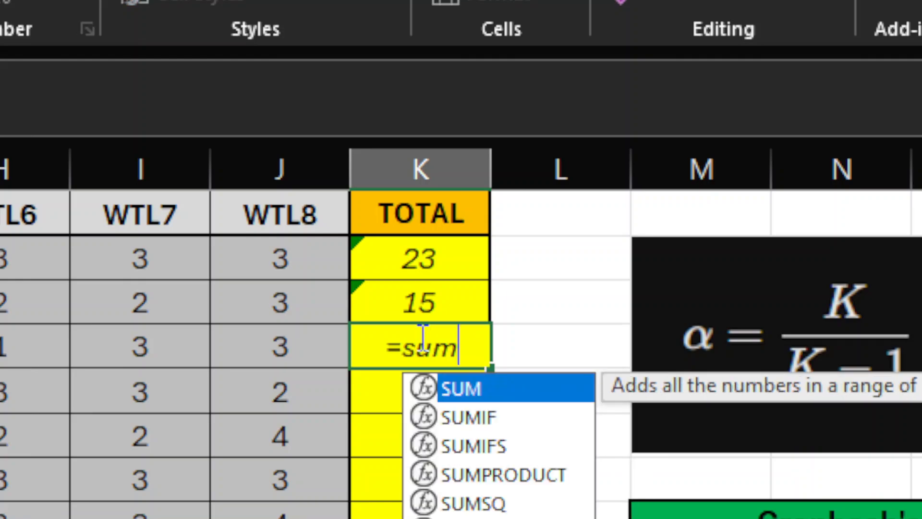
key("BackSpace")
key("BackSpace")
key("BackSpace")
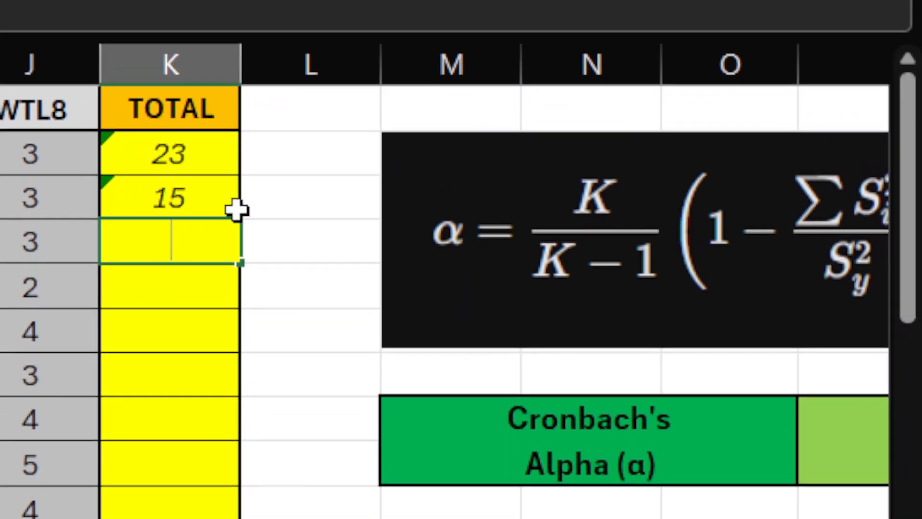
- Examine the SUM formula in K2 and the unfilled TOTAL cells down to the last respondent in row 21
left_click(191, 154)
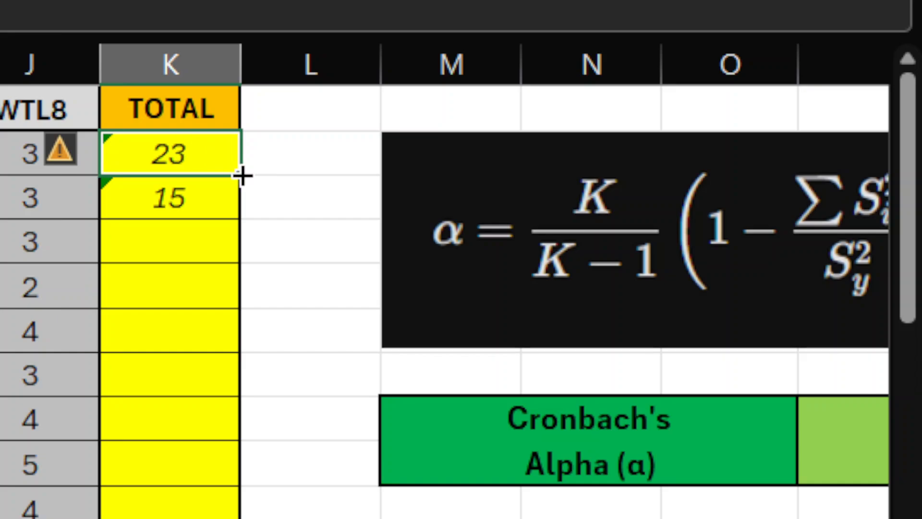
scroll(156, 262, "down", 8)
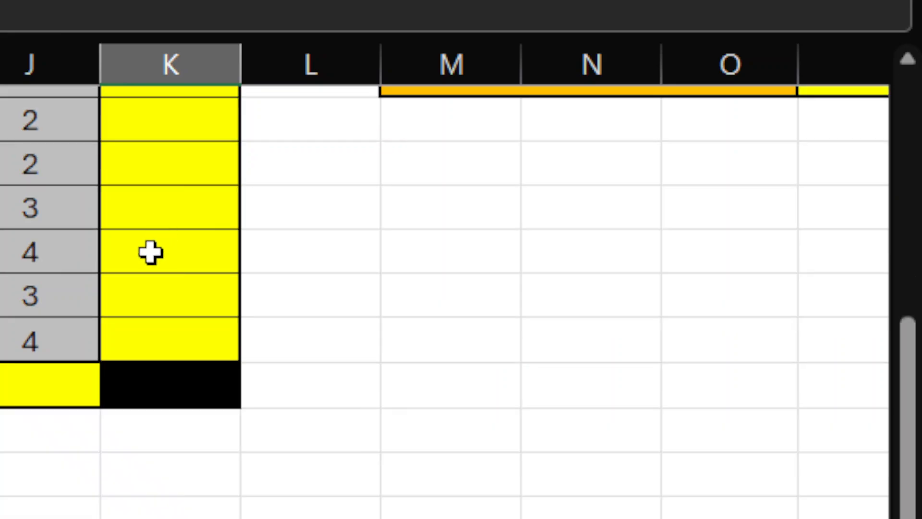
scroll(153, 284, "up", 8)
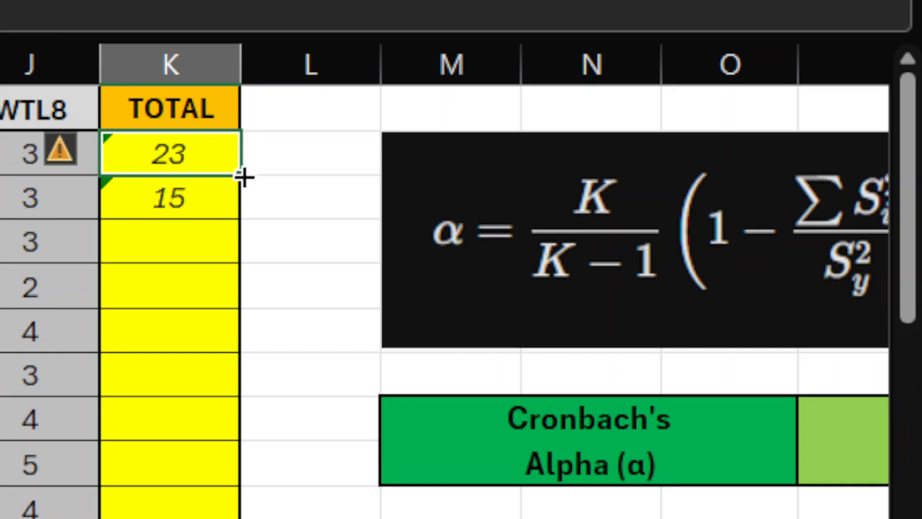
left_click(156, 267)
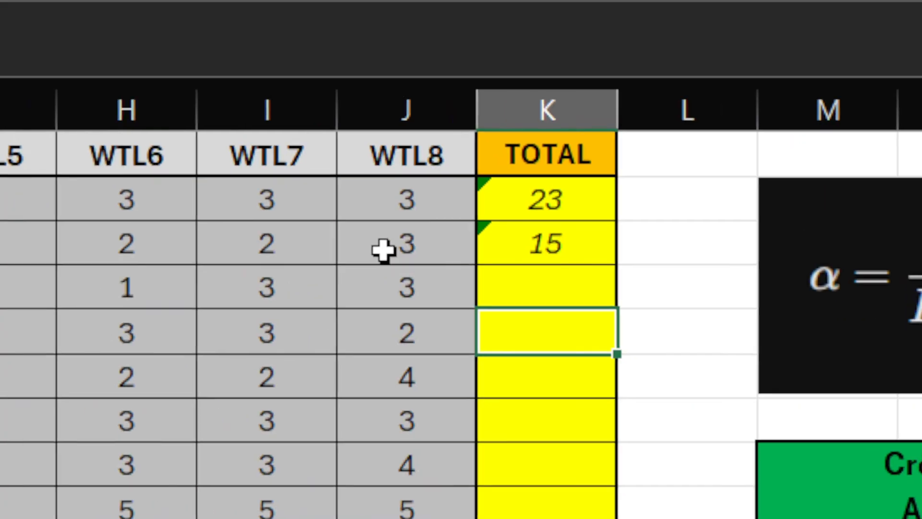
left_click(562, 207)
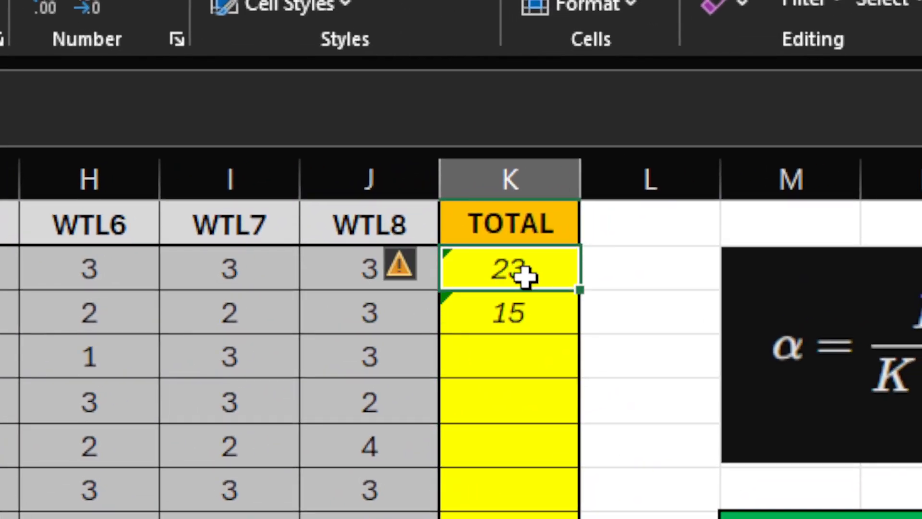
scroll(511, 457, "down", 5)
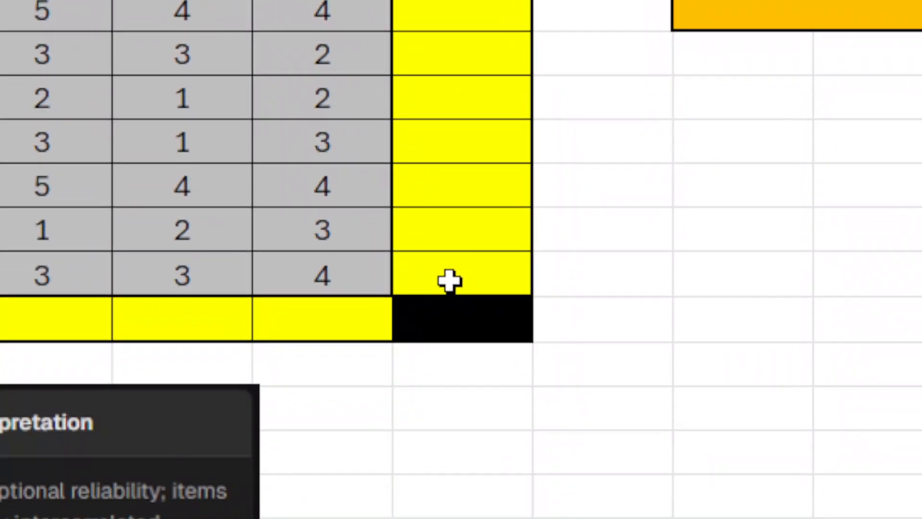
left_click(449, 279)
scroll(457, 190, "up", 10)
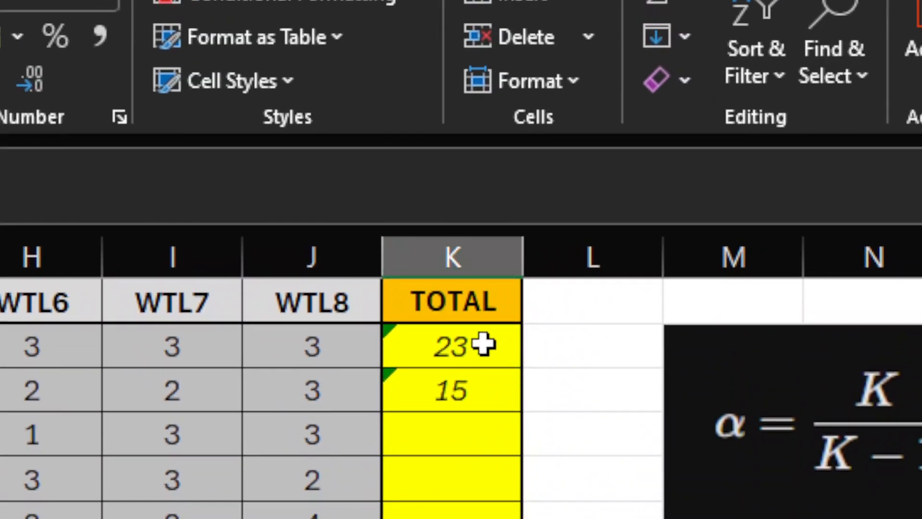
left_click(483, 342)
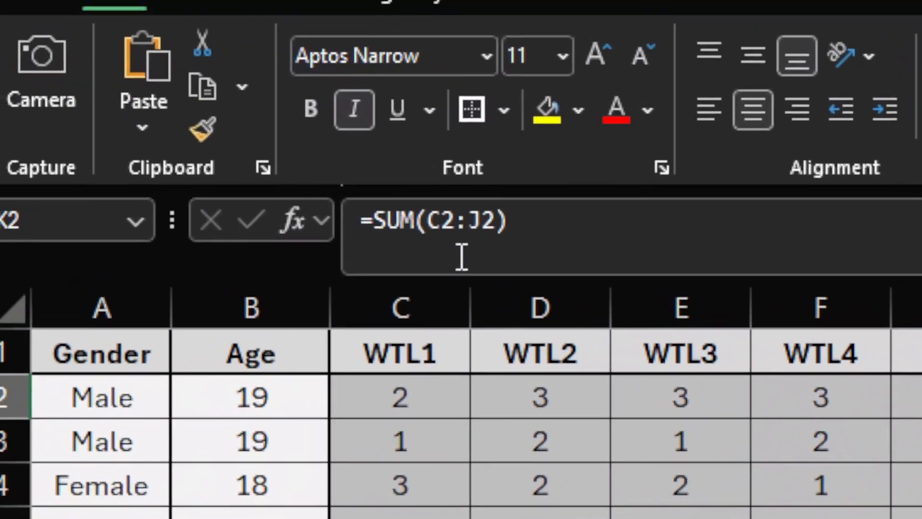
double_click(388, 211)
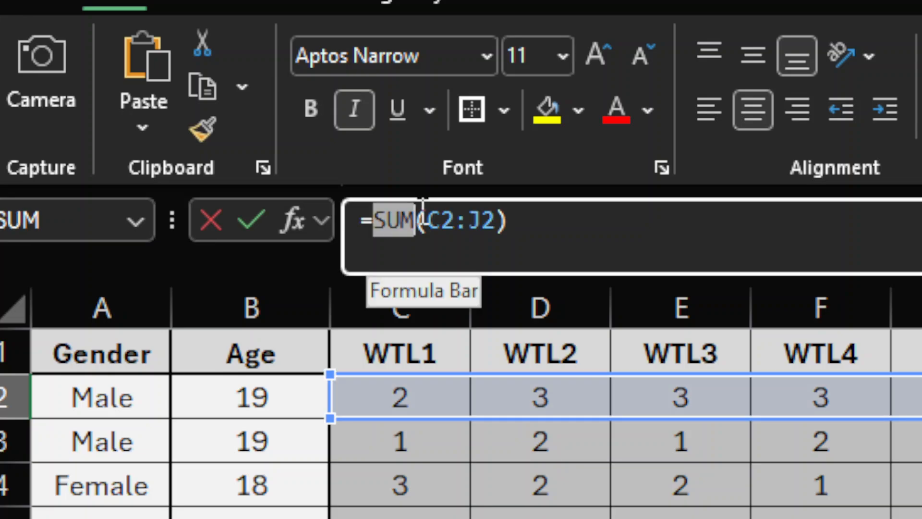
left_click(557, 222)
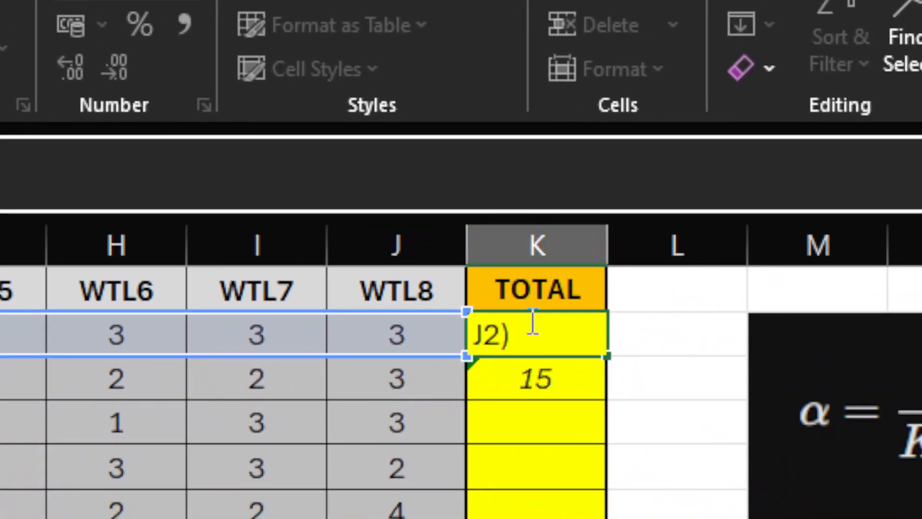
left_click(566, 383)
left_click(555, 320)
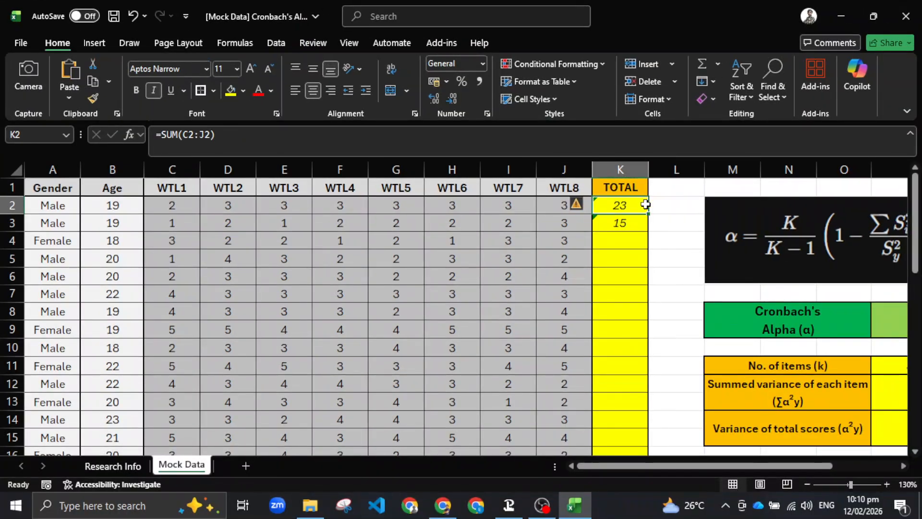
- Fill the SUM formula from K2 down the TOTAL column through K21 so every respondent gets a total score
key("Left")
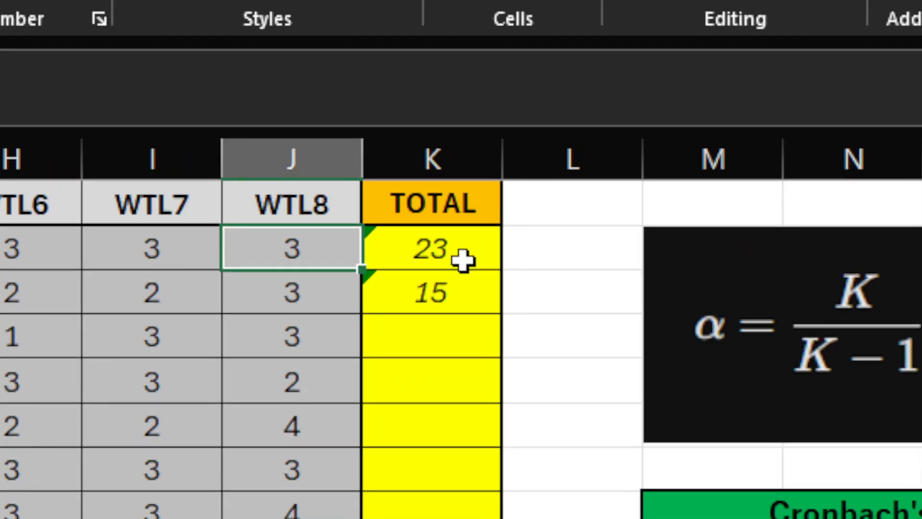
left_click(462, 260)
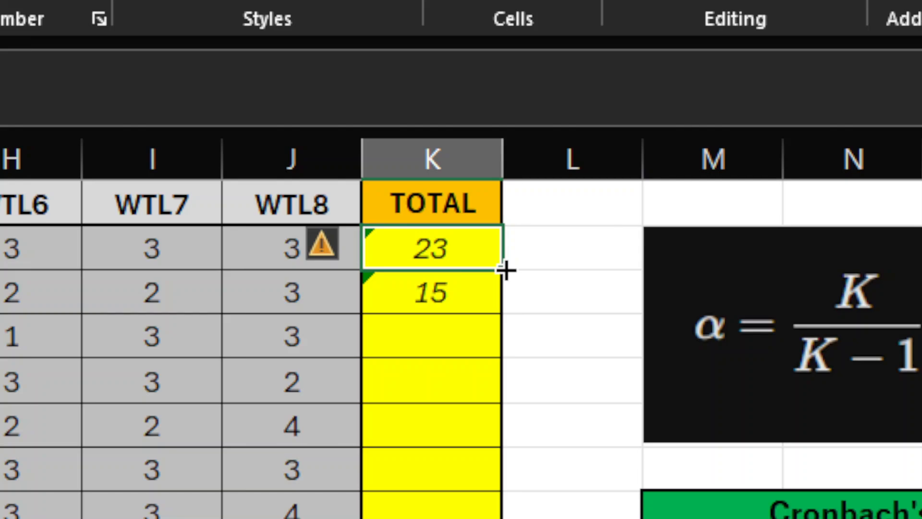
left_click_drag(505, 270, 465, 455)
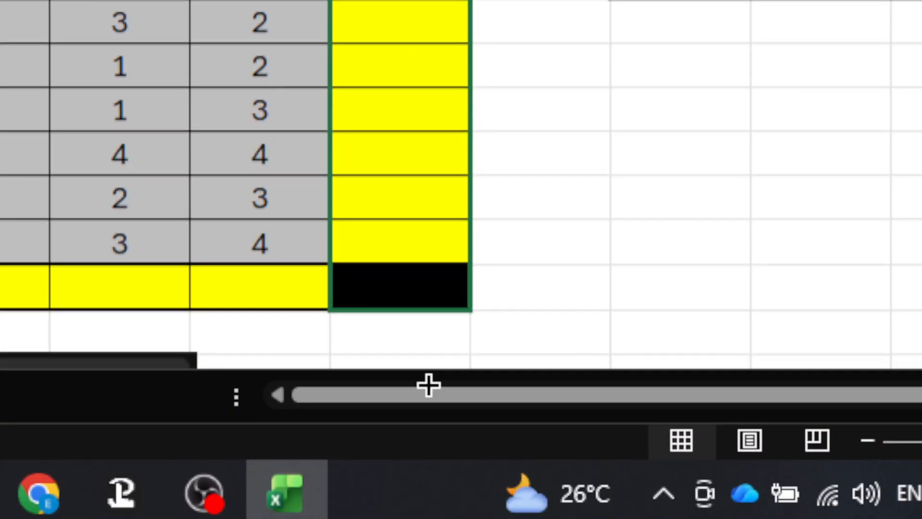
left_click_drag(429, 384, 403, 245)
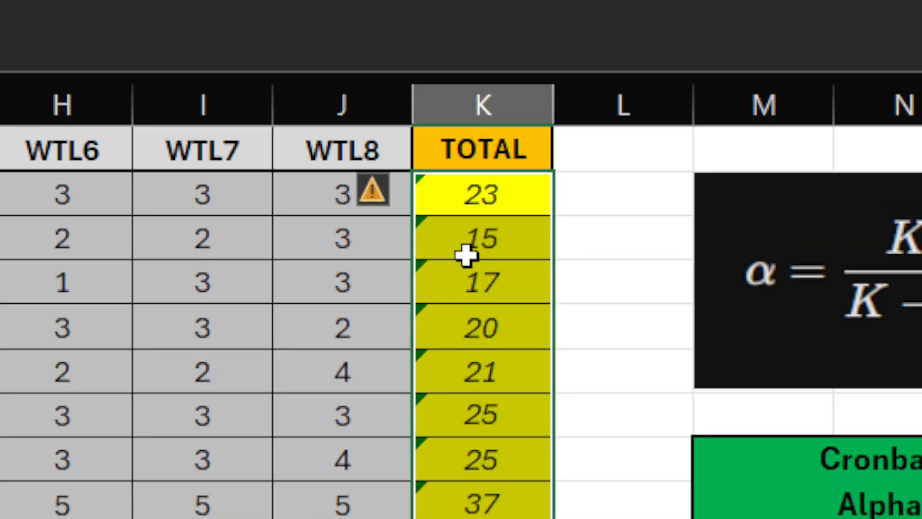
- Check the filled totals down column K against the first respondent's WTL1 to WTL8 responses
key("Left")
left_click(631, 212)
scroll(631, 253, "down", 5)
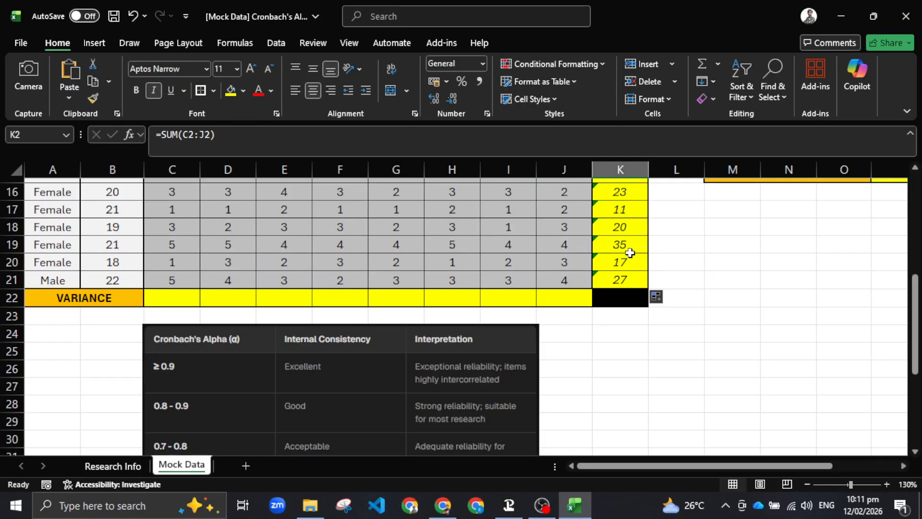
scroll(630, 253, "up", 5)
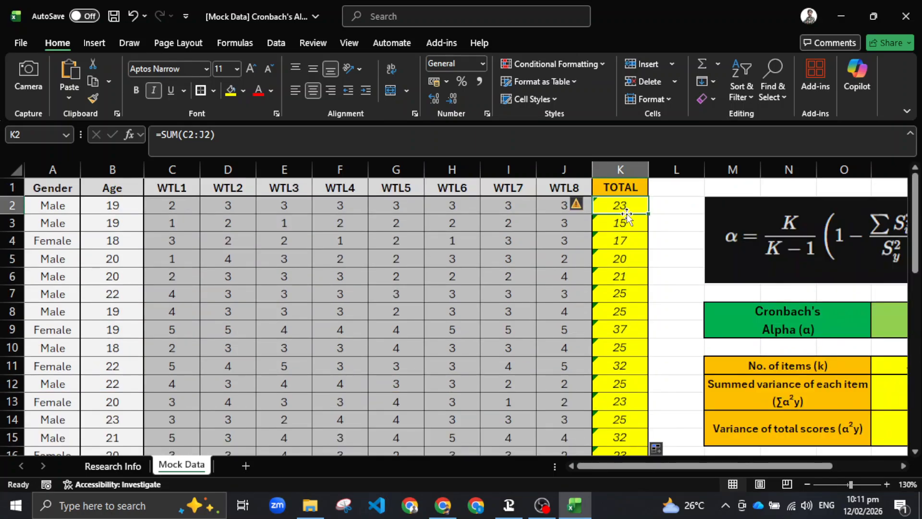
left_click(627, 224)
left_click(631, 205)
left_click(188, 204)
left_click(581, 204)
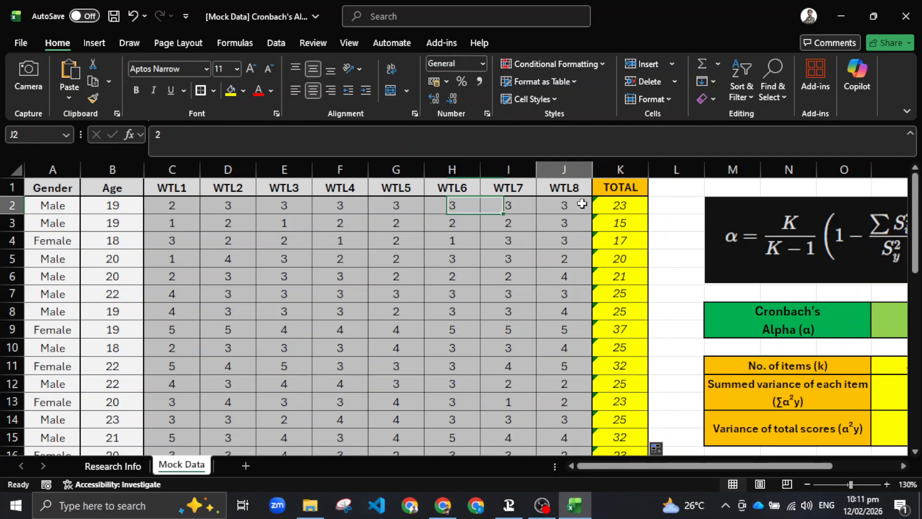
scroll(619, 230, "down", 4)
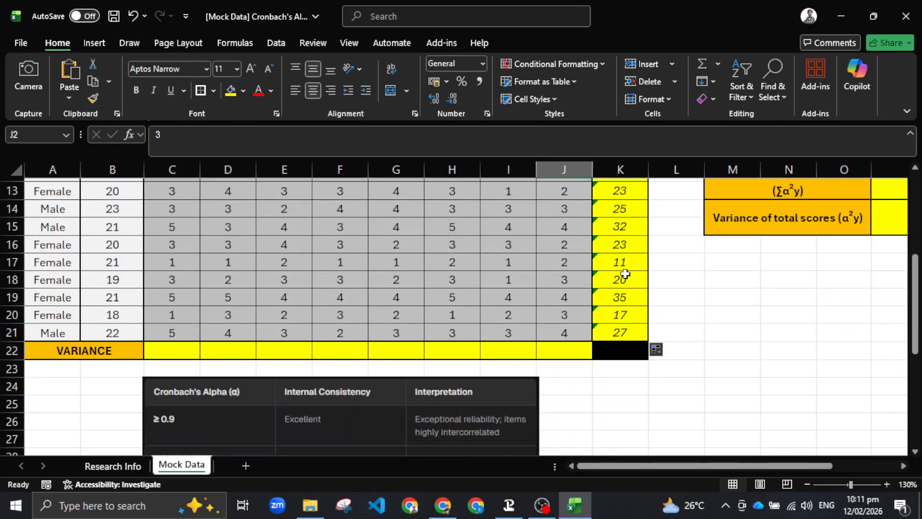
left_click(620, 317)
- Examine the empty VARIANCE row beneath the WTL items and the WTL1 responses above C22
left_click(176, 352)
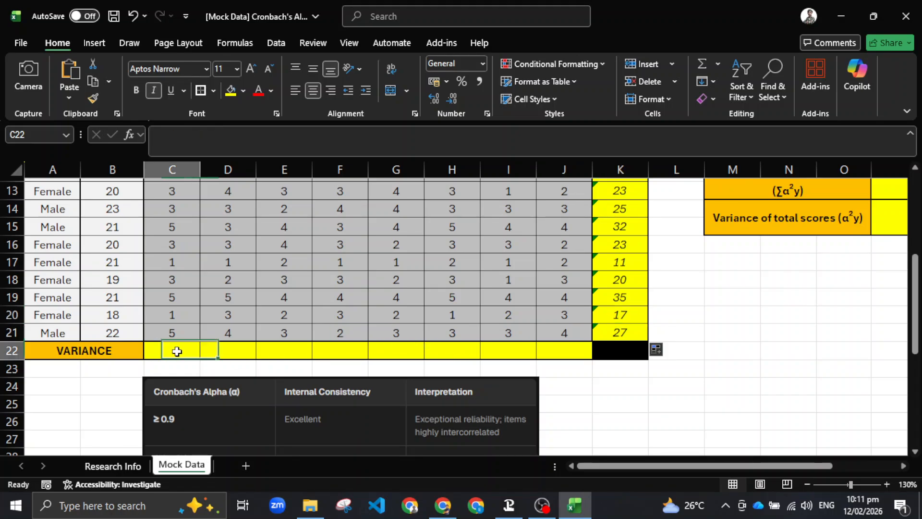
left_click(317, 345)
left_click(189, 352)
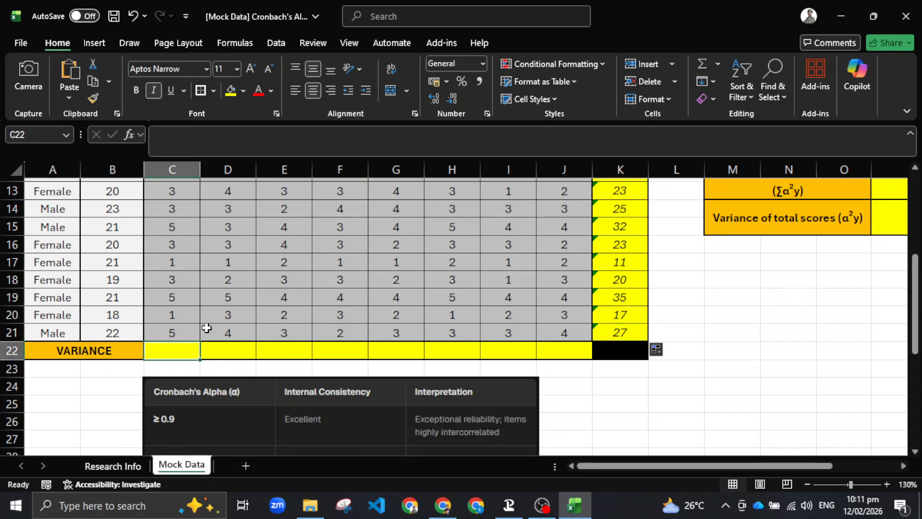
scroll(206, 326, "up", 4)
scroll(212, 327, "down", 5)
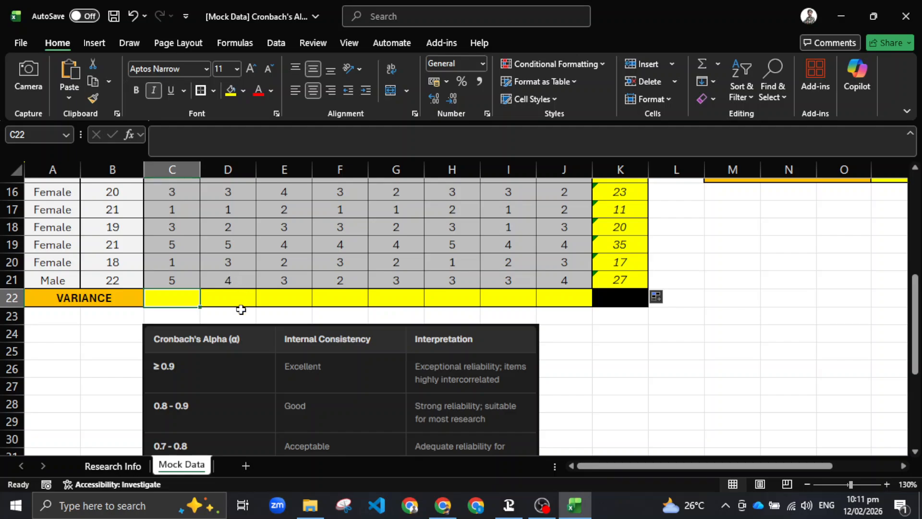
left_click(214, 309)
left_click(184, 300)
key("Home")
- Compute the sample variance of all WTL1 responses in C22 with the formula =VAR.S(C2:C21)
left_click(186, 298)
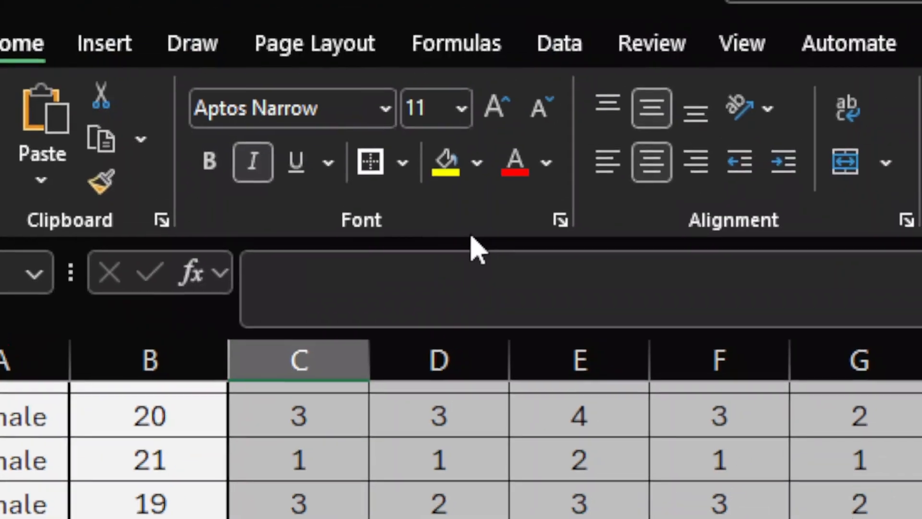
left_click(460, 285)
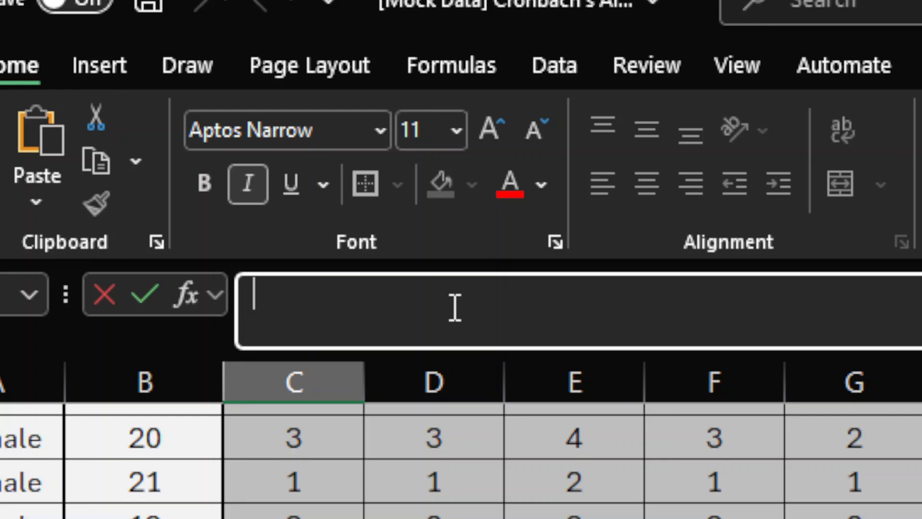
type("=")
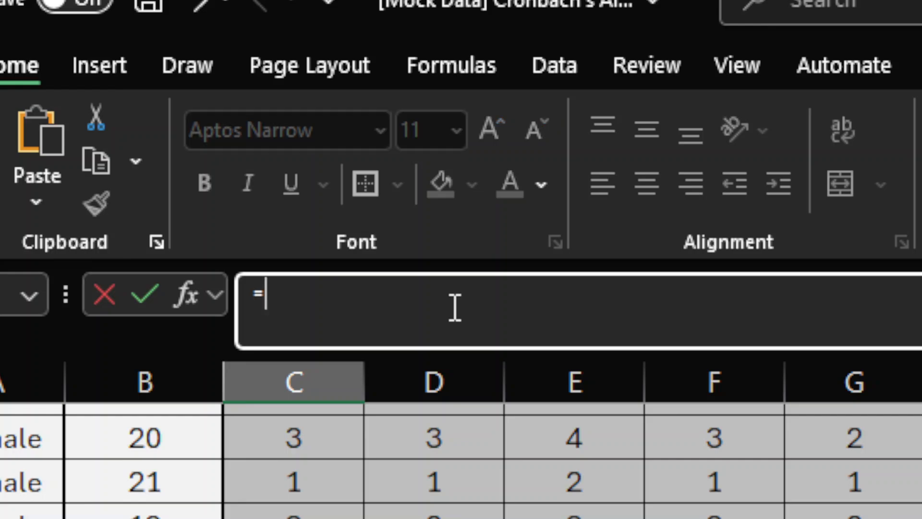
type("var")
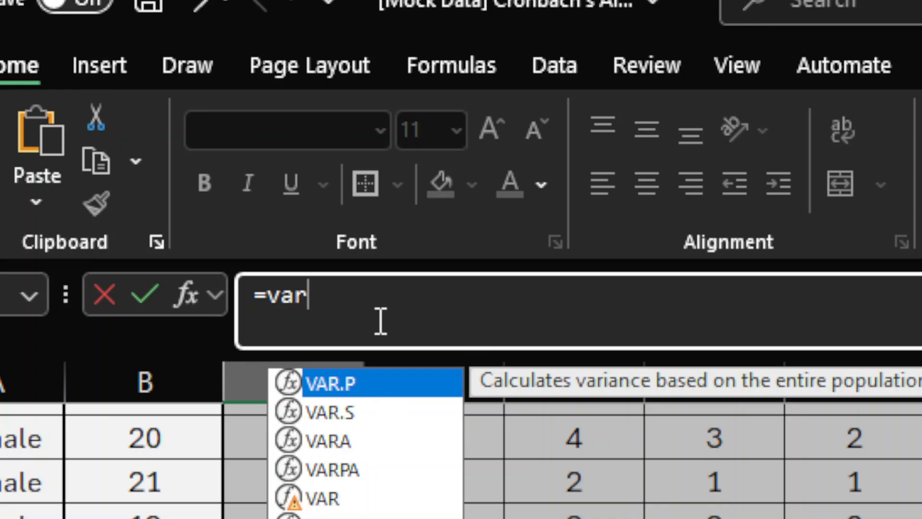
left_click(368, 418)
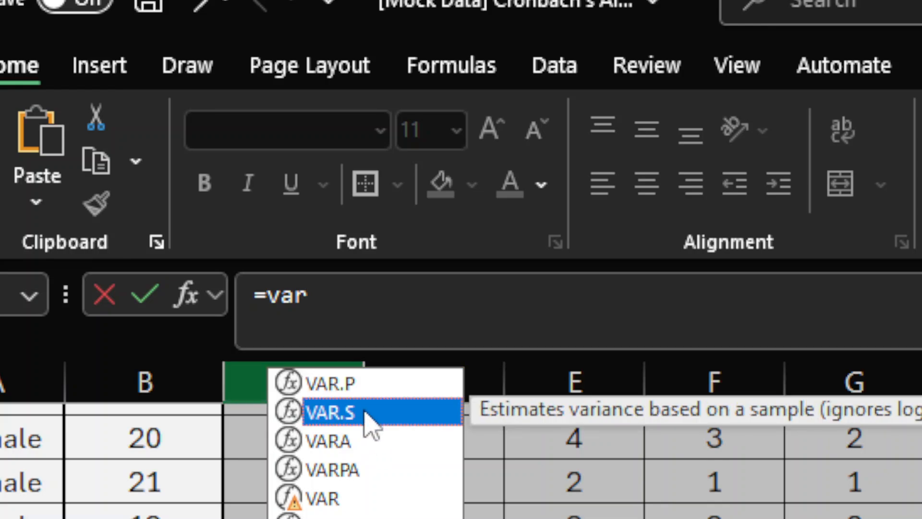
left_click(345, 324)
type(".s")
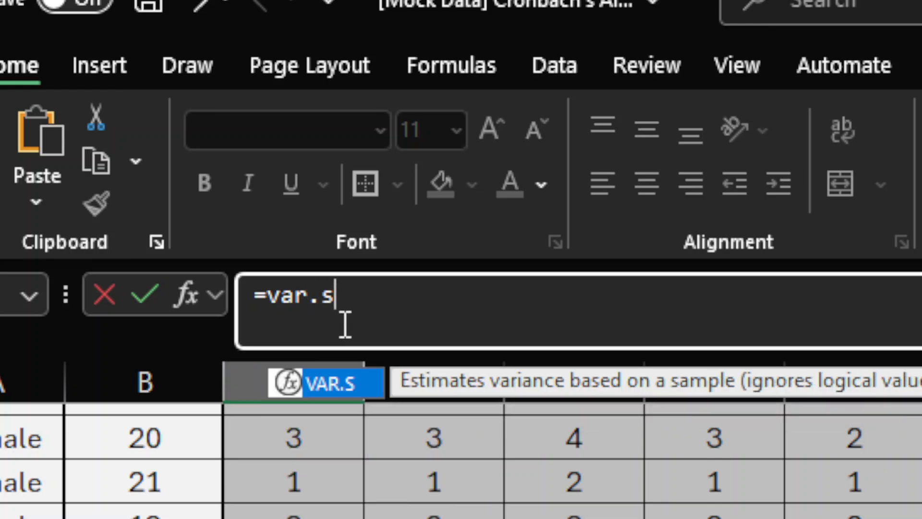
type("(")
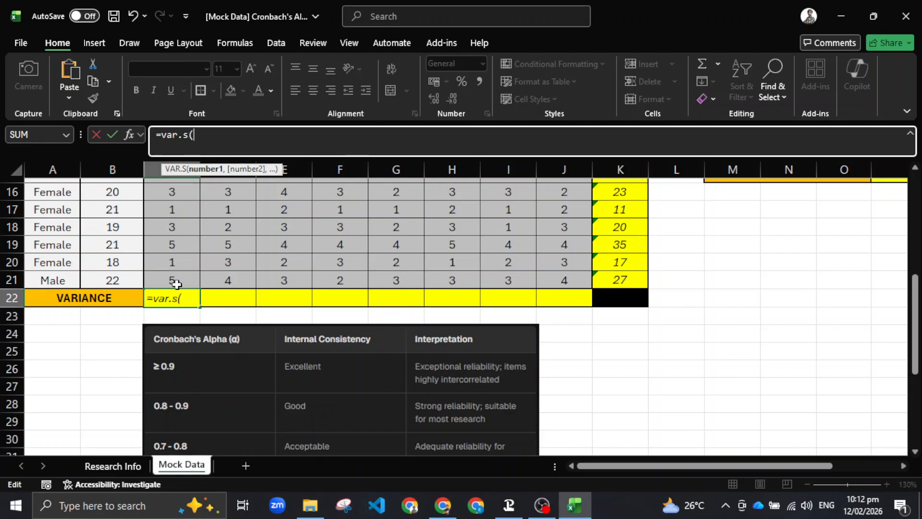
scroll(174, 269, "up", 5)
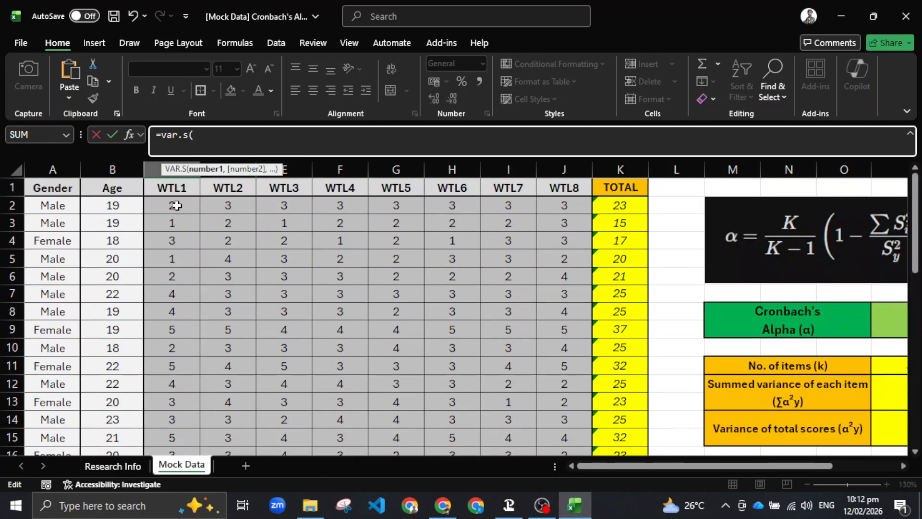
scroll(144, 249, "down", 6)
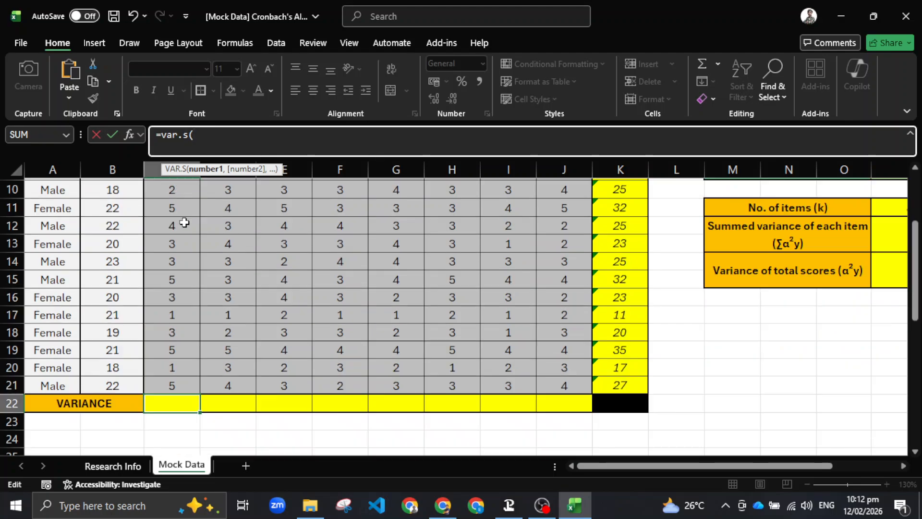
scroll(165, 255, "up", 6)
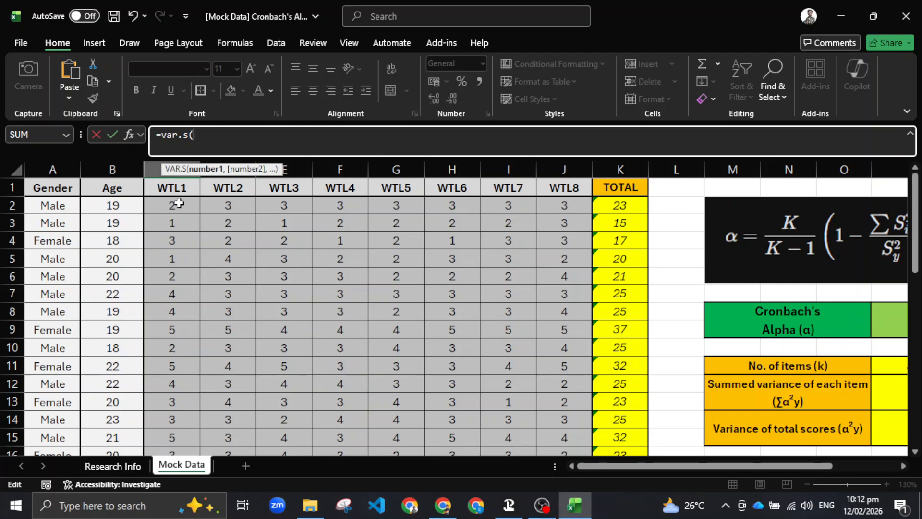
left_click_drag(176, 205, 175, 405)
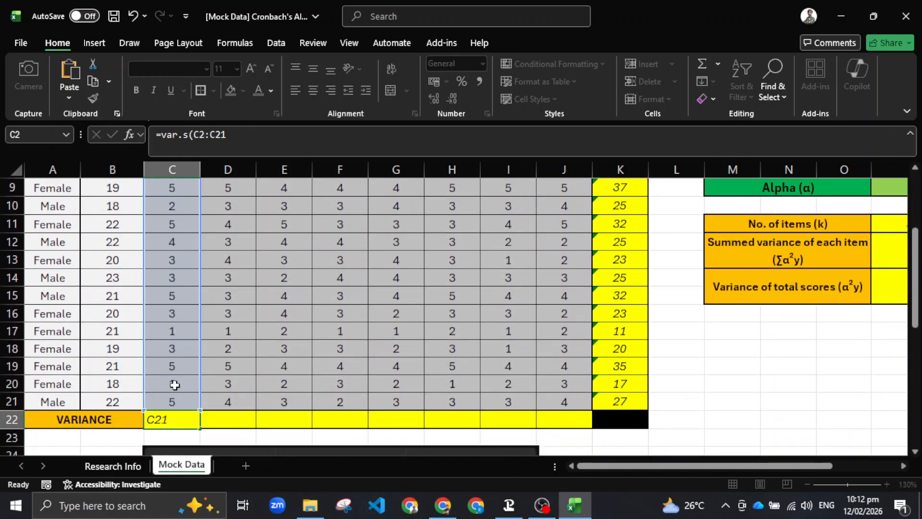
key("Return")
left_click(173, 417)
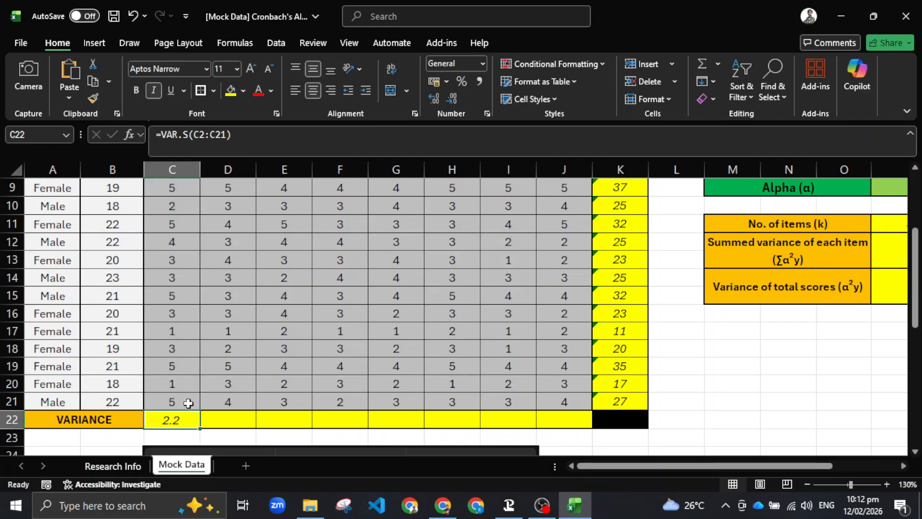
scroll(187, 403, "down", 1)
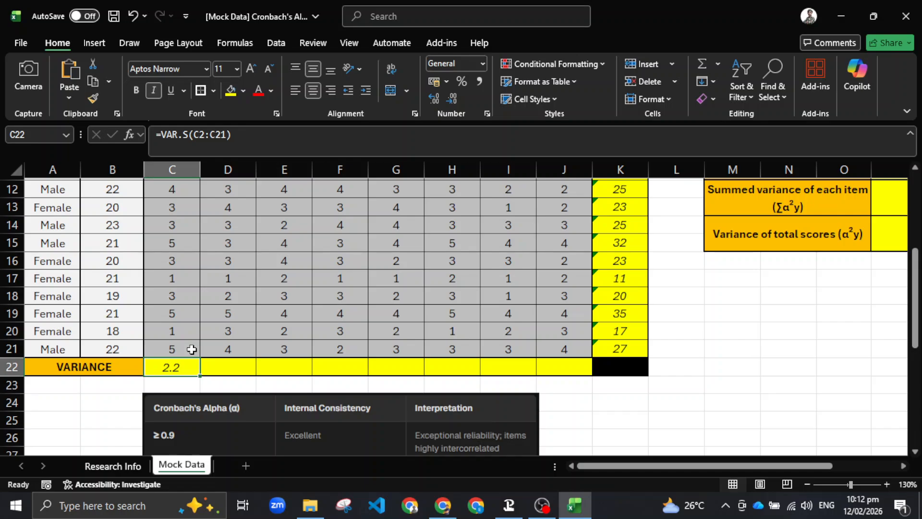
- Fill the VAR.S formula from C22 across the VARIANCE row through J22 so each WTL item gets its sample variance
scroll(192, 349, "up", 4)
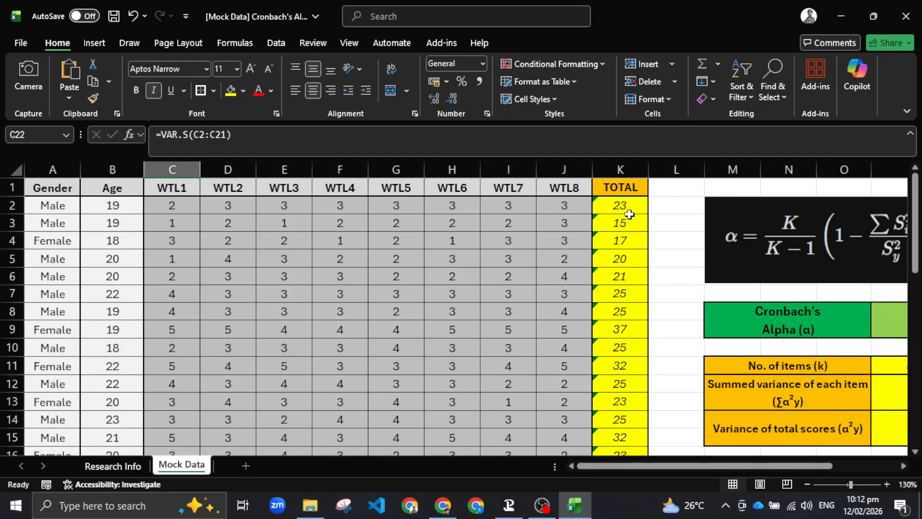
scroll(629, 214, "down", 4)
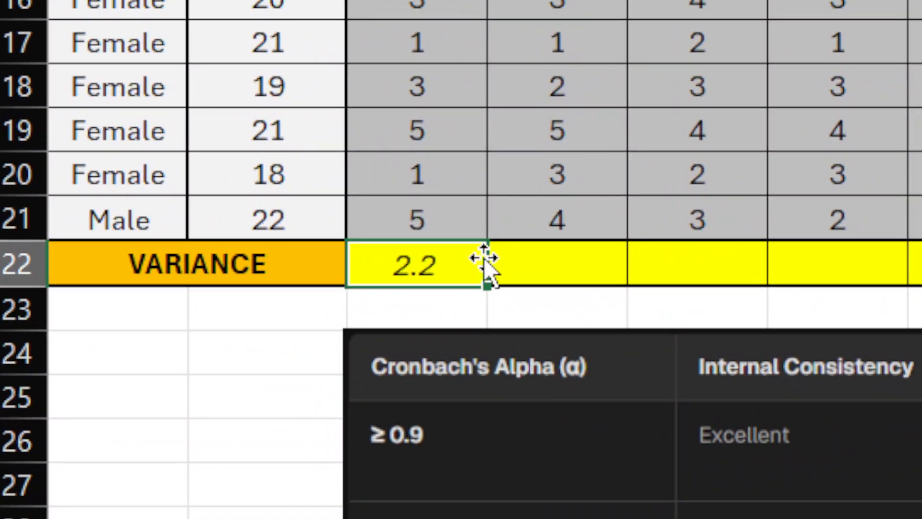
left_click_drag(490, 284, 532, 266)
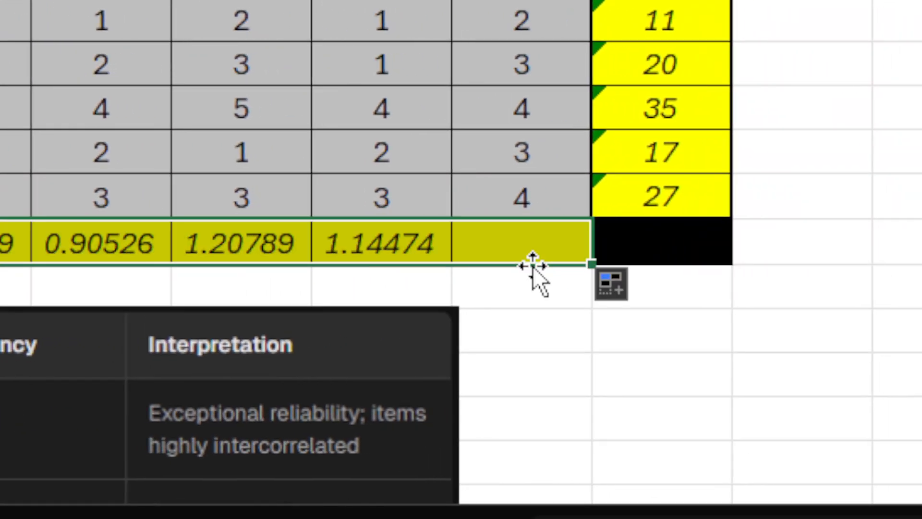
left_click(432, 244)
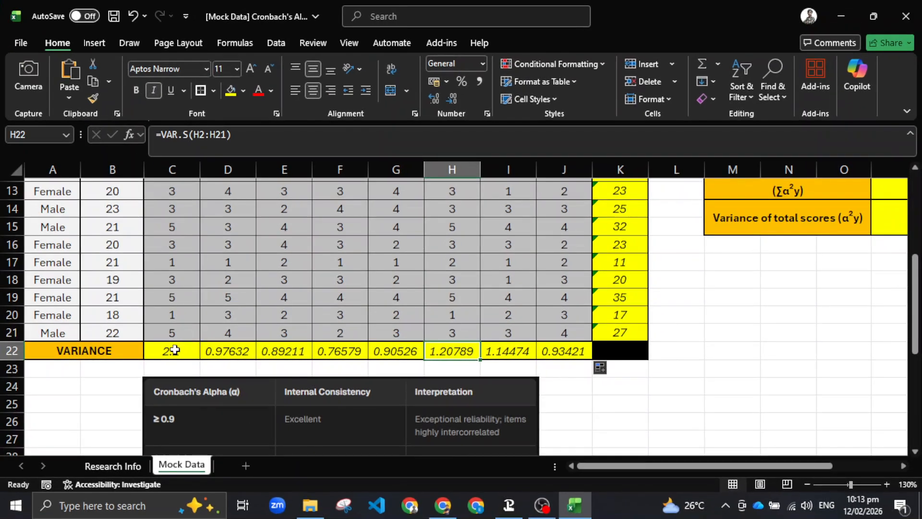
left_click_drag(187, 349, 508, 334)
- Clear the existing number of items (k) value in P11
scroll(219, 228, "up", 4)
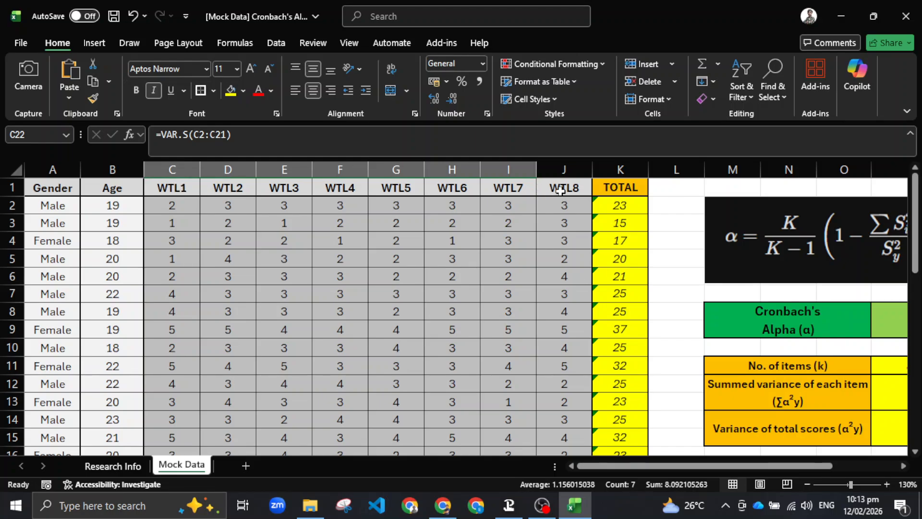
left_click_drag(675, 471, 740, 469)
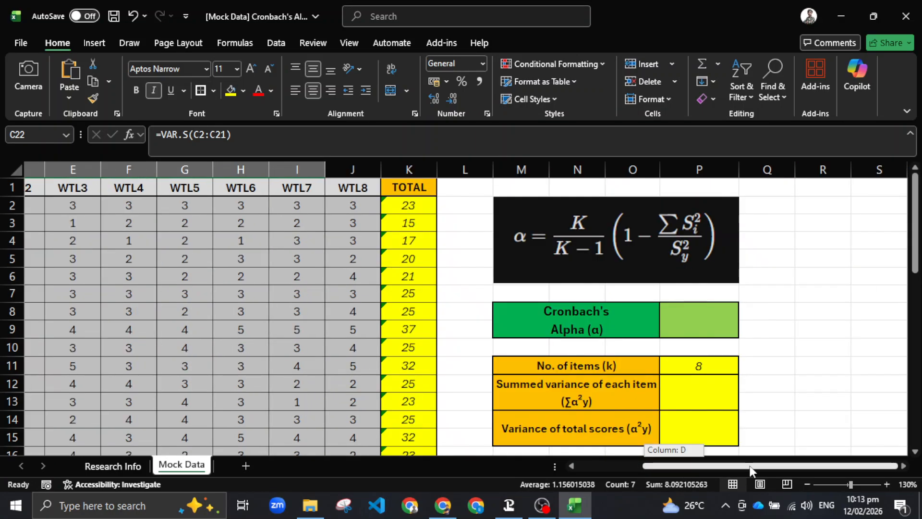
left_click(703, 369)
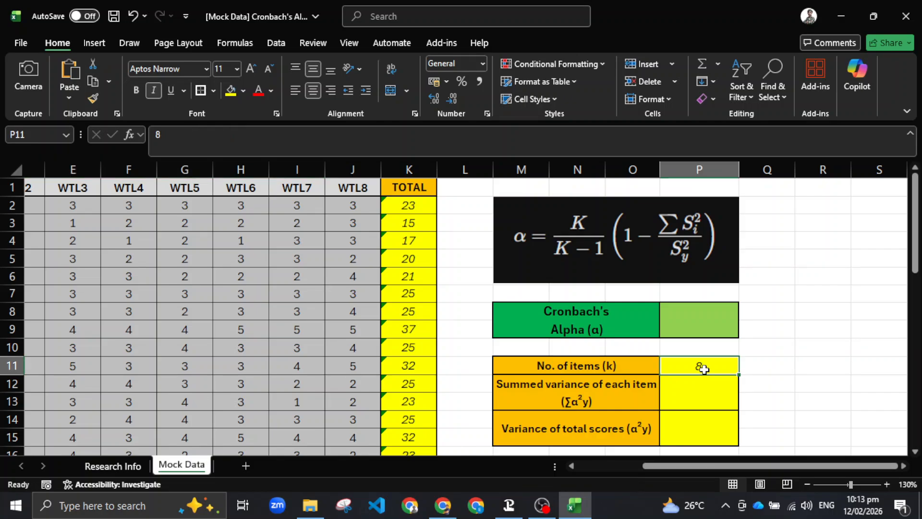
key("Delete")
left_click(792, 326)
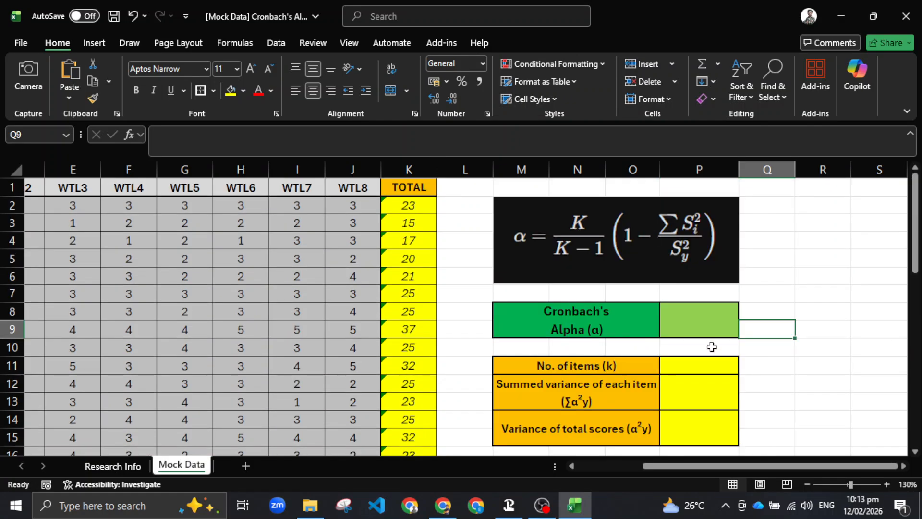
- Examine the Cronbach's alpha formula and go through the WTL1 to WTL8 headers to count the items for K
scroll(715, 352, "down", 1)
scroll(718, 348, "up", 1)
left_click(704, 238)
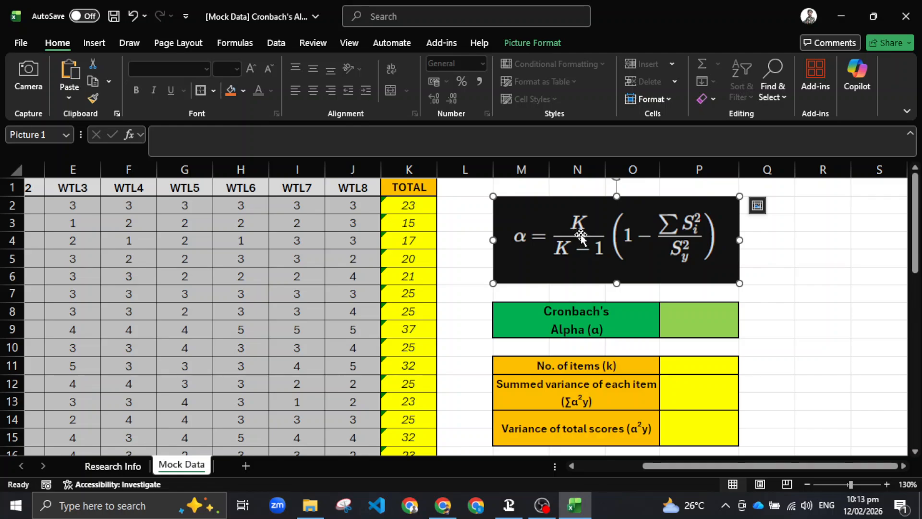
left_click(702, 315)
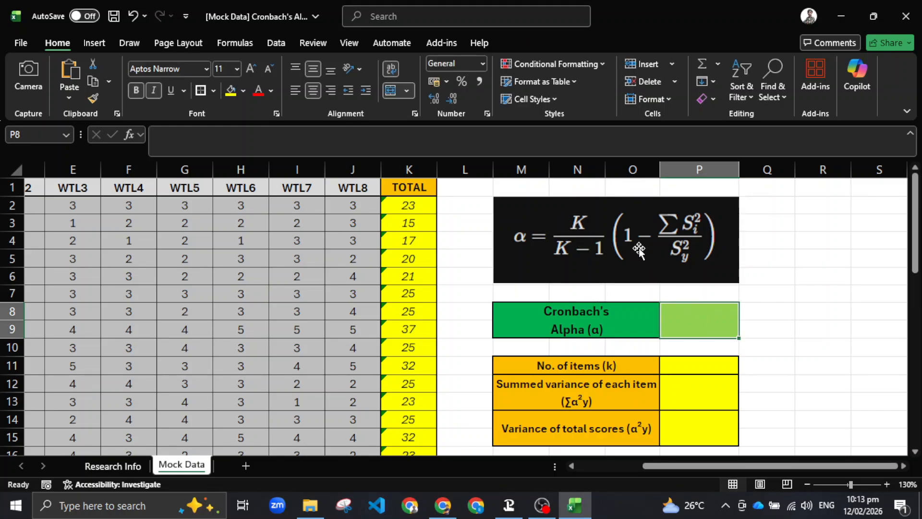
left_click(697, 367)
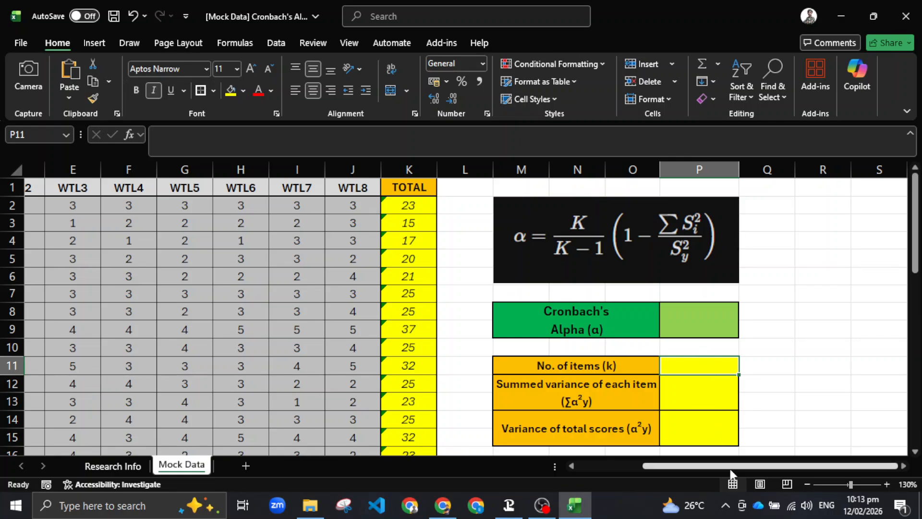
left_click_drag(731, 468, 666, 468)
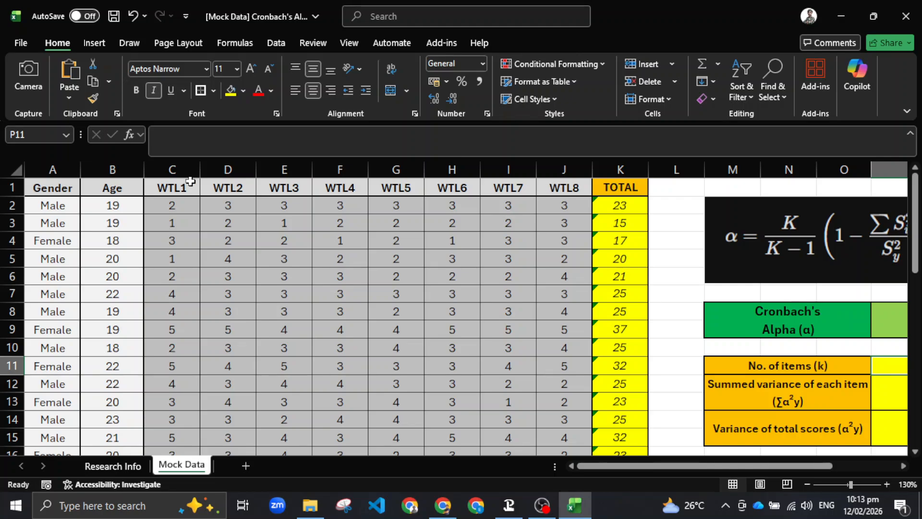
left_click(181, 185)
left_click(231, 186)
left_click(285, 186)
left_click(340, 186)
left_click(393, 187)
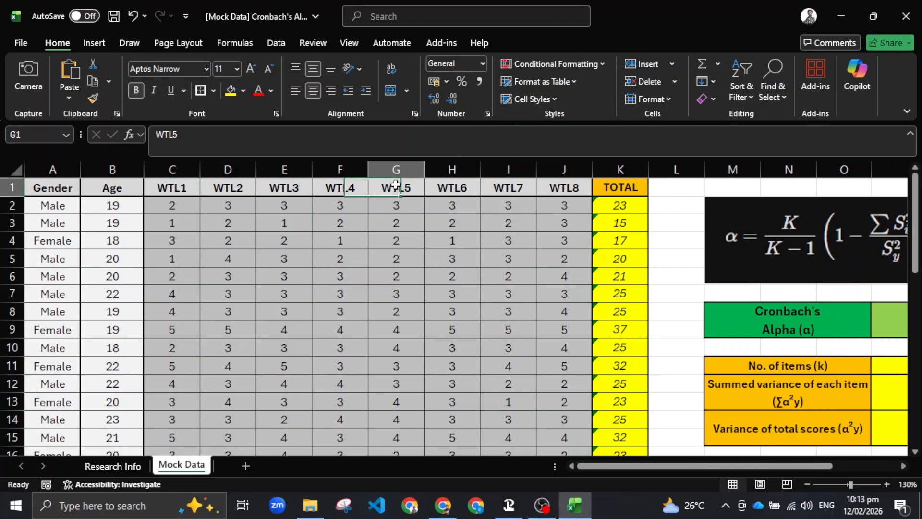
left_click(452, 187)
left_click(505, 188)
left_click(561, 187)
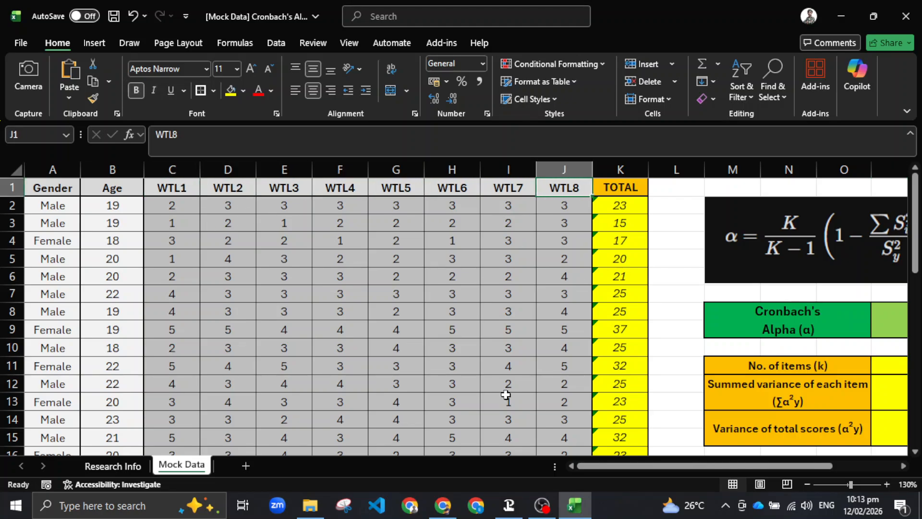
- Enter 8 as the number of items (k) in P11
left_click_drag(767, 472, 833, 473)
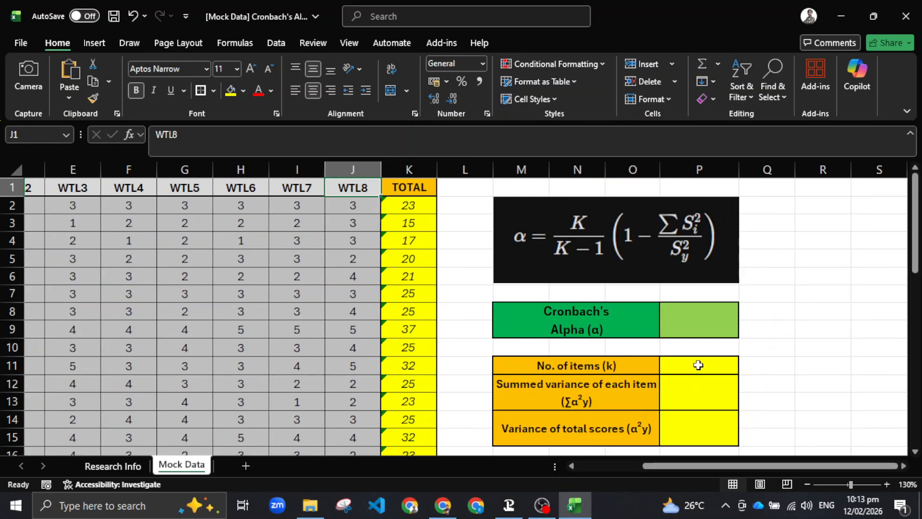
left_click(698, 365)
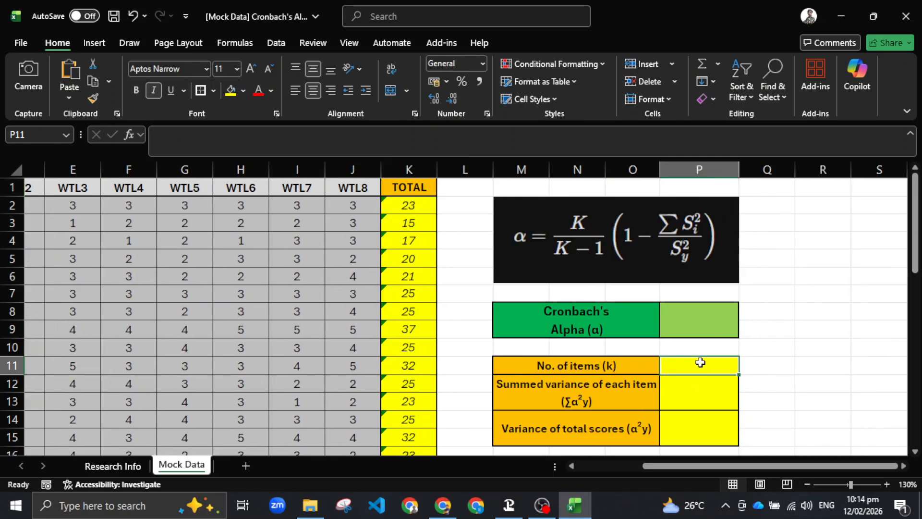
type("8")
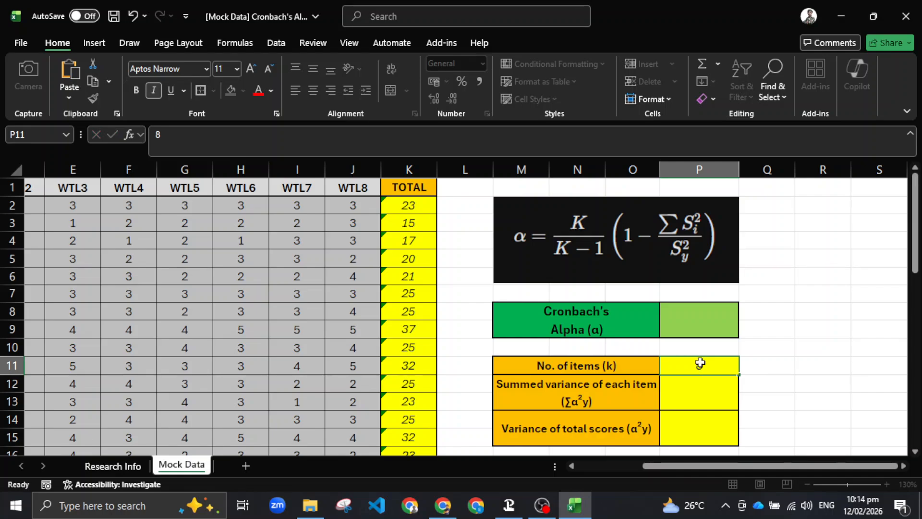
key("Return")
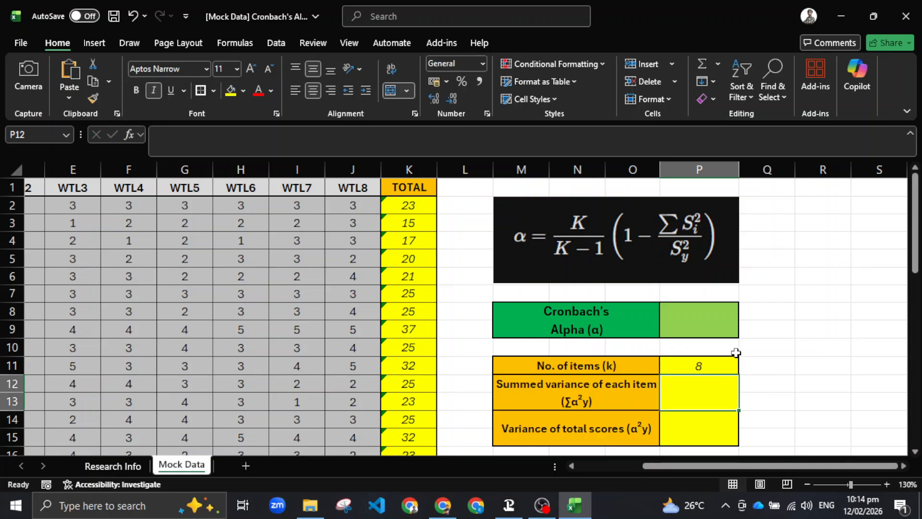
- Compute the summed variance of each item in P12 by adding all item variances with =SUM(C22:J22)
scroll(733, 350, "down", 2)
scroll(726, 346, "up", 2)
left_click(576, 391)
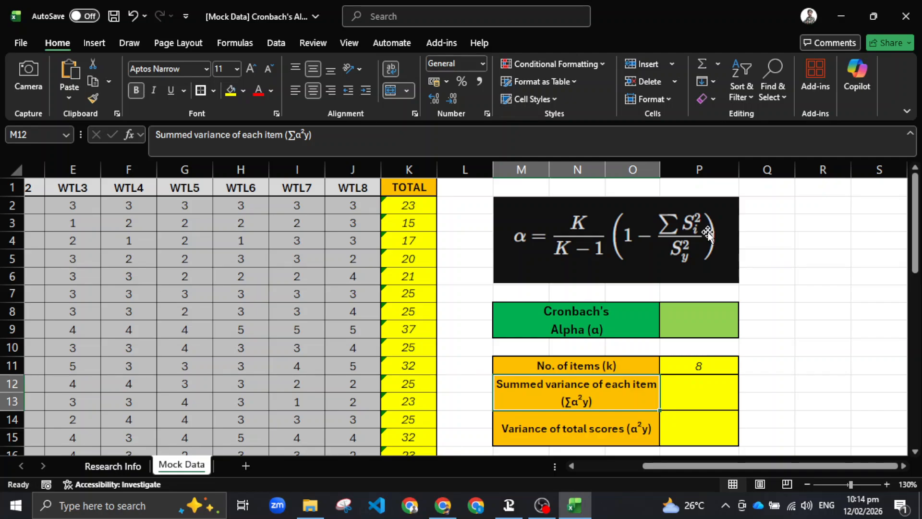
scroll(704, 252, "down", 2)
scroll(701, 280, "up", 2)
left_click(685, 382)
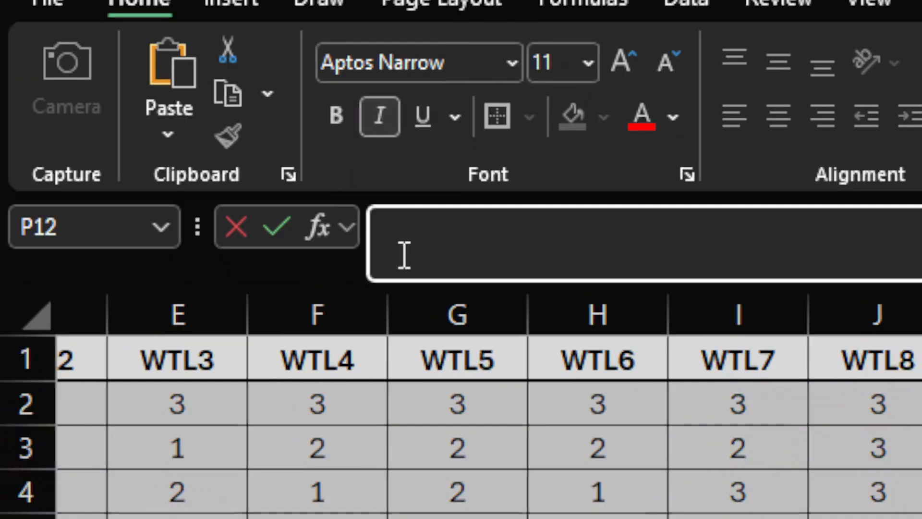
type("=")
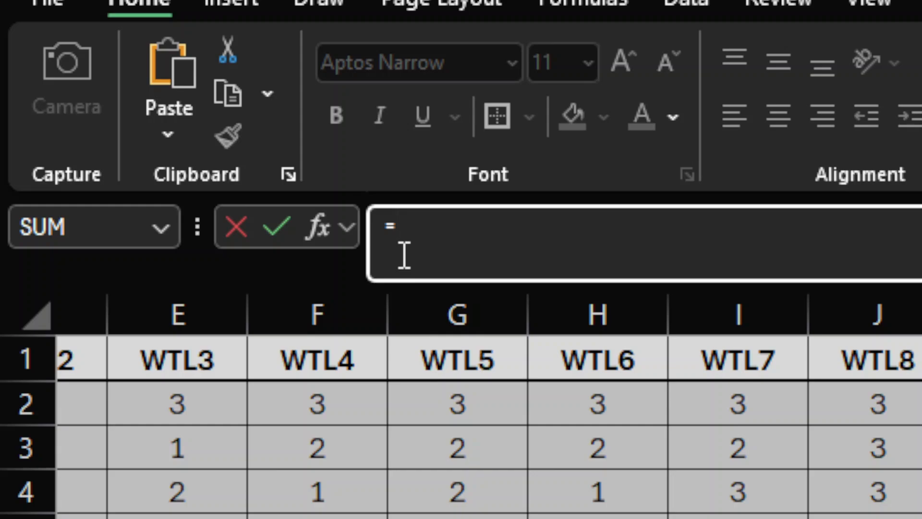
type("sum(")
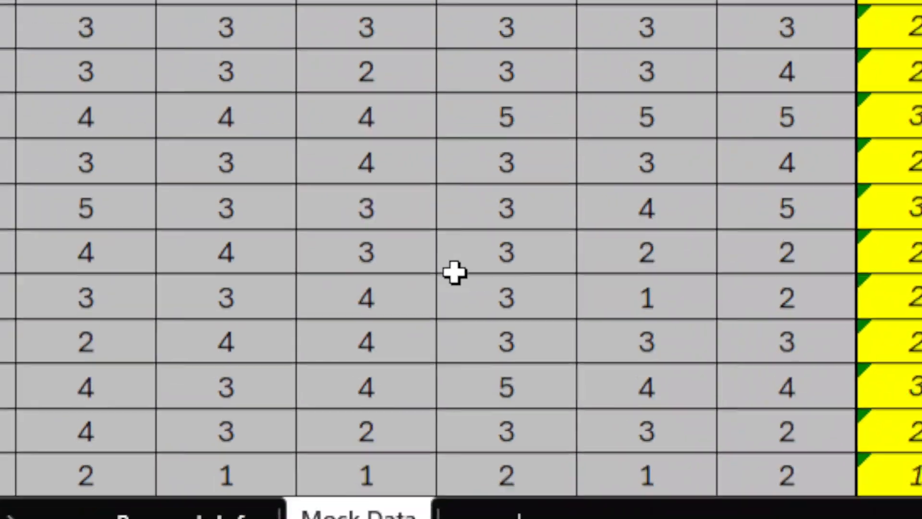
scroll(453, 272, "down", 4)
left_click_drag(500, 392, 288, 397)
left_click_drag(397, 212, 921, 208)
left_click_drag(506, 261, 659, 267)
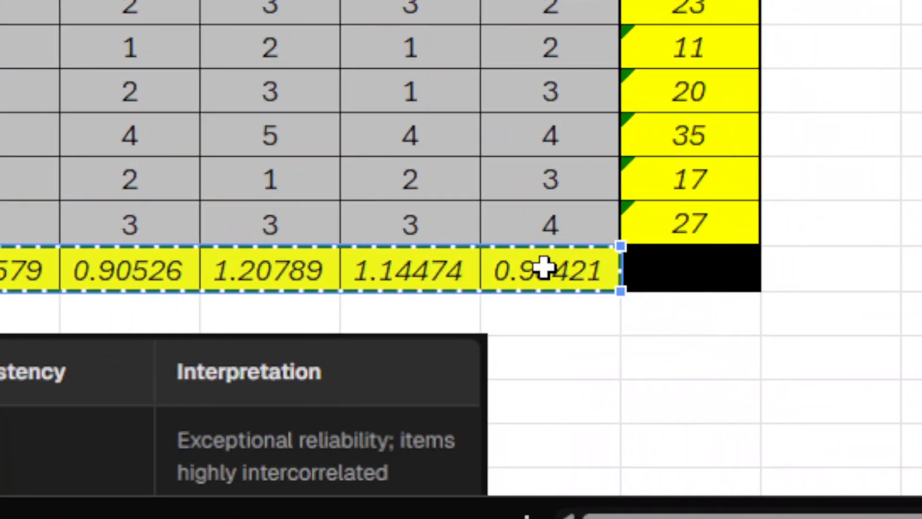
key("Return")
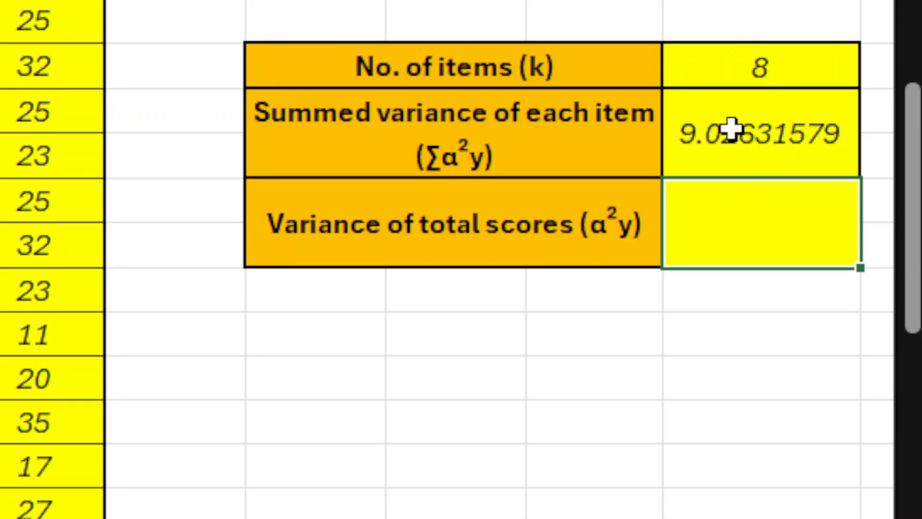
- Compare the summed item variance and variance of total scores entries with the alpha formula's terms and the item variances in row 22
left_click(692, 138)
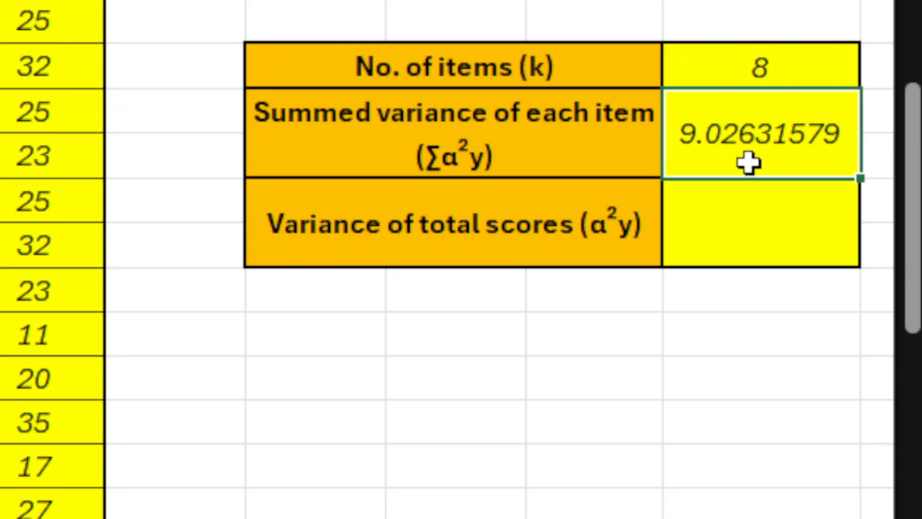
key("Left")
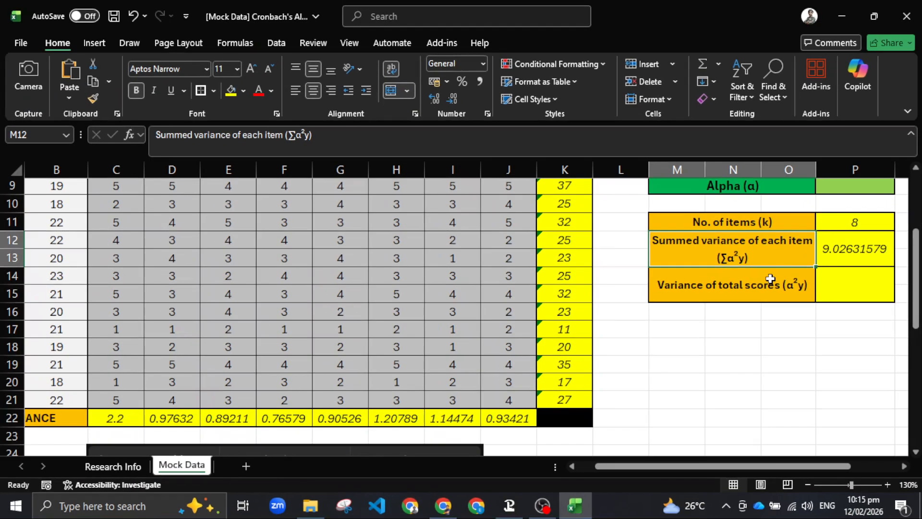
left_click(771, 278)
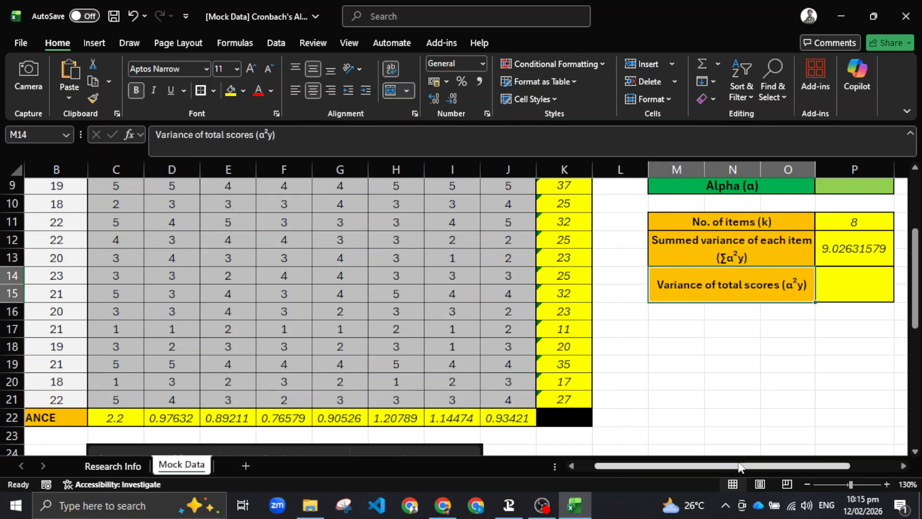
left_click_drag(740, 467, 788, 467)
left_click_drag(917, 305, 916, 292)
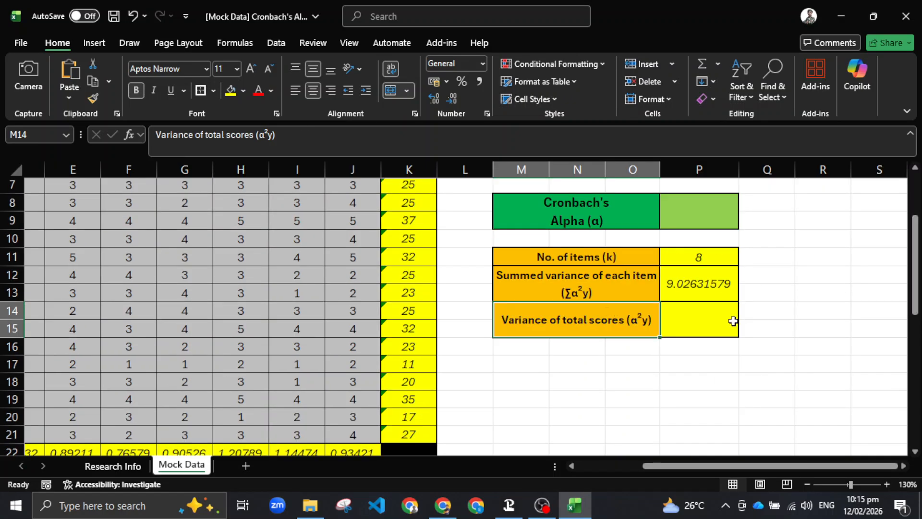
scroll(733, 320, "up", 2)
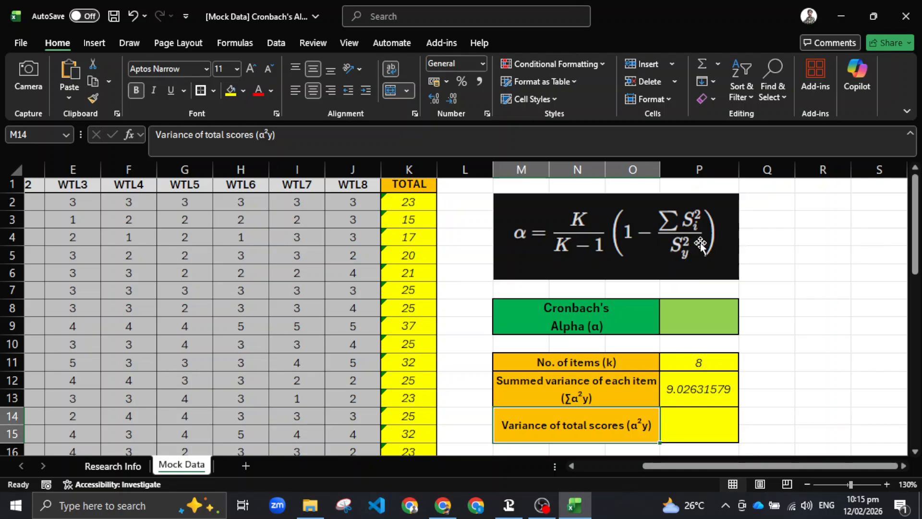
scroll(691, 279, "down", 1)
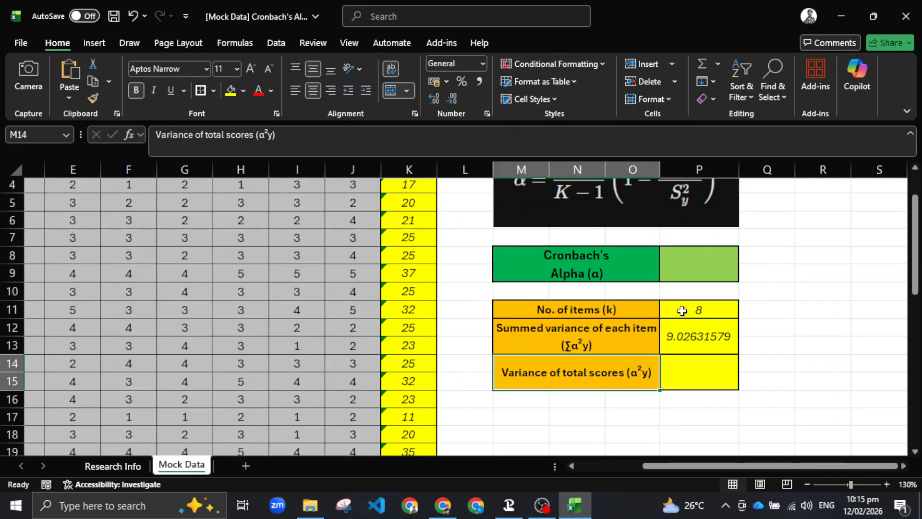
left_click(715, 363)
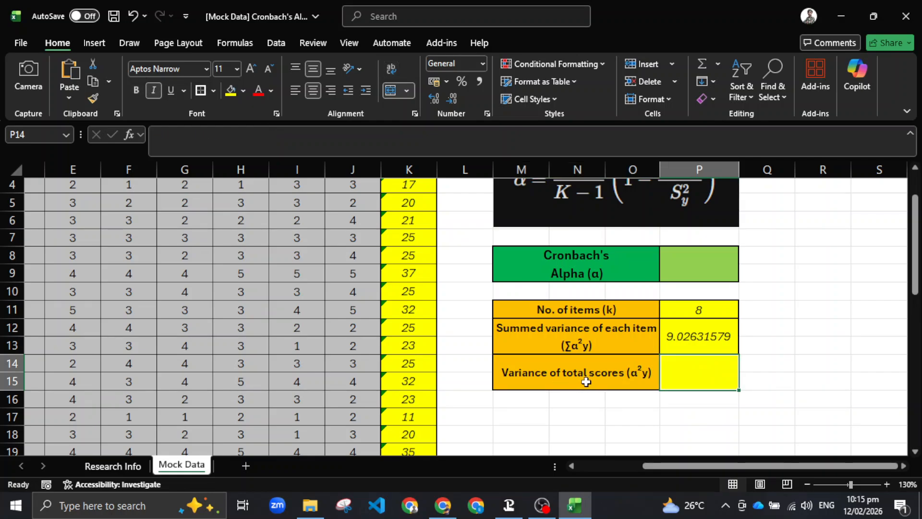
scroll(587, 379, "up", 1)
scroll(591, 373, "down", 2)
scroll(652, 367, "up", 2)
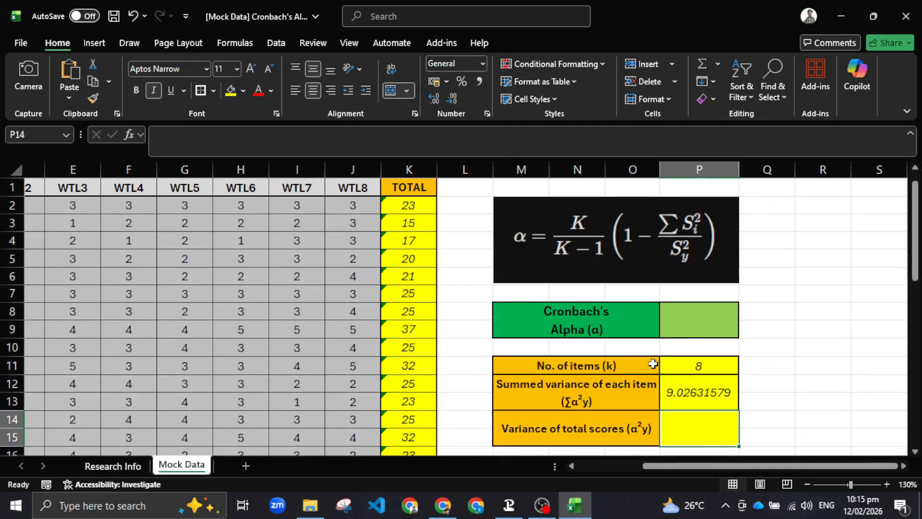
scroll(654, 361, "down", 1)
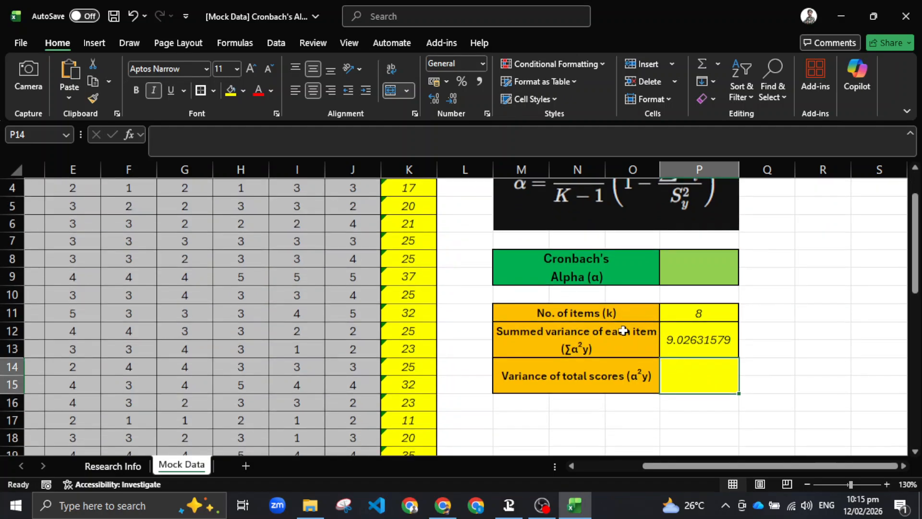
left_click(614, 334)
left_click(695, 332)
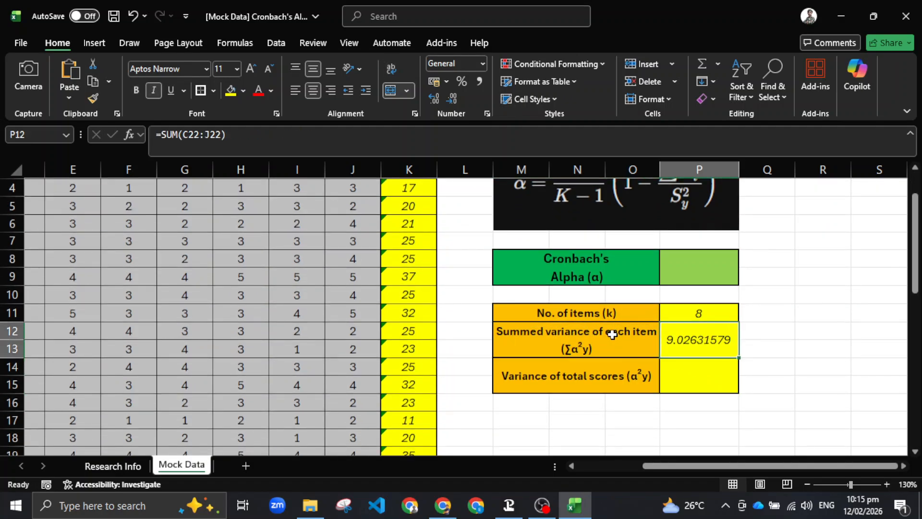
scroll(313, 350, "down", 5)
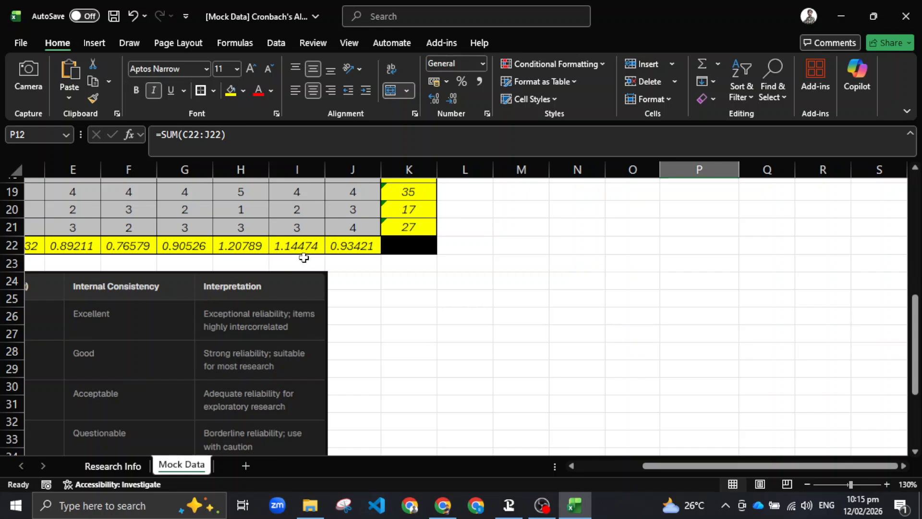
- Compute the variance of total scores in P14 with VAR.S over the TOTAL column values K2:K21
scroll(304, 257, "up", 3)
left_click(694, 285)
scroll(723, 347, "up", 3)
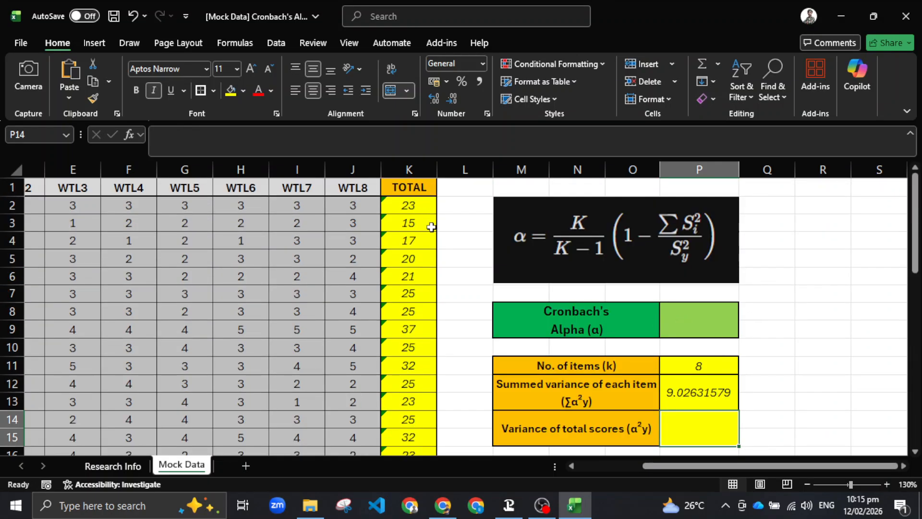
left_click(421, 207)
scroll(421, 312, "down", 3)
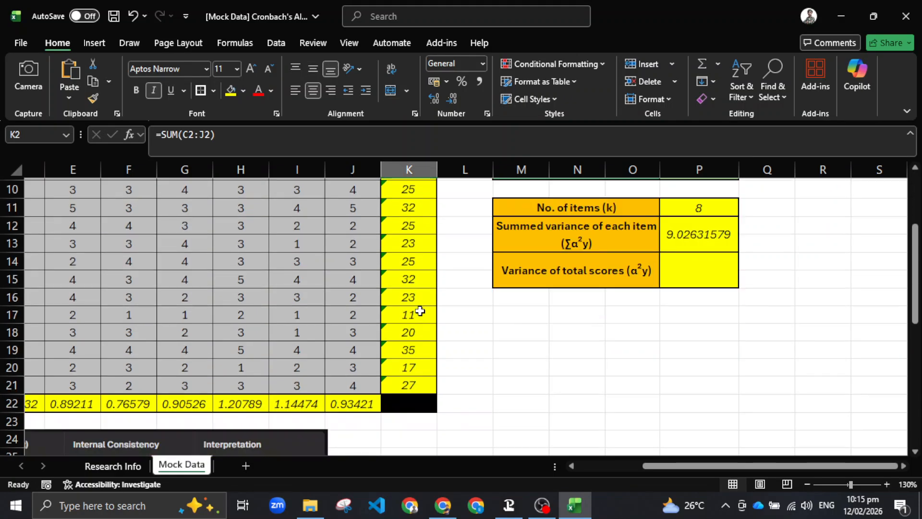
scroll(691, 319, "up", 3)
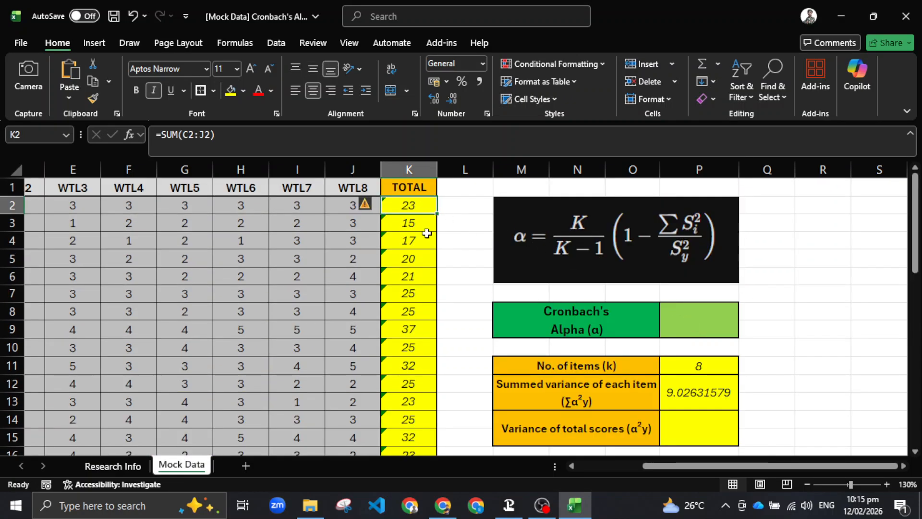
left_click(726, 426)
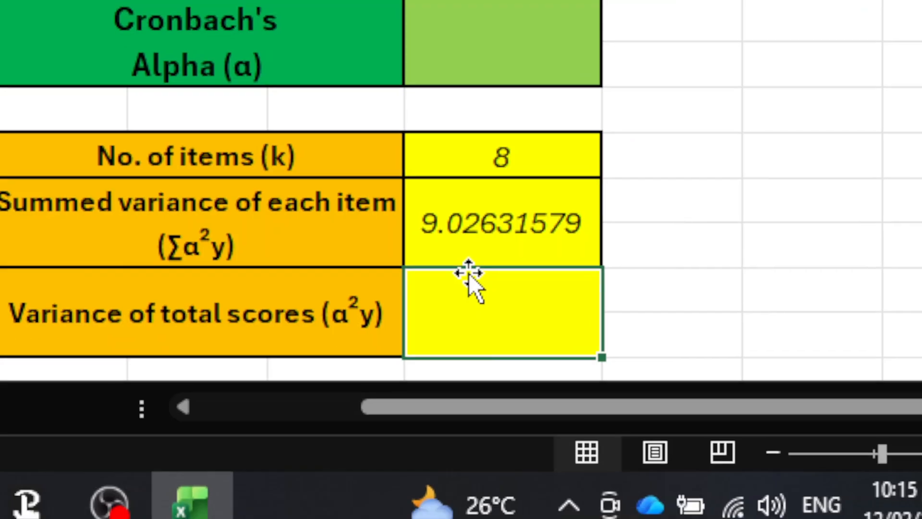
type("=")
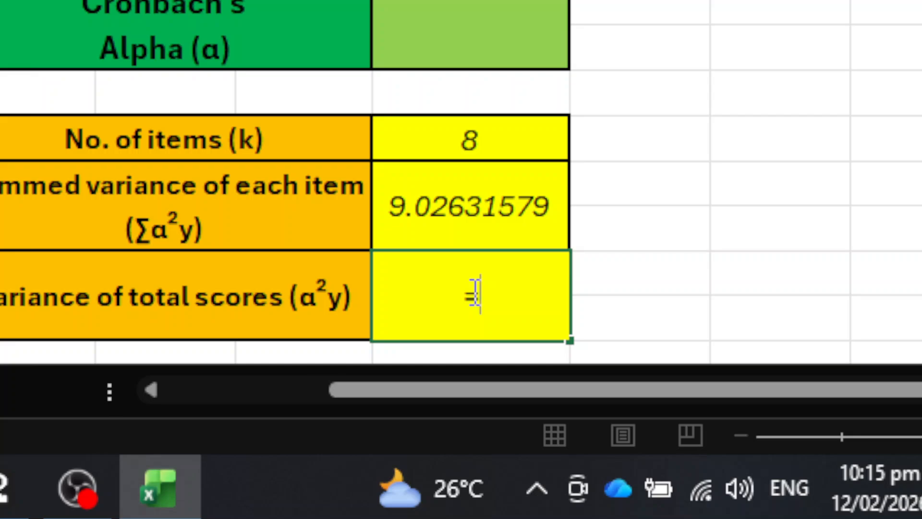
type("var.s")
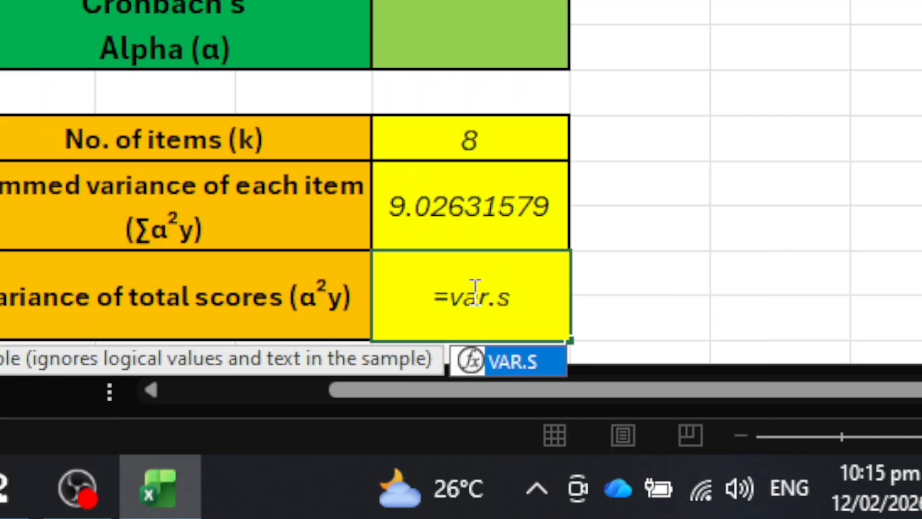
type("(")
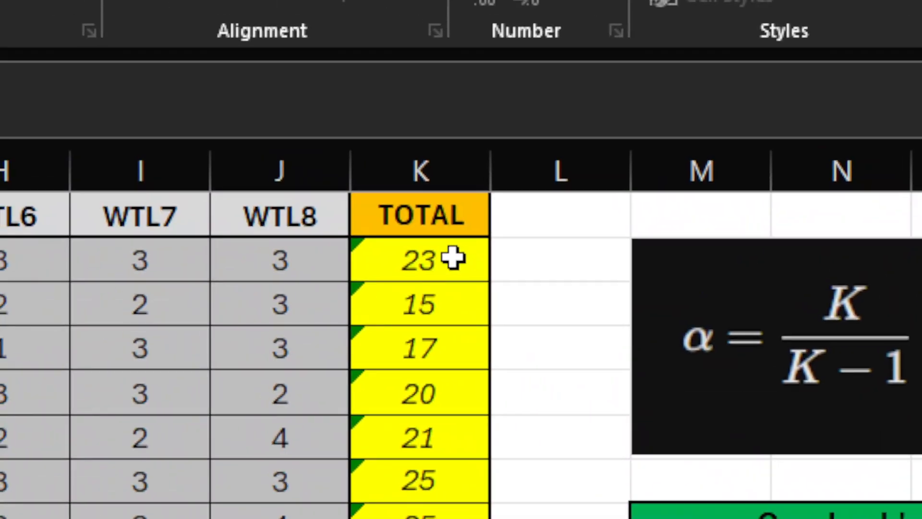
left_click_drag(453, 258, 460, 518)
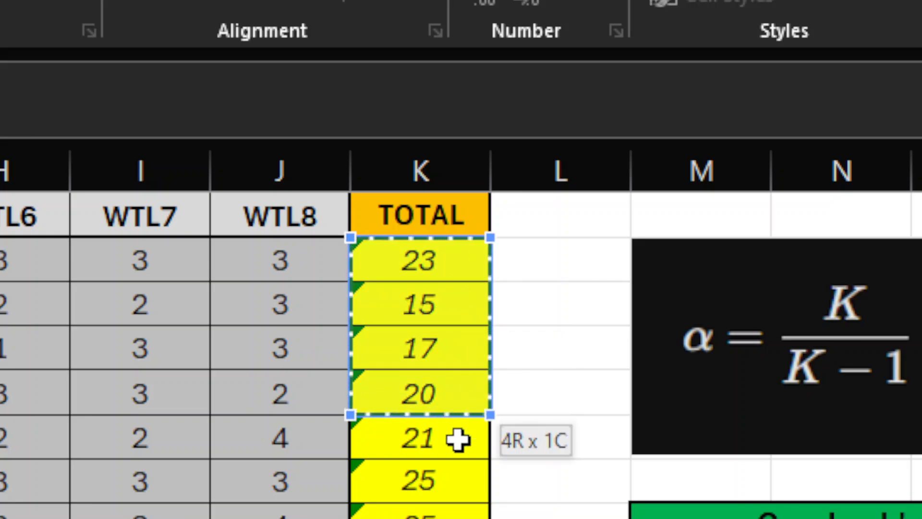
left_click_drag(463, 282, 444, 313)
key("Return")
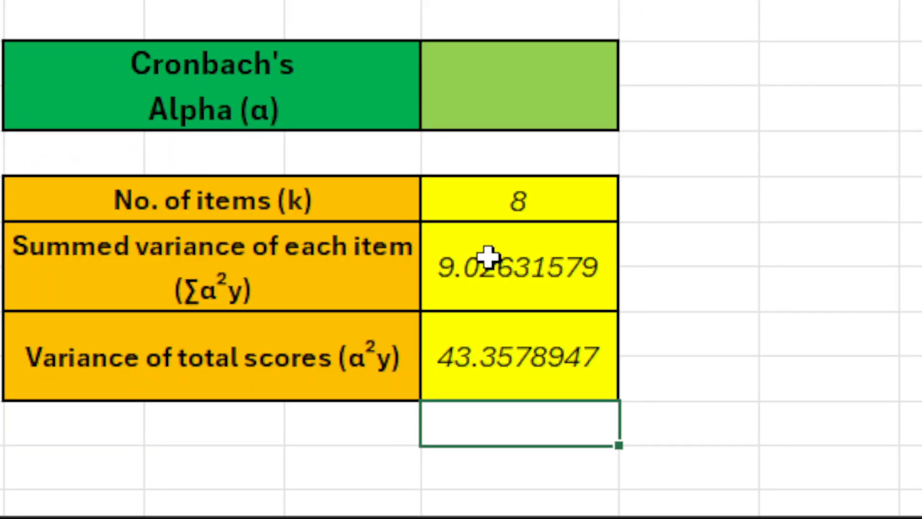
- Review the number of items, summed item variance and variance of total scores against the terms of the Cronbach's alpha formula
left_click(542, 317)
left_click(542, 255)
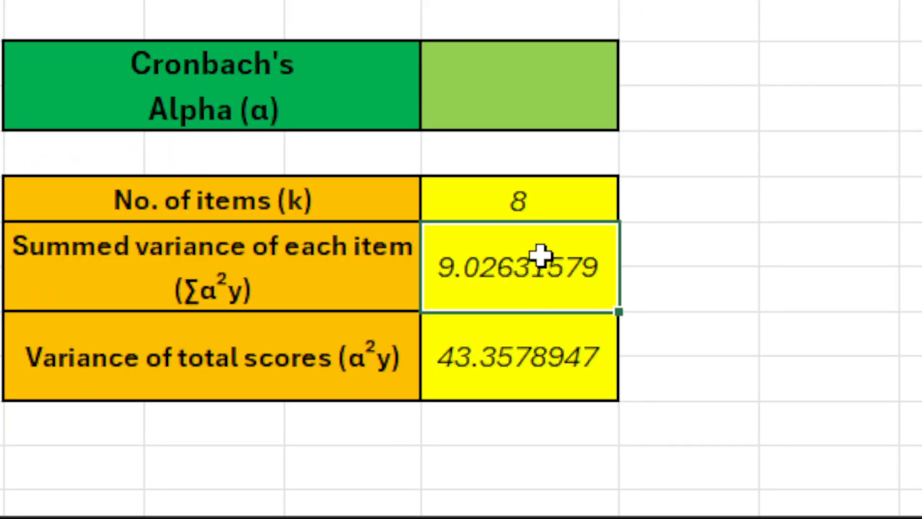
left_click(536, 340)
left_click(525, 269)
left_click(525, 207)
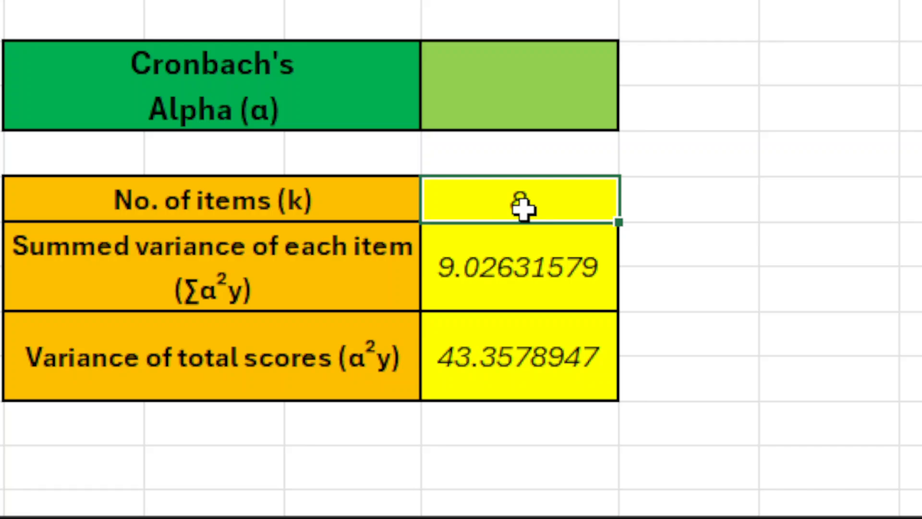
left_click(524, 325)
left_click(522, 257)
left_click(267, 209)
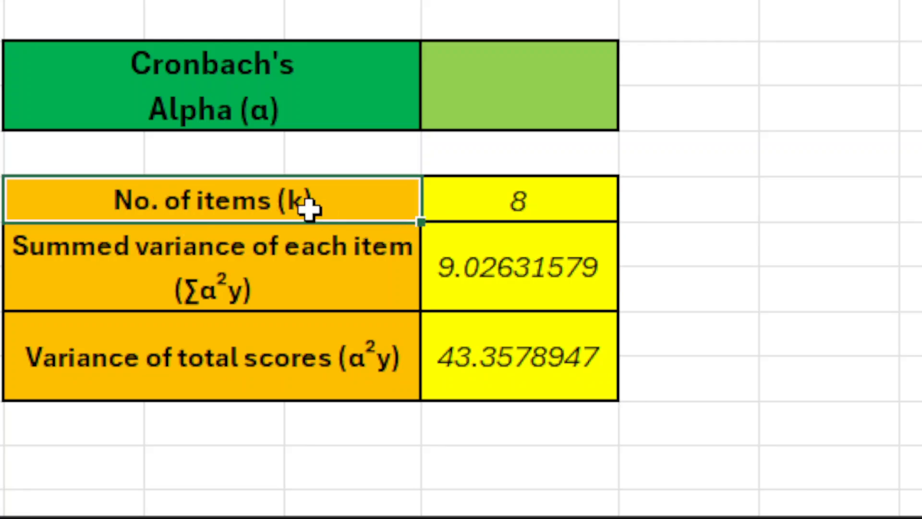
left_click(292, 264)
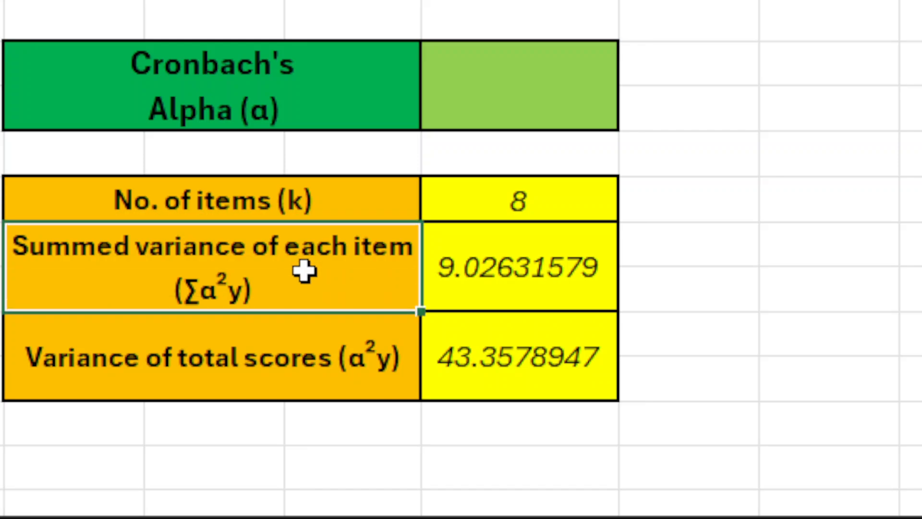
left_click(302, 354)
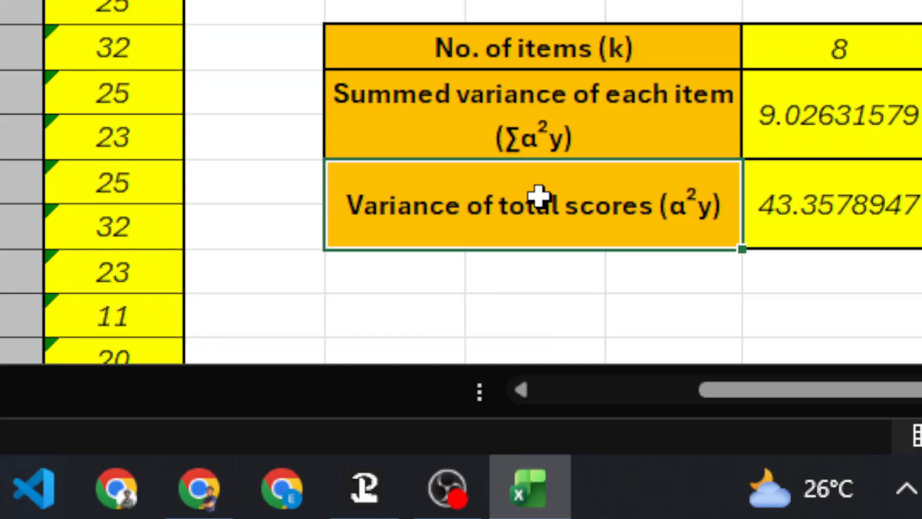
left_click(479, 251)
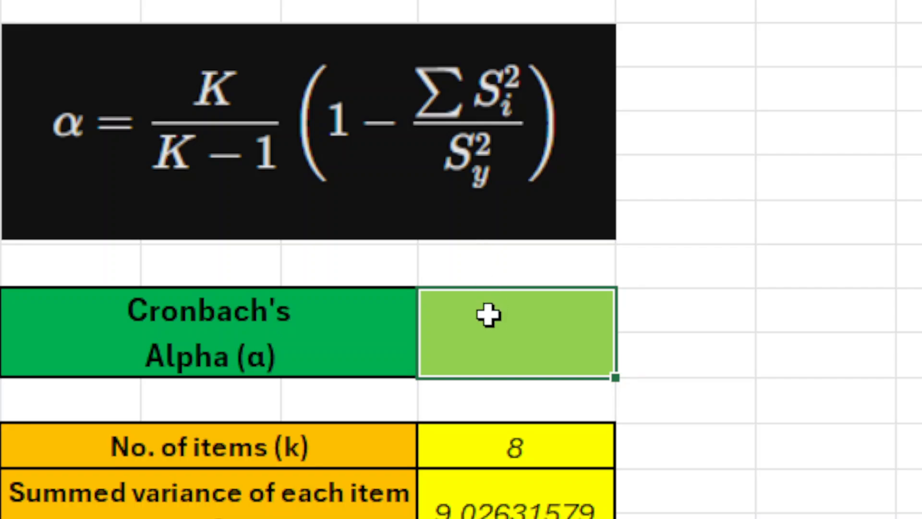
left_click(236, 153)
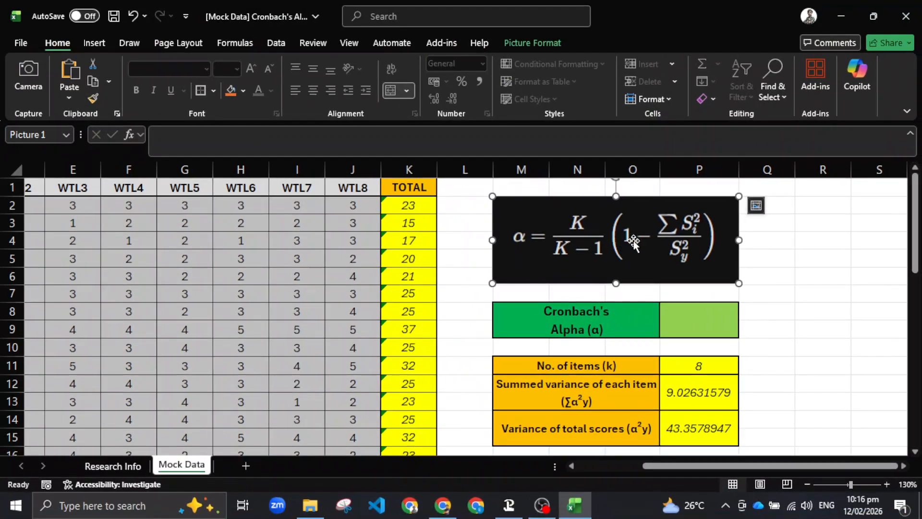
left_click(712, 181)
- Begin the Cronbach's alpha formula in P8 with the K/(K-1) term as =(P11/(P11-1))
left_click(536, 334)
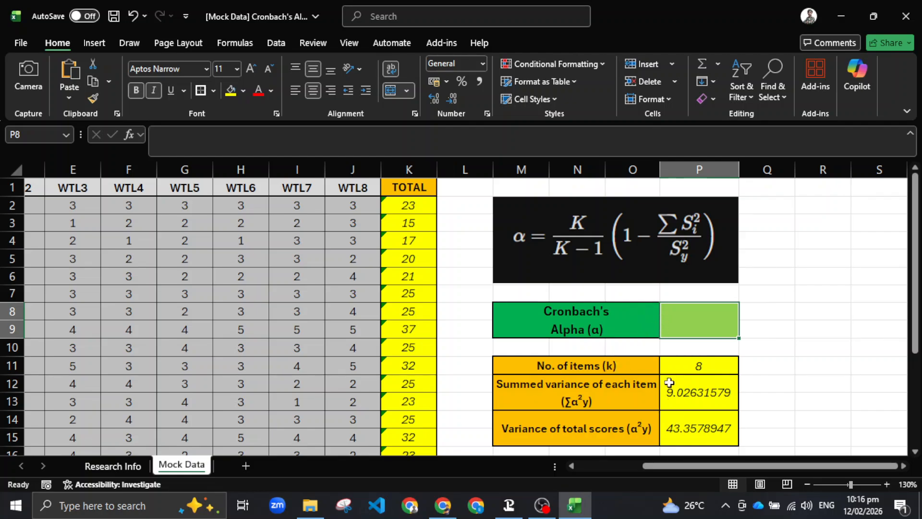
left_click_drag(729, 468, 672, 467)
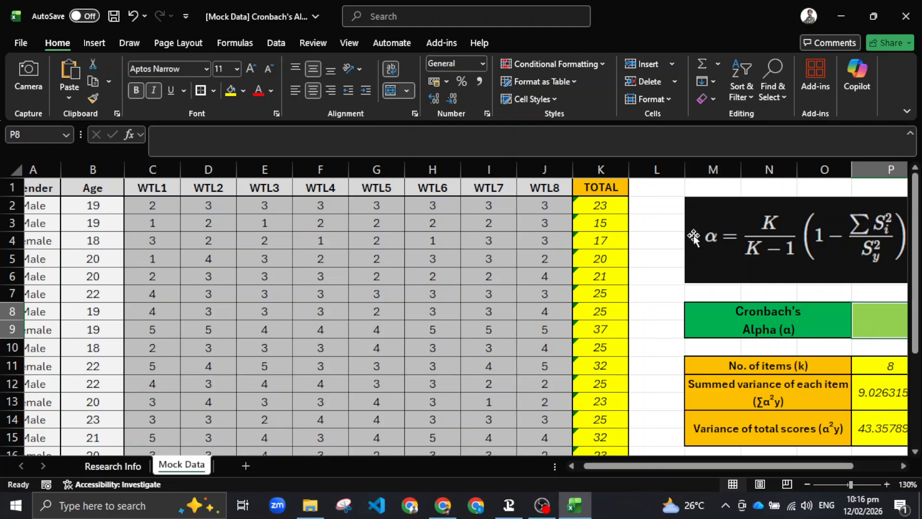
left_click(524, 134)
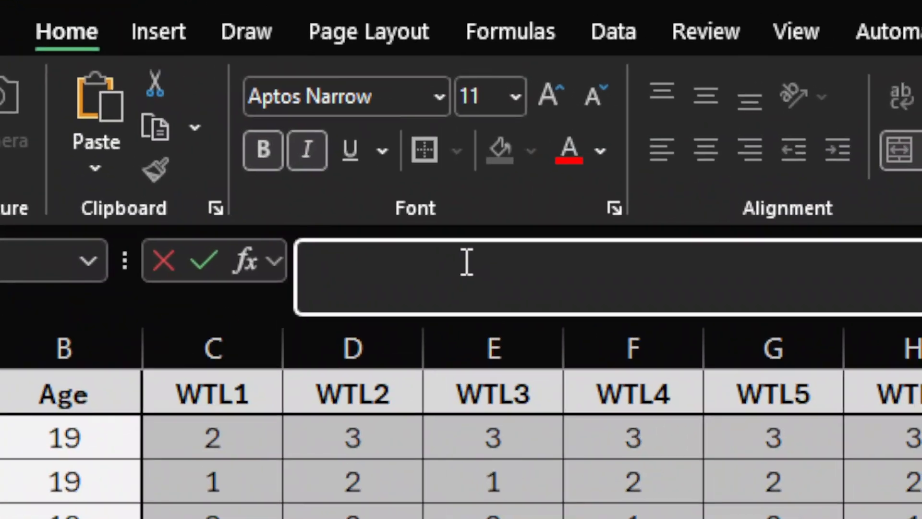
type("=")
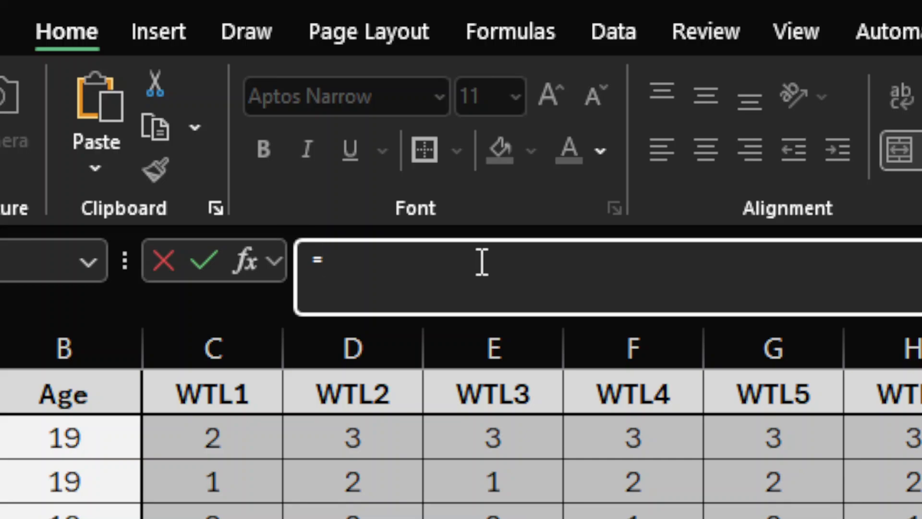
type("(")
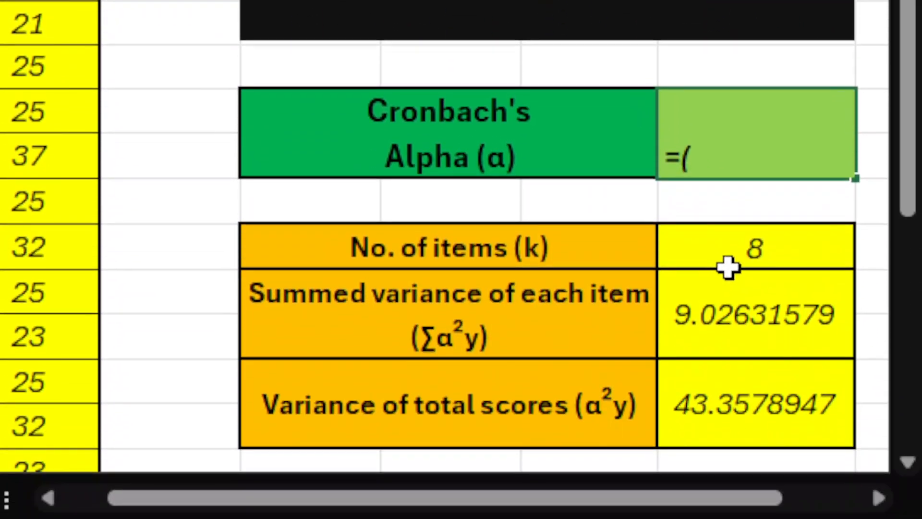
left_click(739, 249)
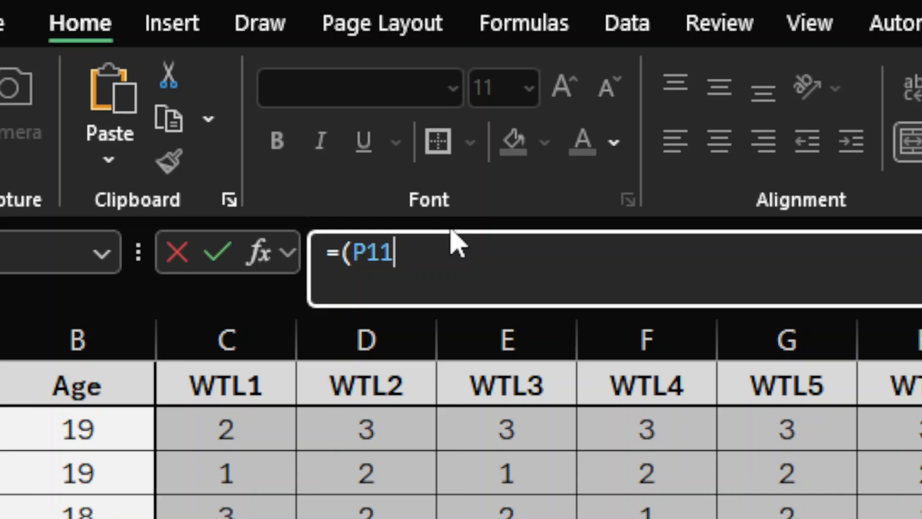
type("/(")
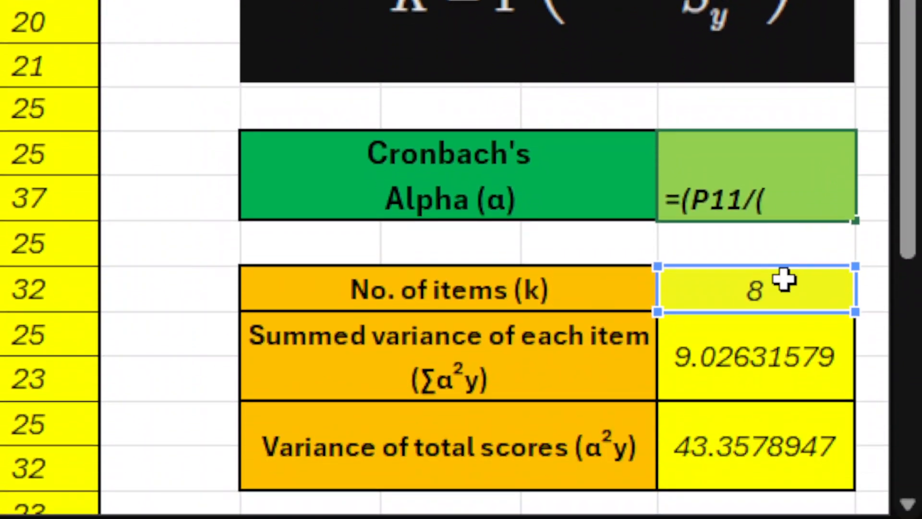
left_click(784, 280)
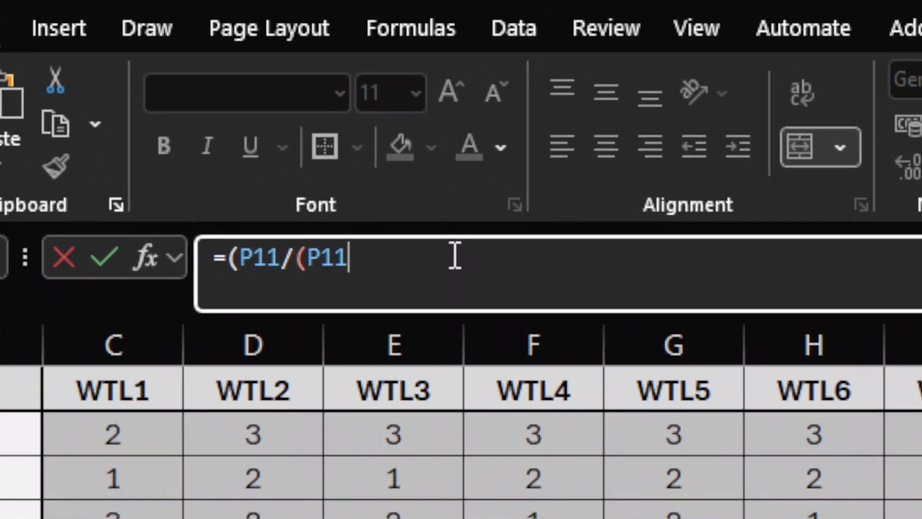
type("-1")
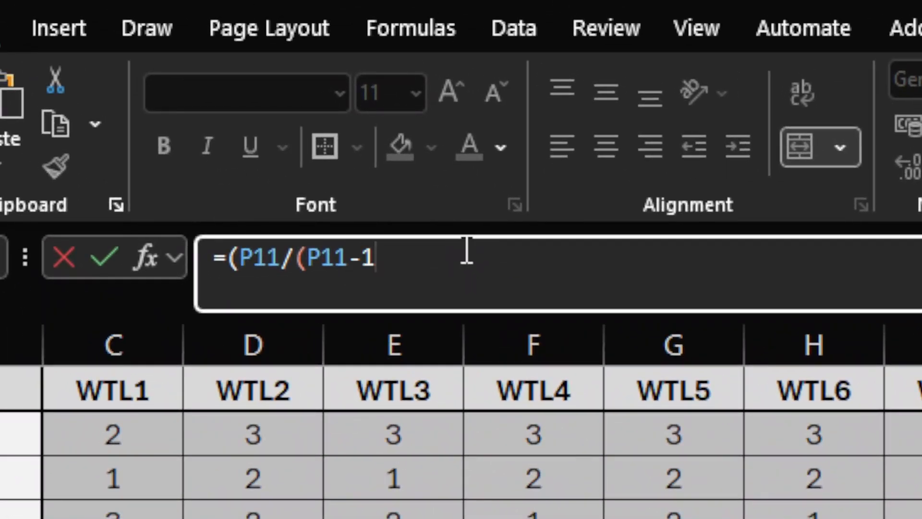
type("))")
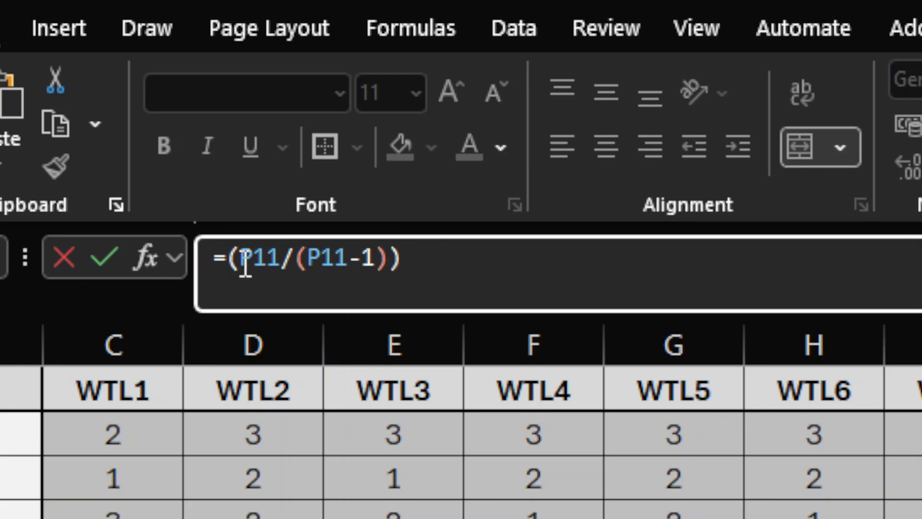
- Extend the Cronbach's alpha formula in P8 with the variance term *((P14-P12)/P14
left_click_drag(240, 257, 390, 255)
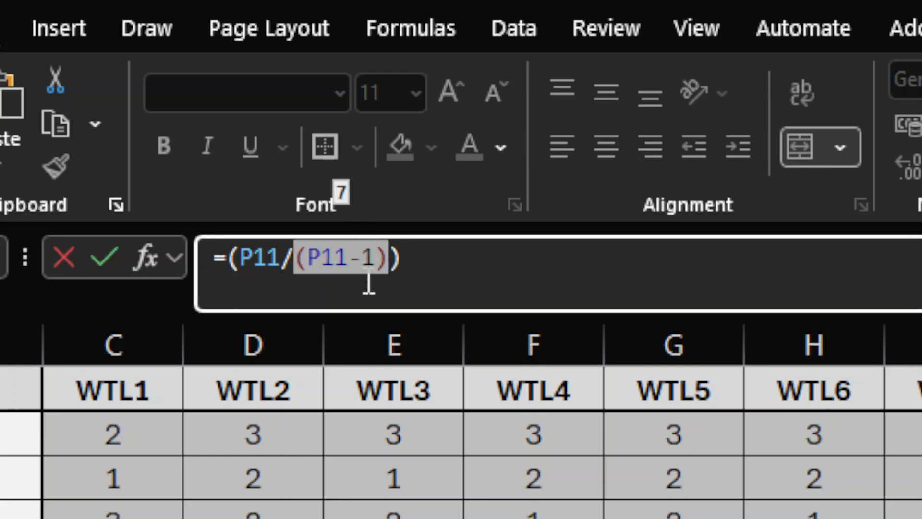
left_click(430, 264)
type("*")
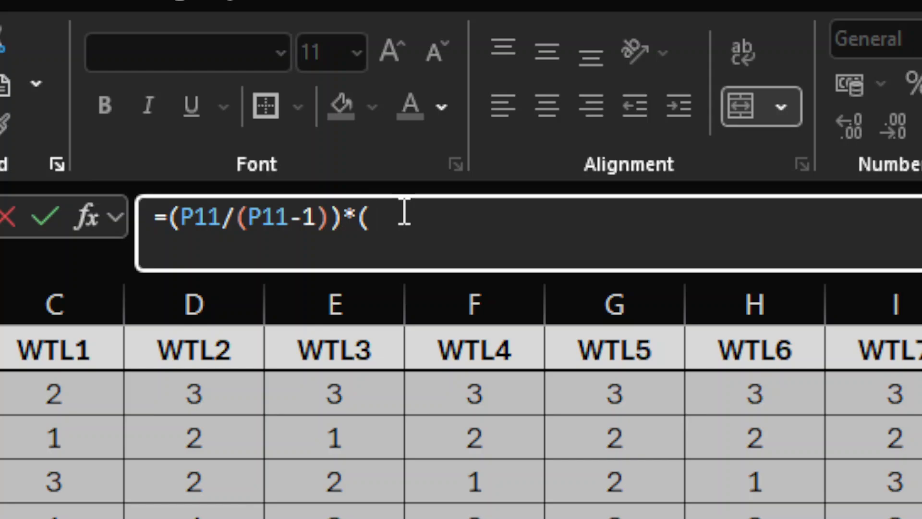
type("(")
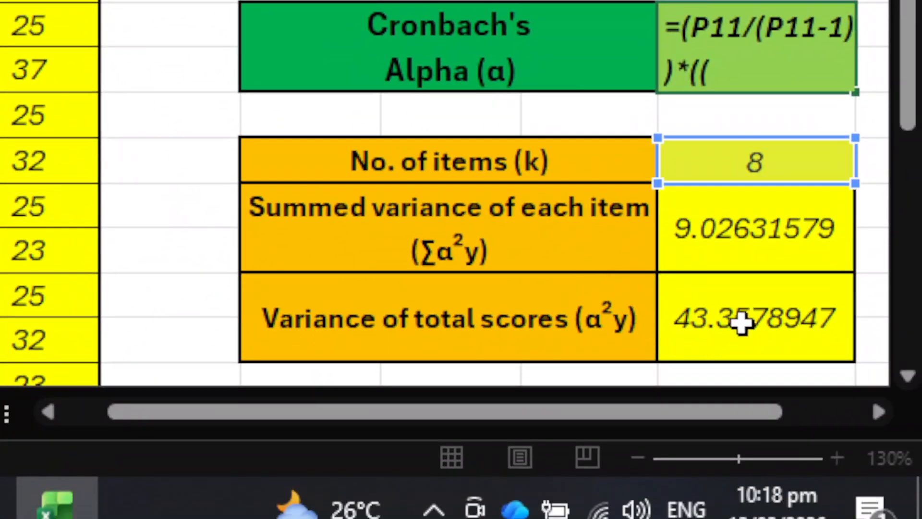
left_click(754, 313)
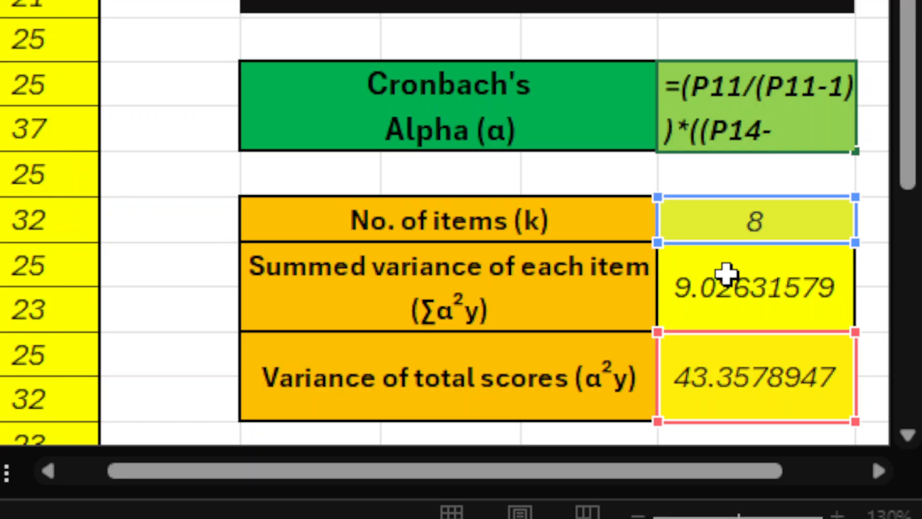
left_click(726, 274)
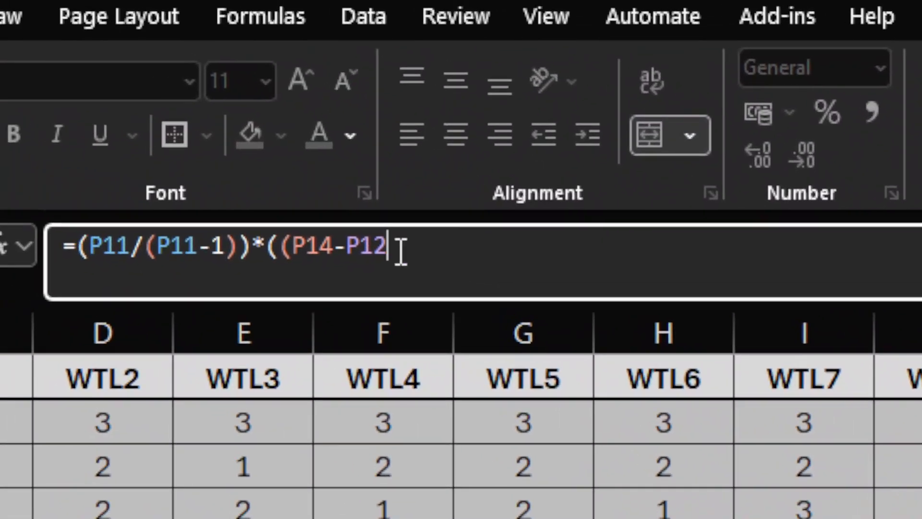
type(")/")
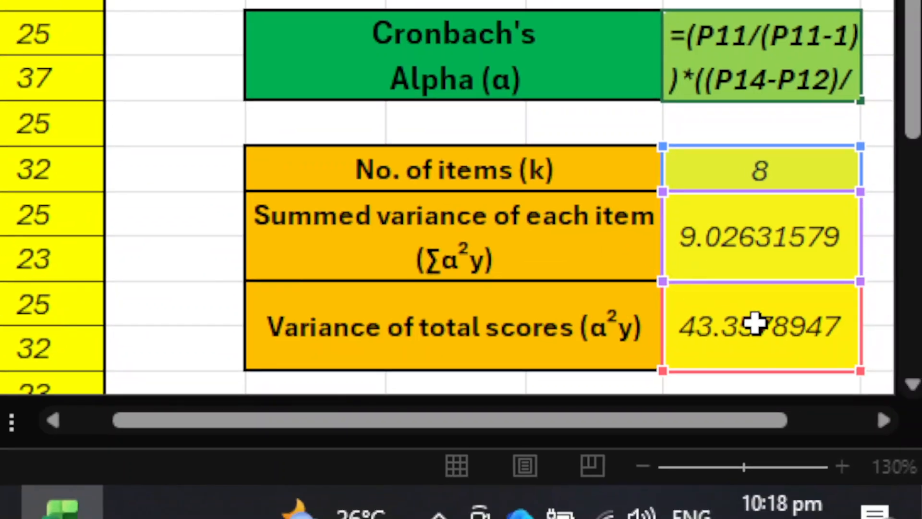
left_click(755, 323)
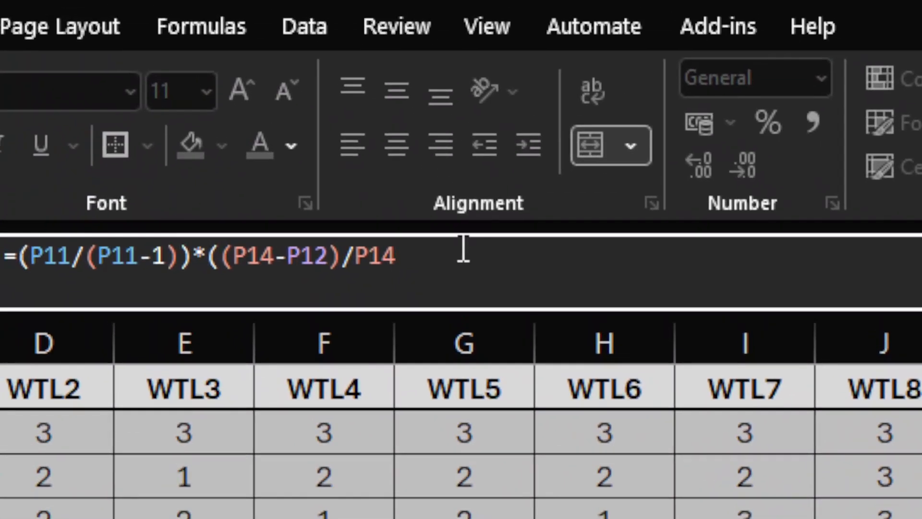
- Decline the suggested correction and complete the P8 formula with its closing parenthesis as =(P11/(P11-1))*((P14-P12)/P14)
key("Return")
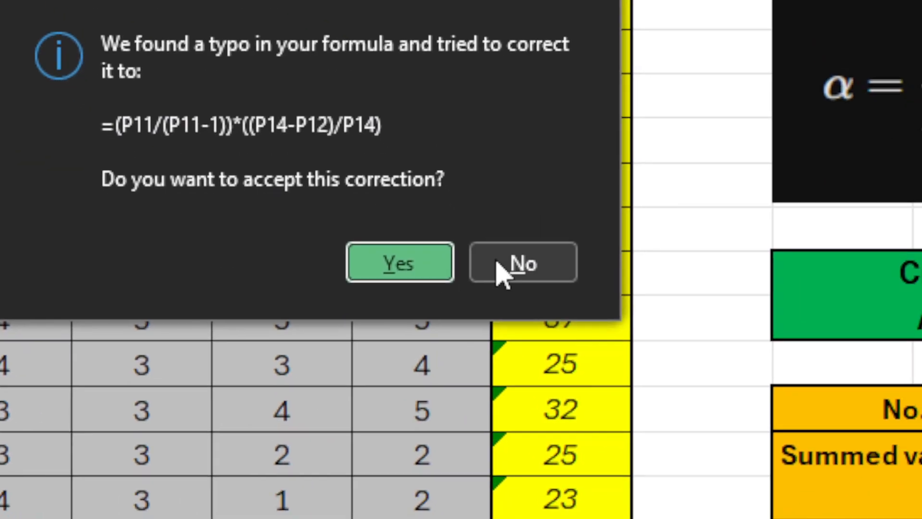
key("n")
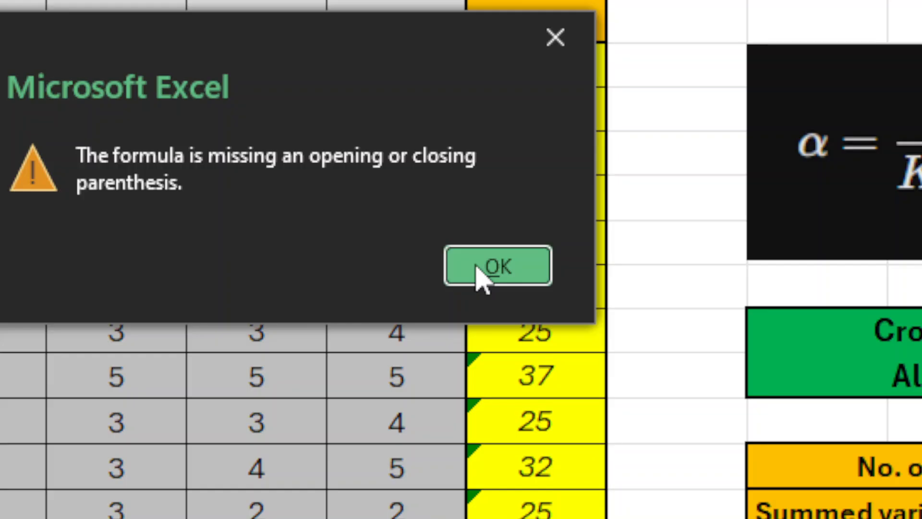
left_click(457, 390)
type("))*((P14-P12)/P14)")
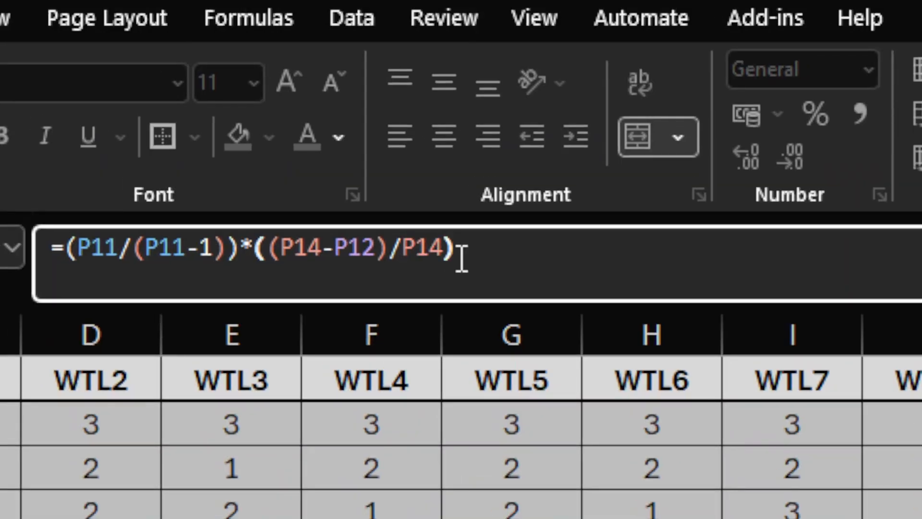
key("Return")
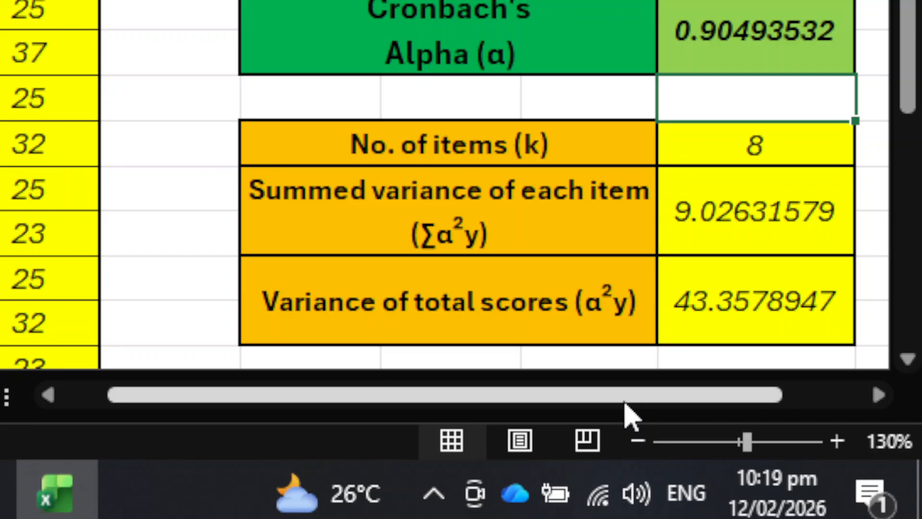
- Examine the computed Cronbach's alpha in P8 together with its label and the alpha formula above it
left_click_drag(625, 399, 717, 396)
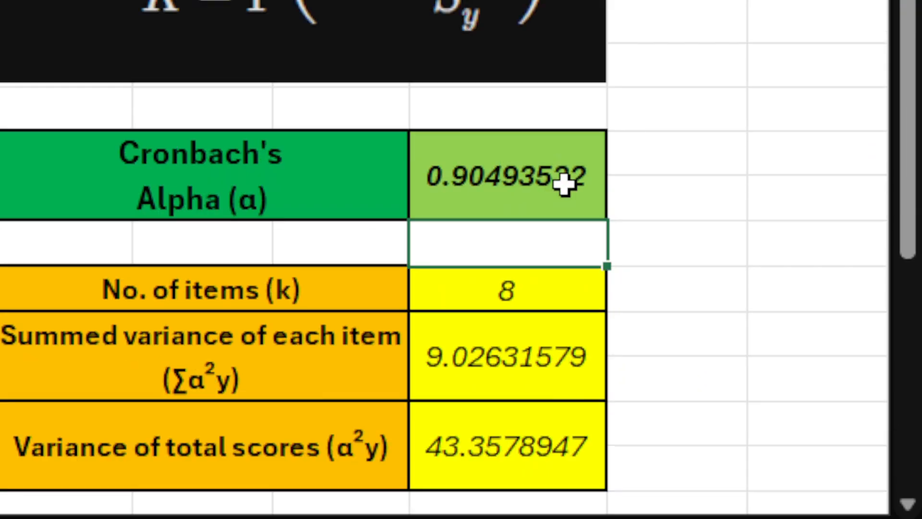
left_click(565, 41)
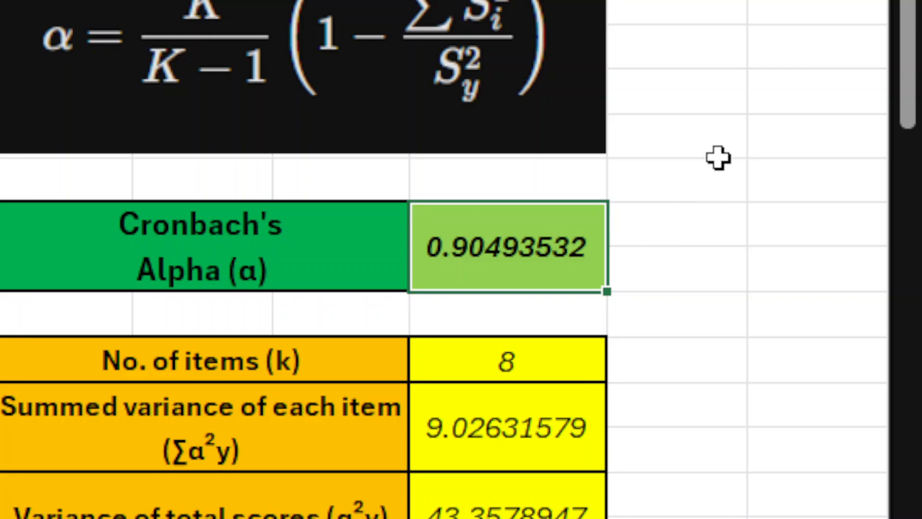
left_click(705, 269)
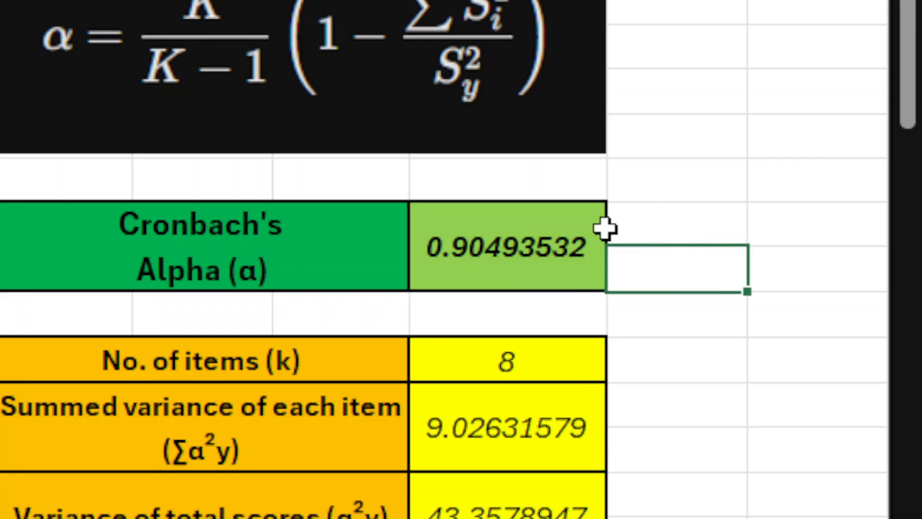
left_click(487, 241)
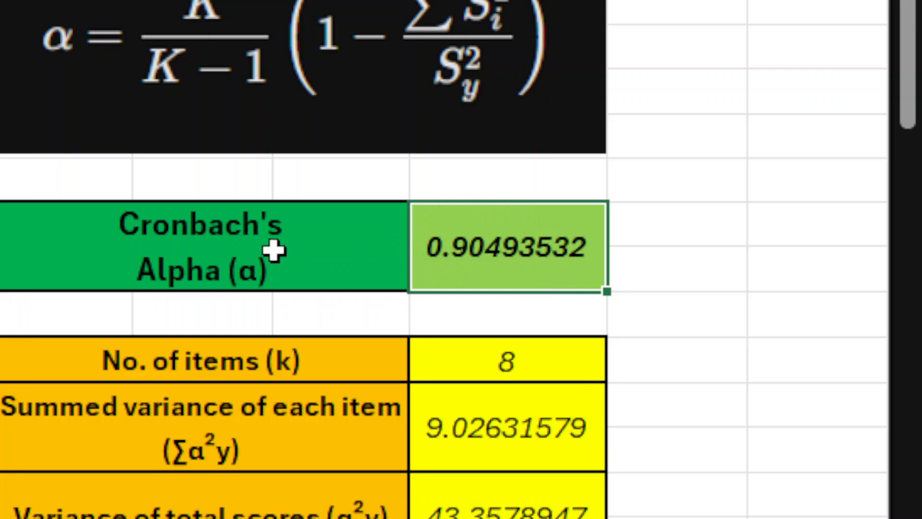
key("Left")
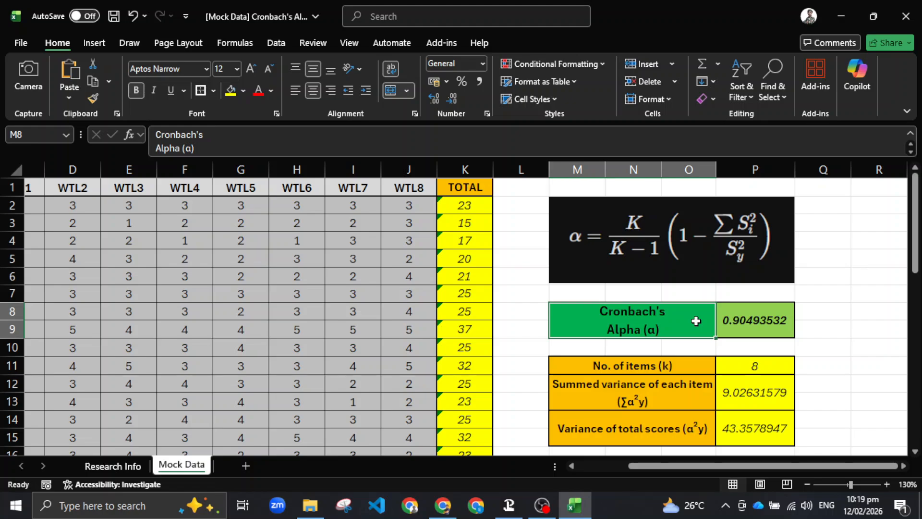
left_click(765, 317)
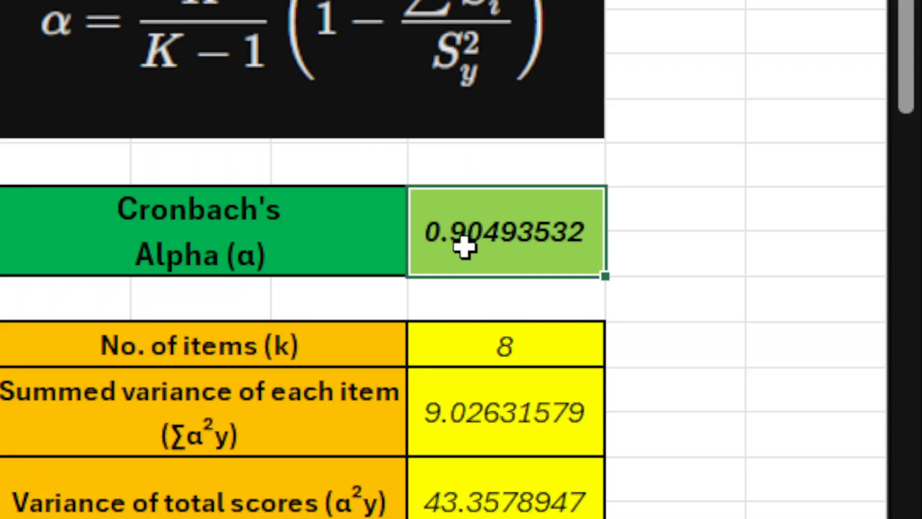
- Enter the alpha rounded to hundredths, 0.90, in Q8 beside the Cronbach's alpha result
left_click(679, 218)
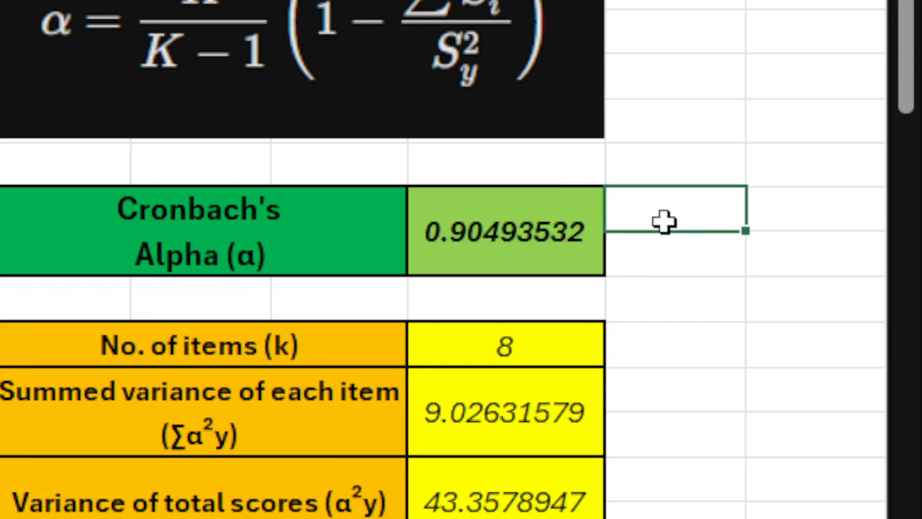
type("0.90")
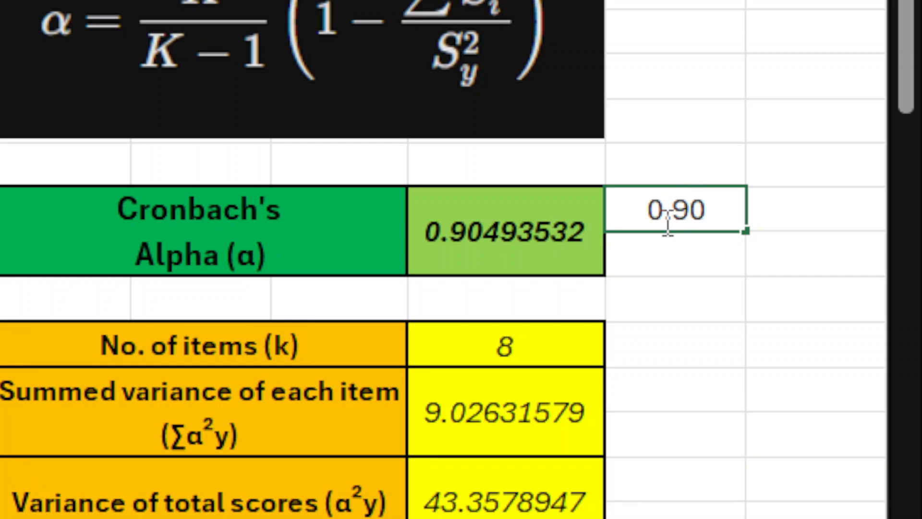
key("Return")
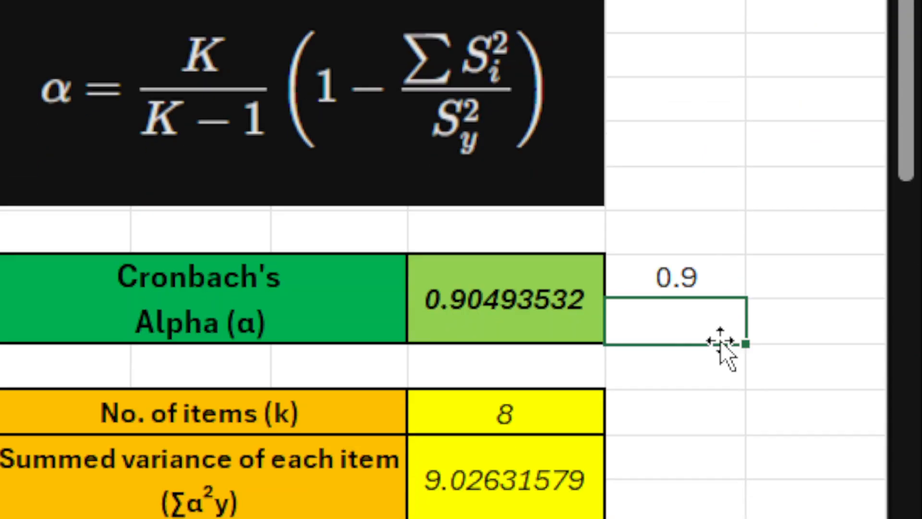
left_click(703, 211)
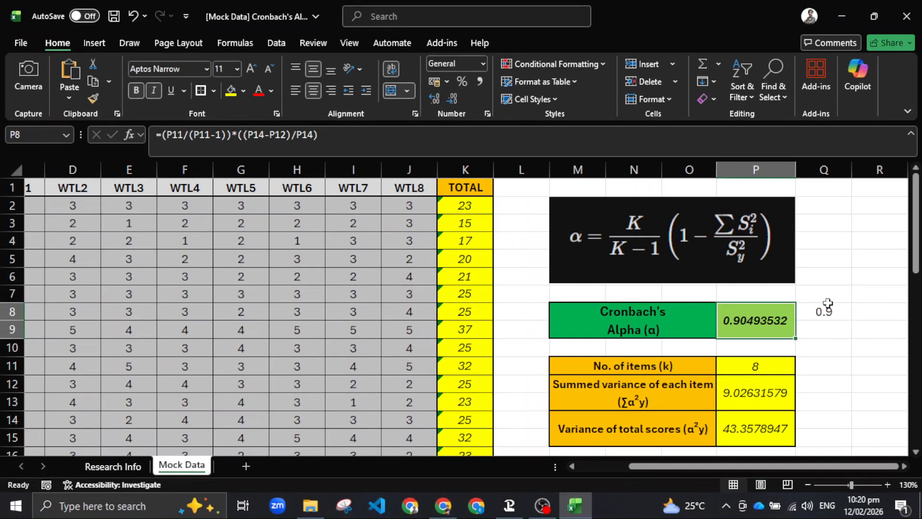
left_click(828, 298)
left_click(832, 316)
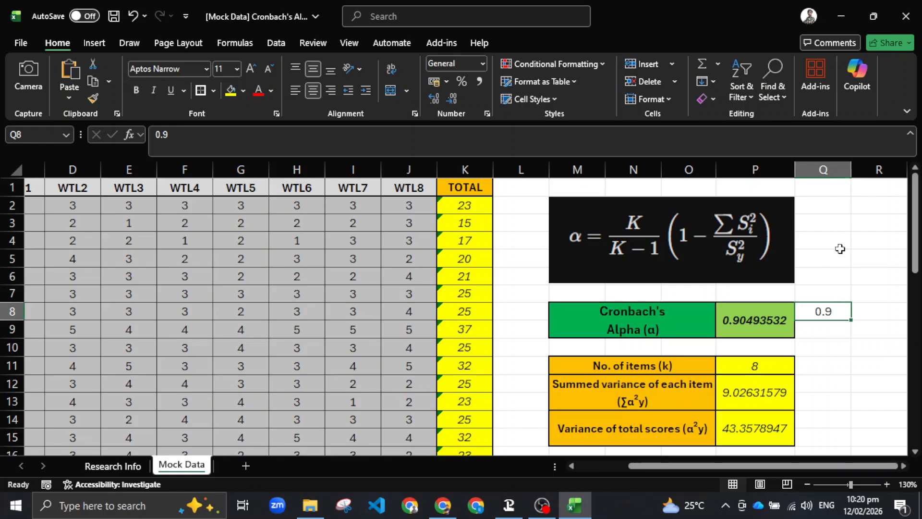
- Enter 0.9 as the Answer Checker's answer in D10 of the Research Info sheet
left_click(125, 465)
scroll(144, 380, "down", 5)
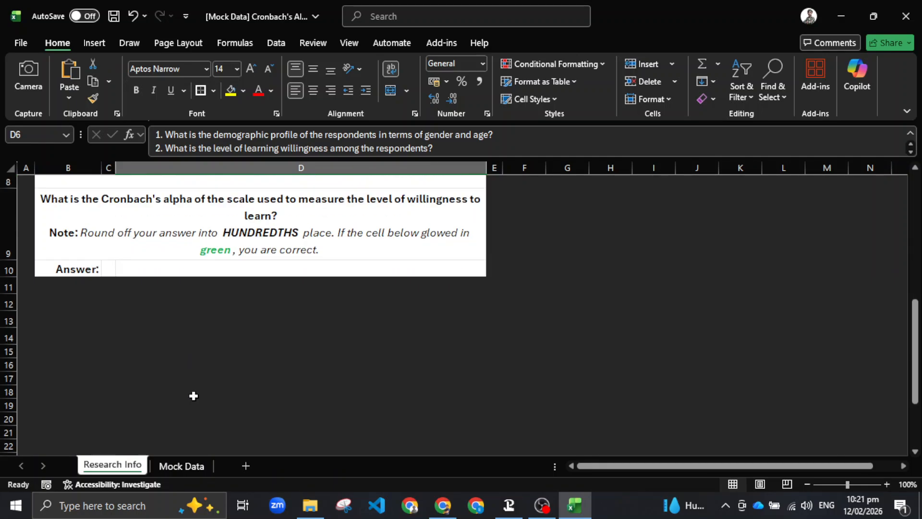
scroll(193, 396, "up", 3)
left_click(275, 387)
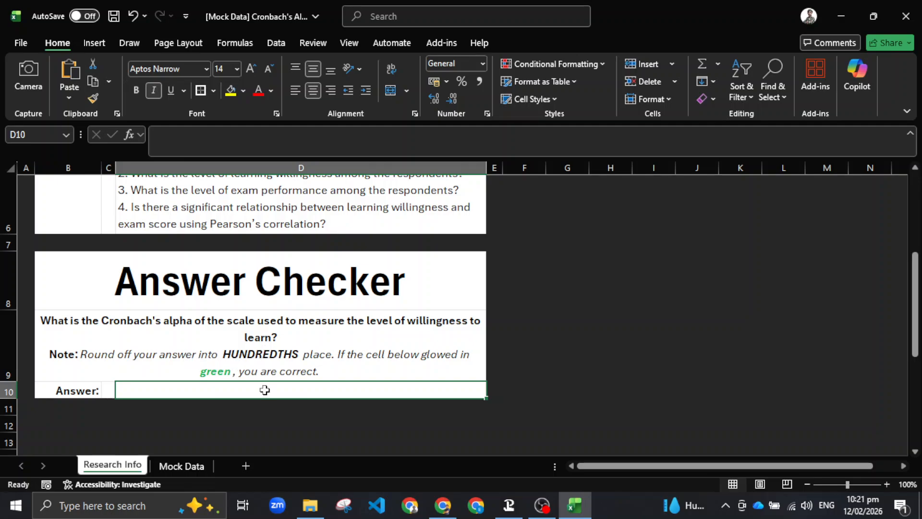
type("0.")
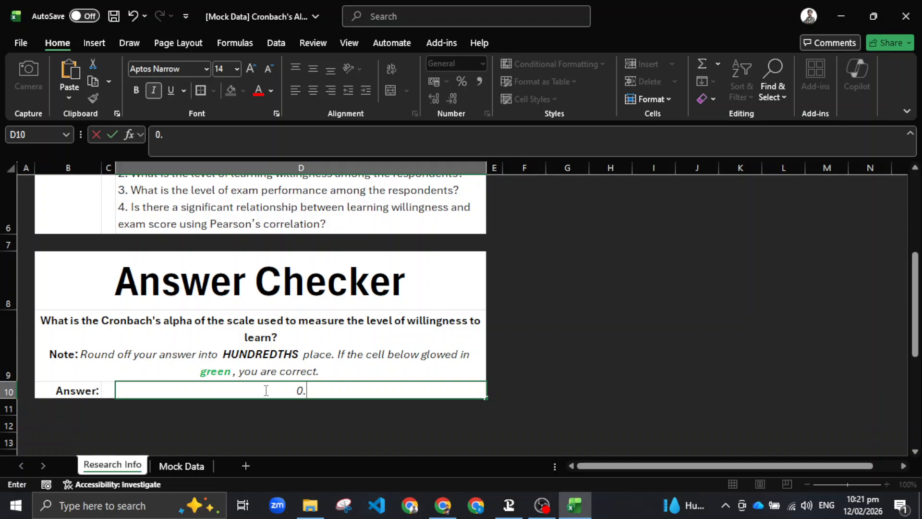
type("9")
left_click(343, 394)
key("Return")
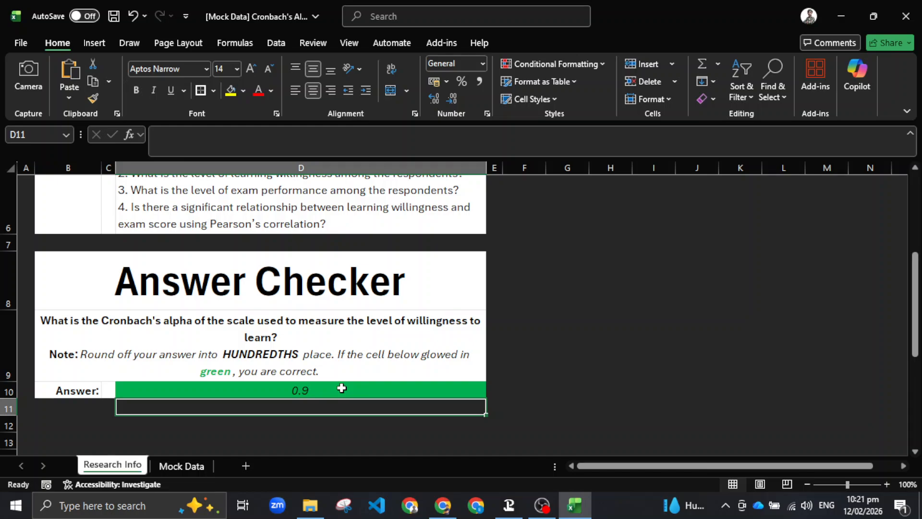
left_click(342, 388)
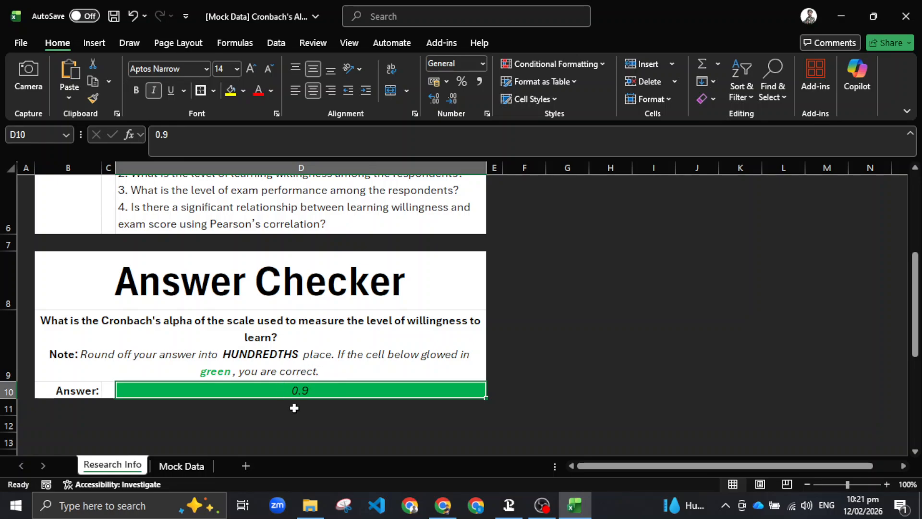
- Examine the internal consistency ranges and interpretations in the Cronbach's alpha table below the item variances on the Mock Data sheet
left_click(197, 469)
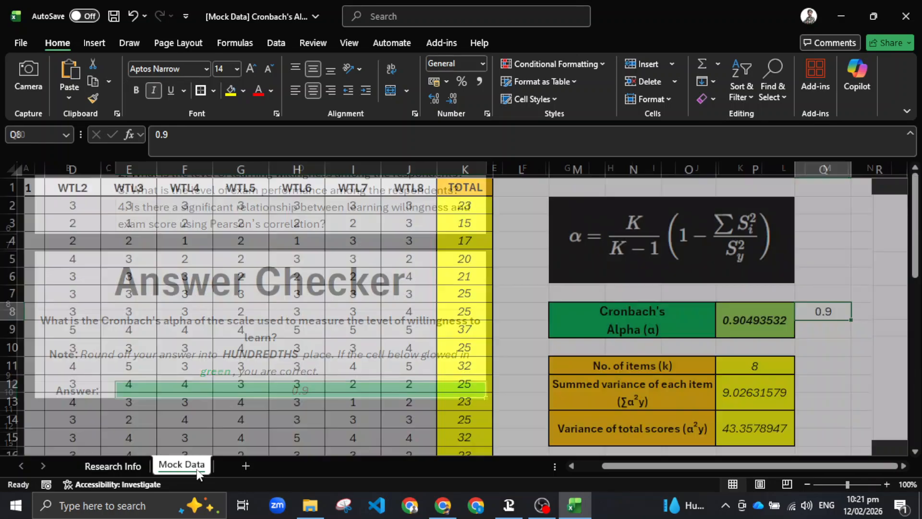
scroll(383, 310, "down", 7)
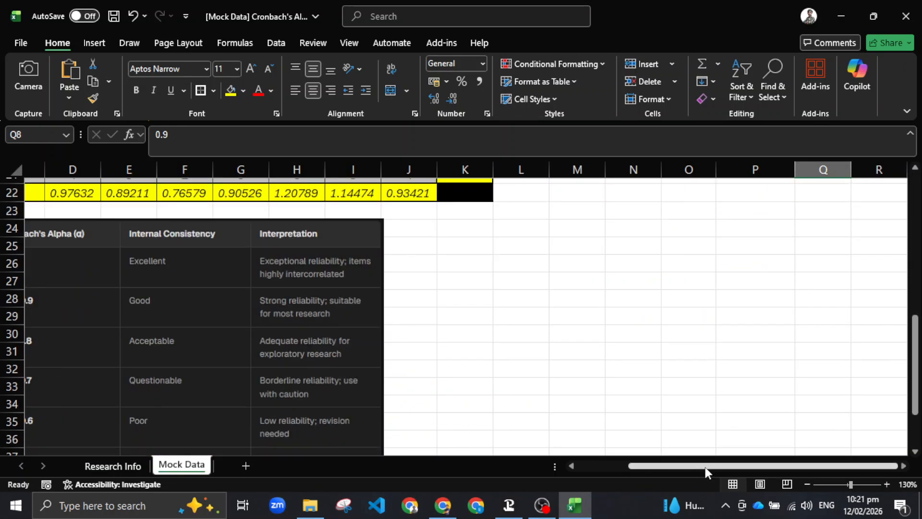
left_click_drag(706, 472, 654, 469)
scroll(157, 197, "down", 2)
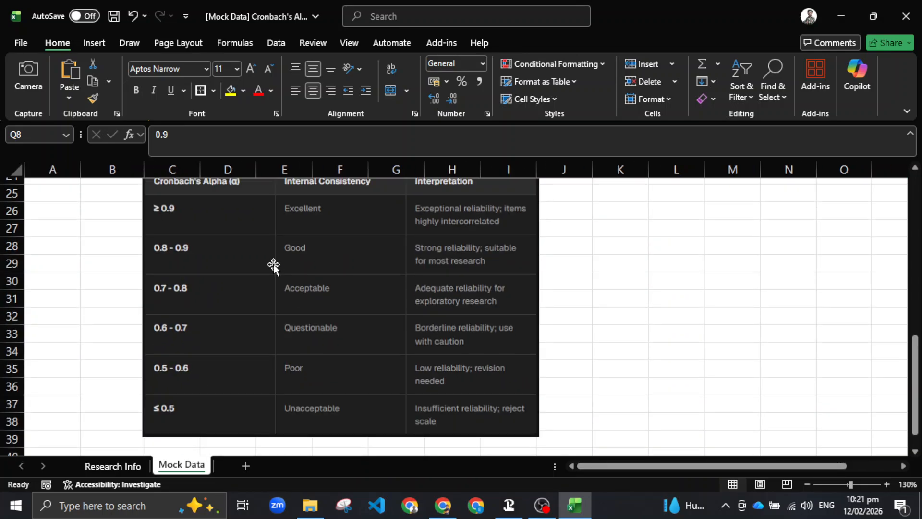
scroll(273, 265, "up", 1)
scroll(274, 265, "down", 1)
scroll(397, 264, "up", 2)
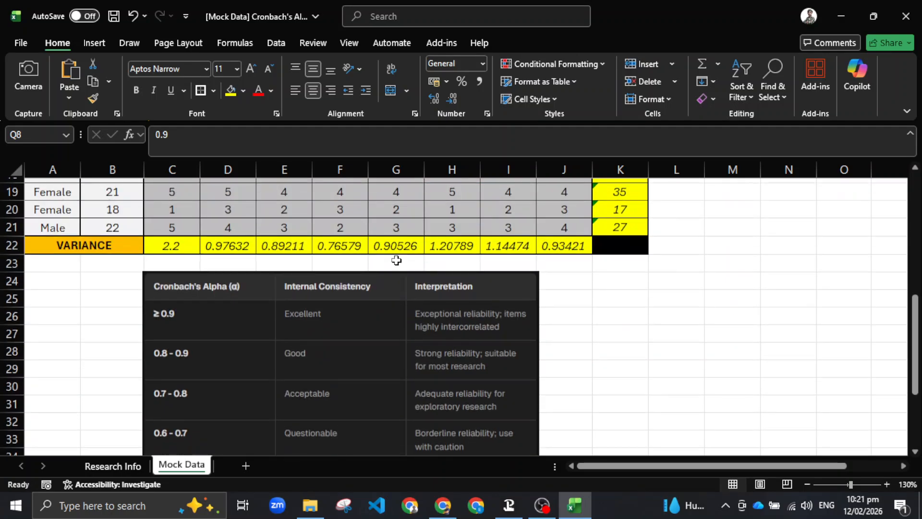
scroll(390, 263, "down", 1)
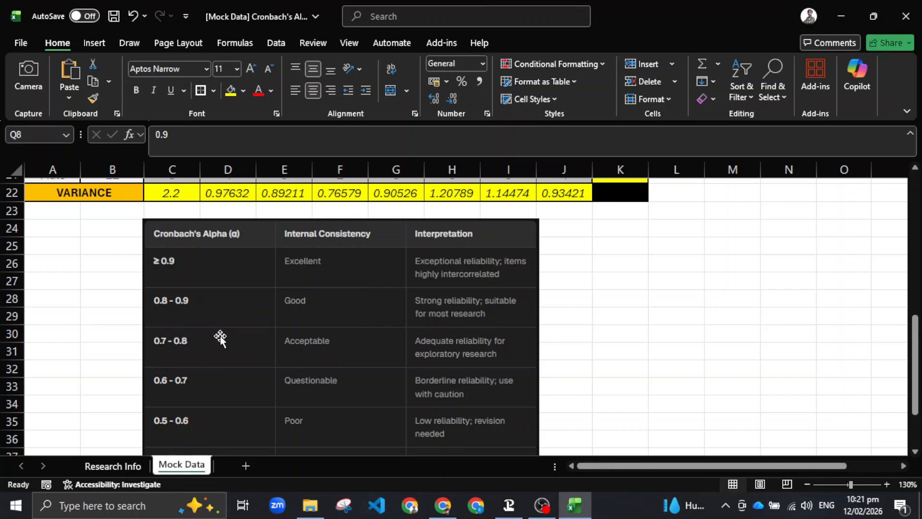
scroll(220, 338, "down", 1)
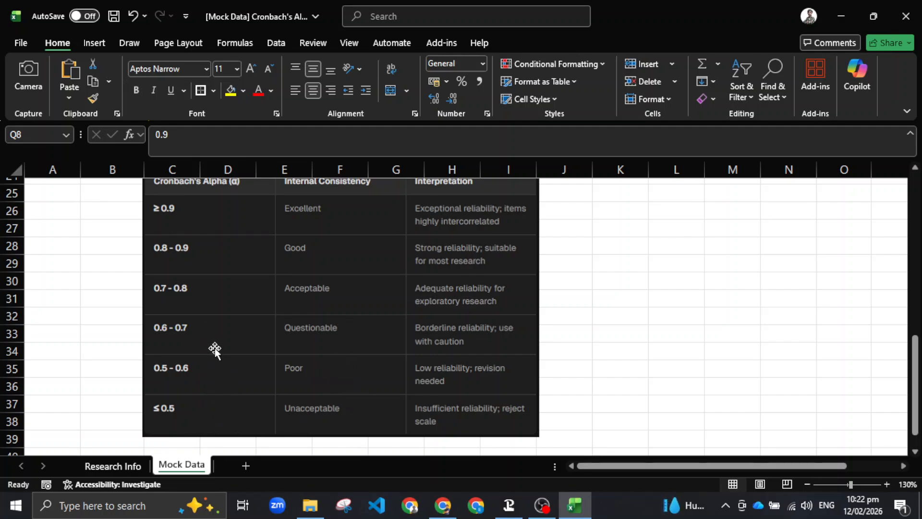
scroll(225, 325, "up", 1)
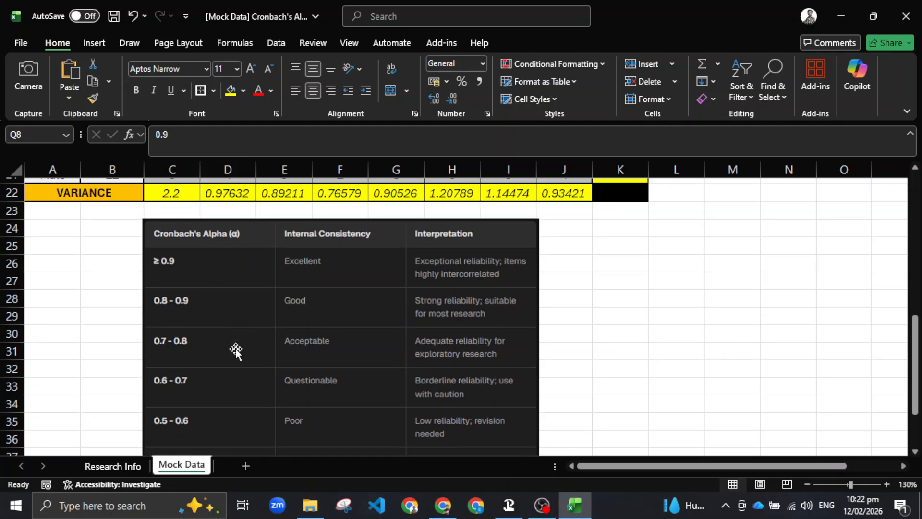
scroll(312, 384, "down", 1)
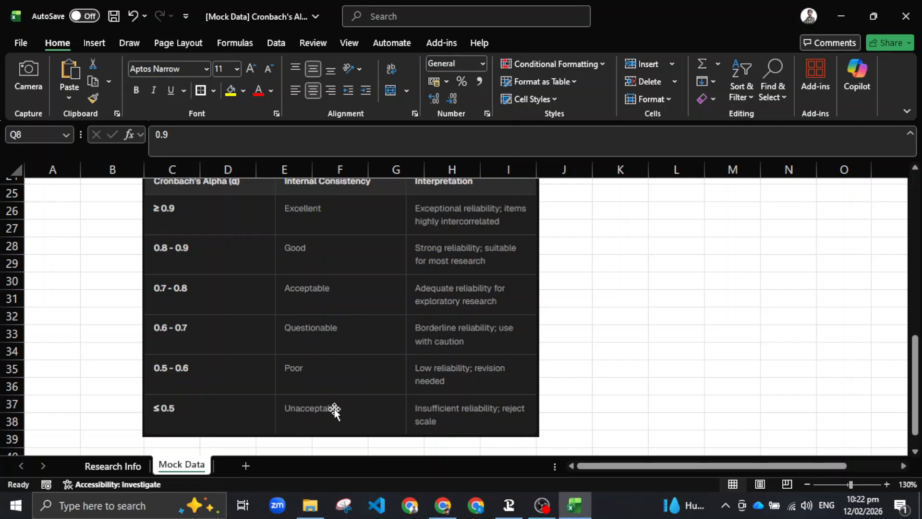
- Compare the Cronbach's alpha in P8 and its rounded value in Q8 with the internal consistency table below the item variances
scroll(334, 410, "up", 1)
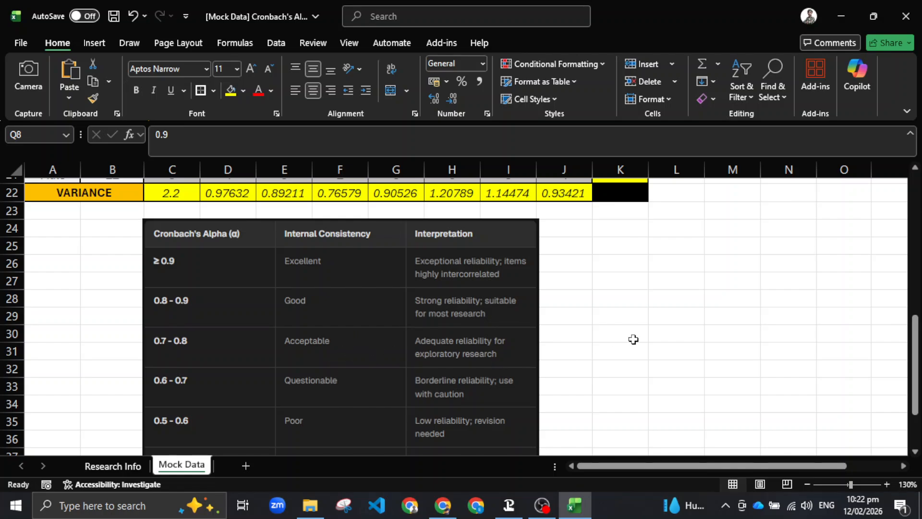
scroll(692, 329, "up", 7)
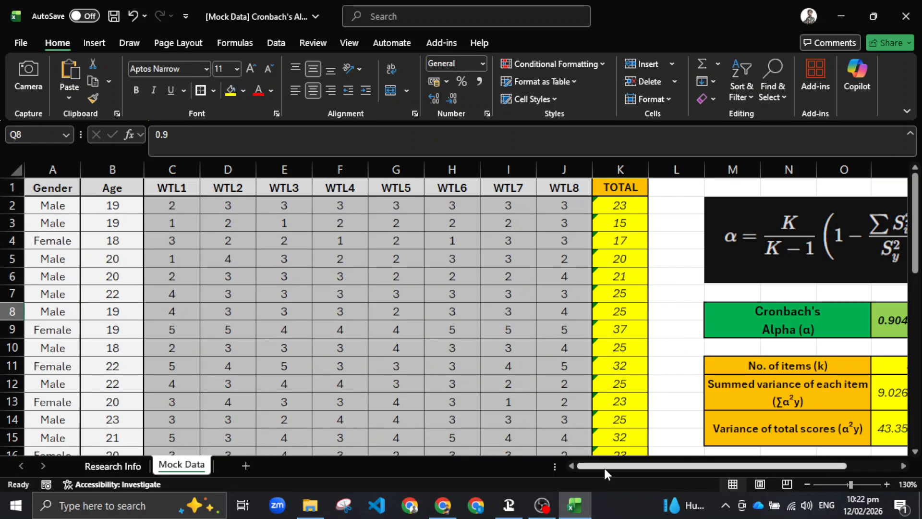
left_click_drag(651, 465, 703, 465)
left_click(820, 382)
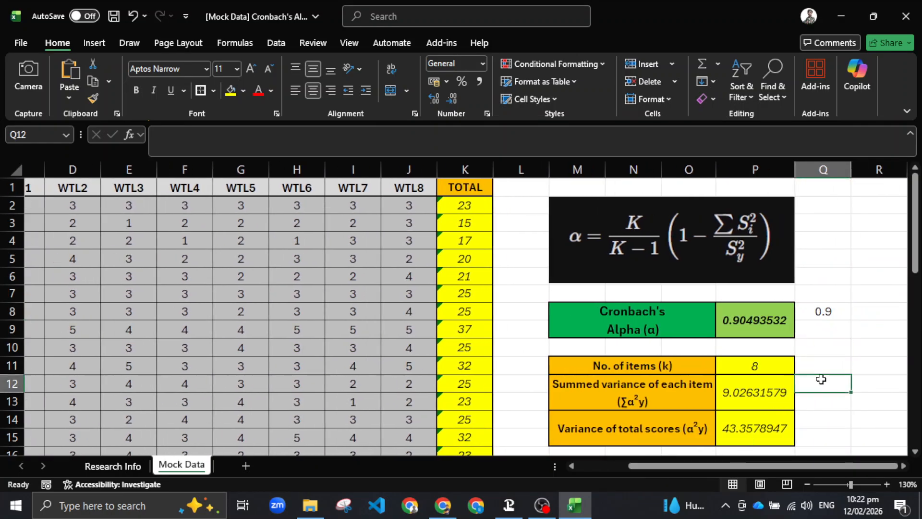
scroll(820, 381, "down", 1)
scroll(820, 373, "up", 1)
scroll(819, 367, "down", 6)
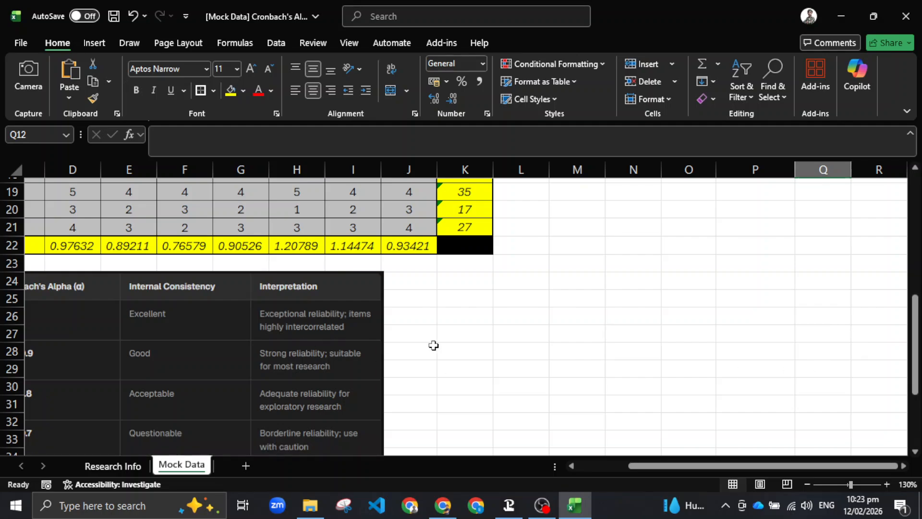
scroll(622, 370, "up", 6)
left_click(752, 324)
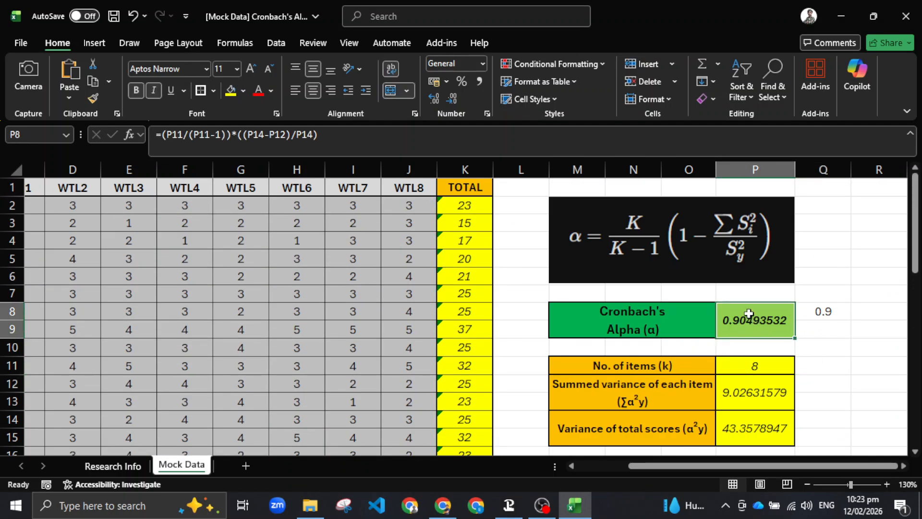
left_click(752, 348)
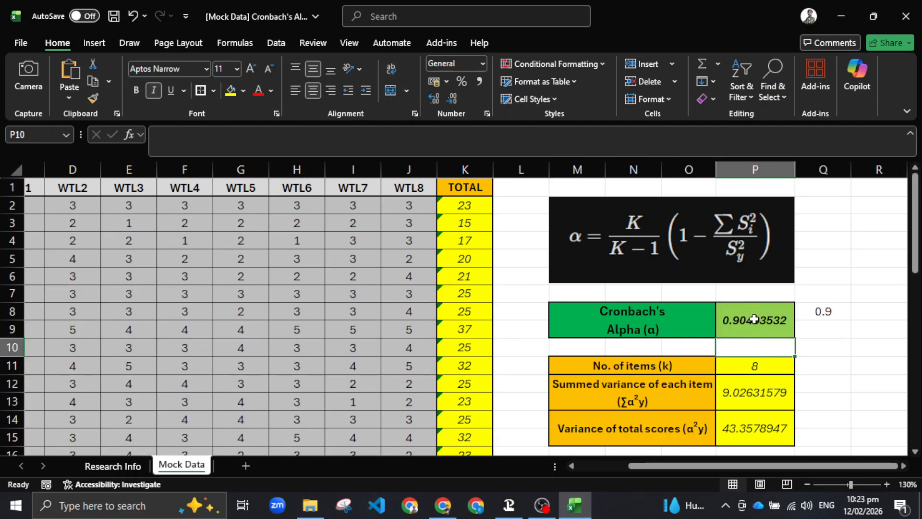
left_click(825, 311)
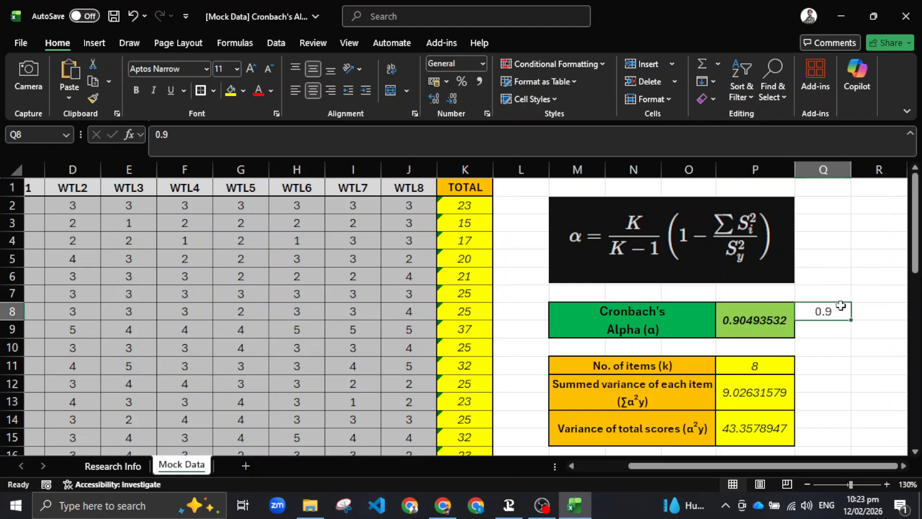
scroll(846, 348, "down", 3)
scroll(813, 354, "up", 3)
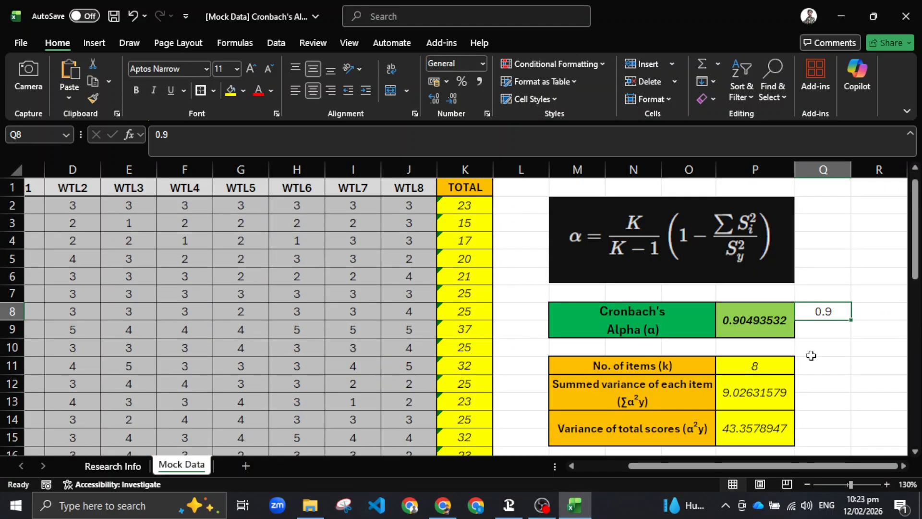
- Enter 20 in Q9, directly below the rounded alpha value
left_click(832, 327)
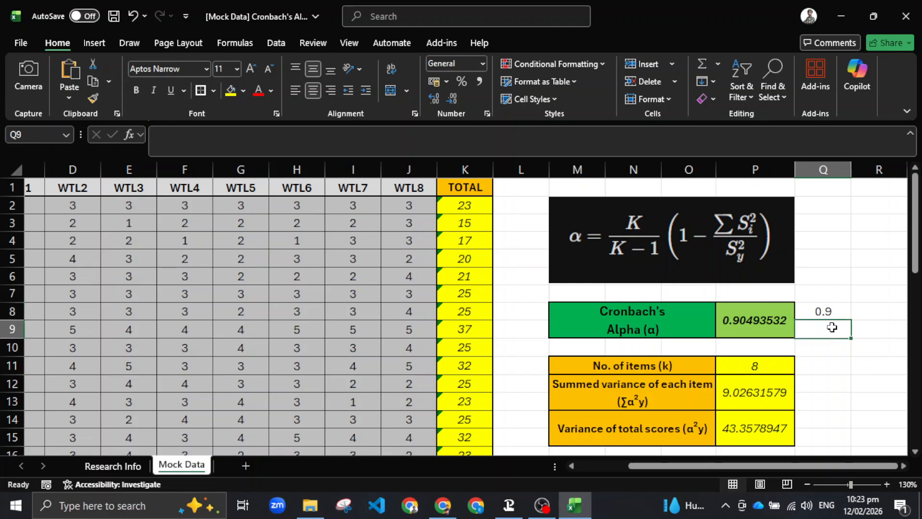
type("20")
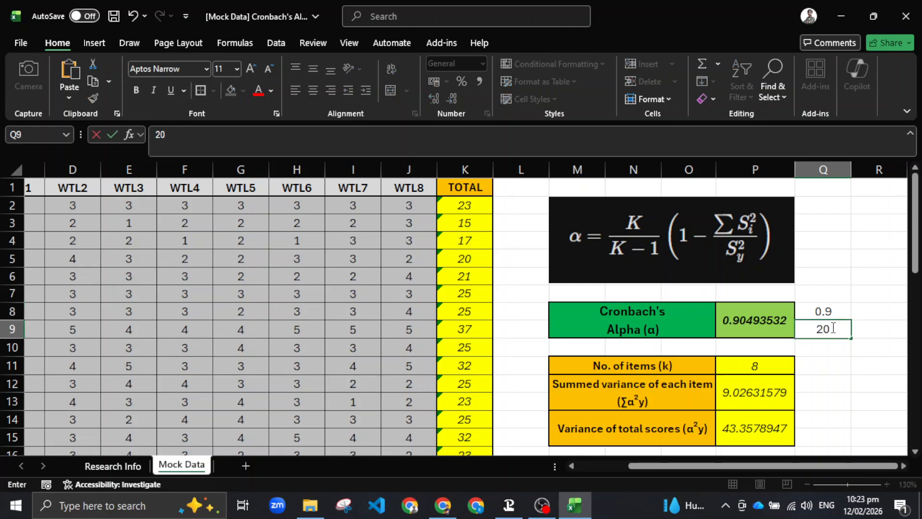
left_click(838, 307)
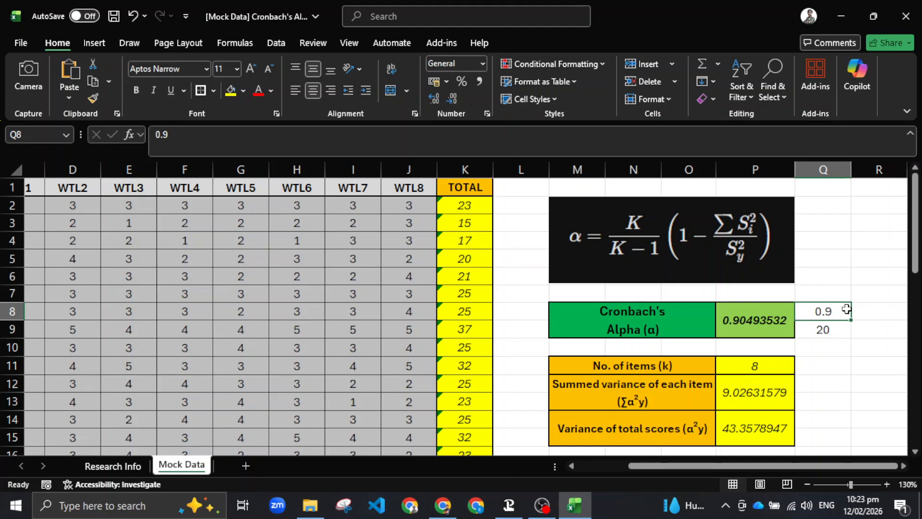
- Review the values in Q8 and Q9, then check them against the Cronbach's alpha interpretation table
left_click(832, 330)
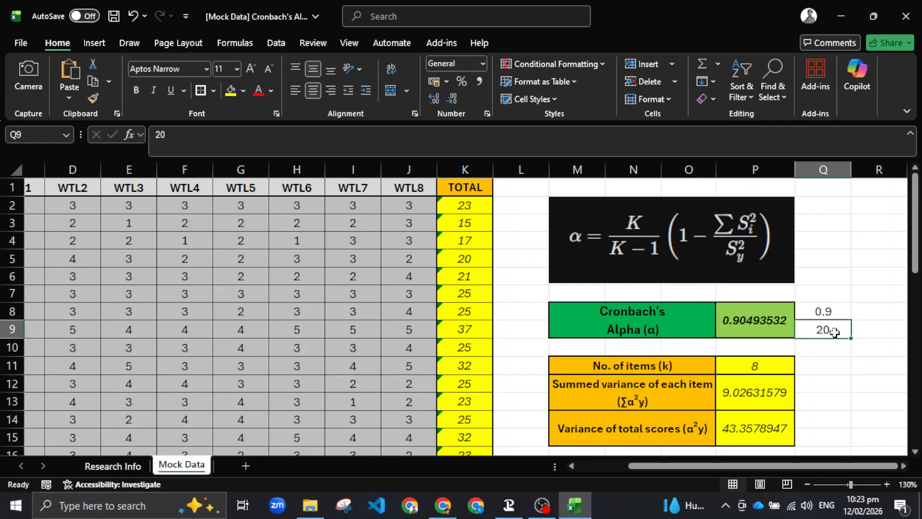
scroll(791, 338, "down", 1)
left_click(822, 257)
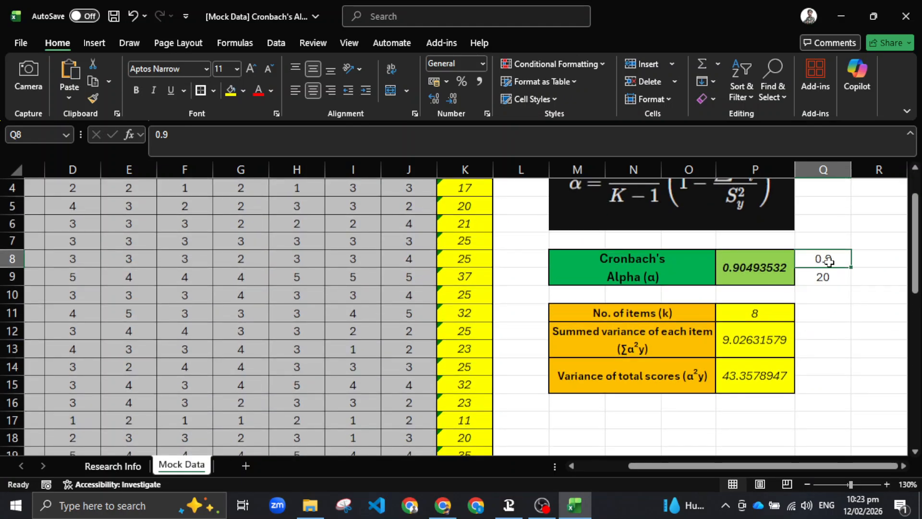
left_click_drag(807, 466, 755, 466)
scroll(367, 325, "down", 5)
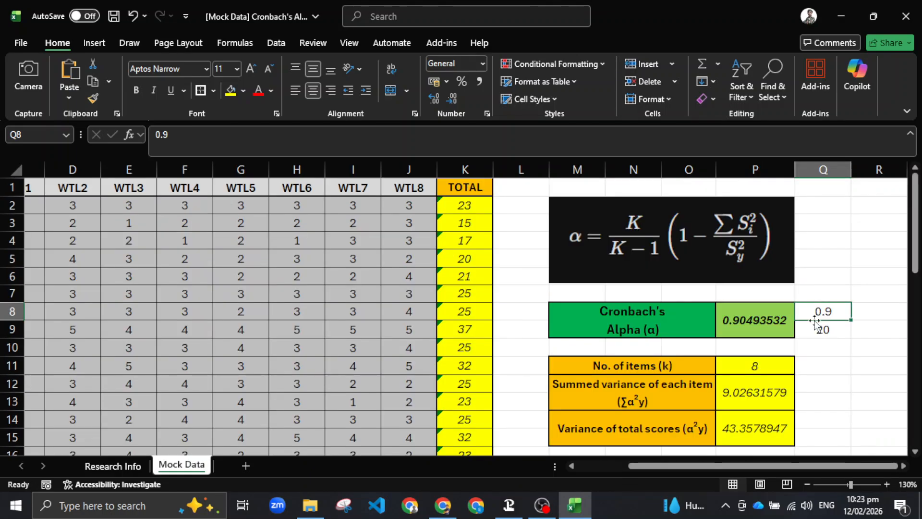
- Clear the rounded alpha and the number below it from Q8:Q9 beside the Cronbach's alpha result
left_click(823, 342)
left_click(828, 315)
left_click_drag(828, 315, 841, 329)
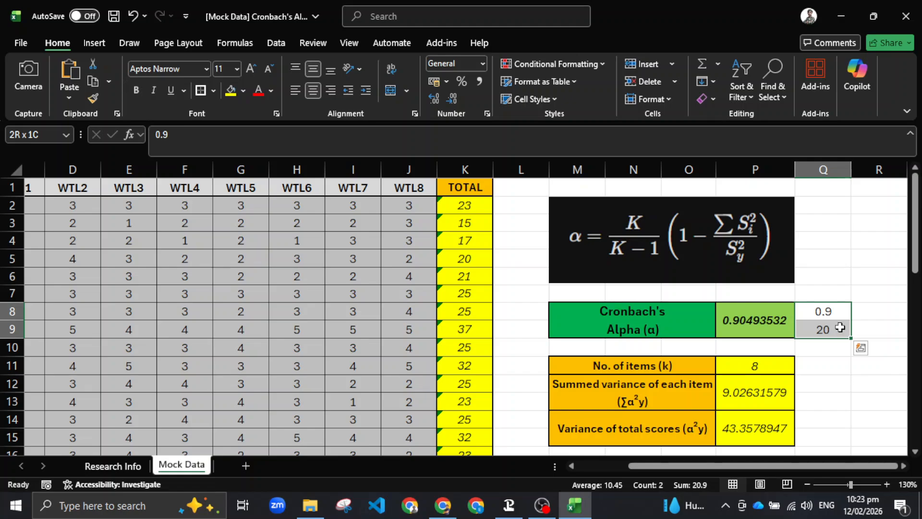
key("Delete")
left_click(849, 368)
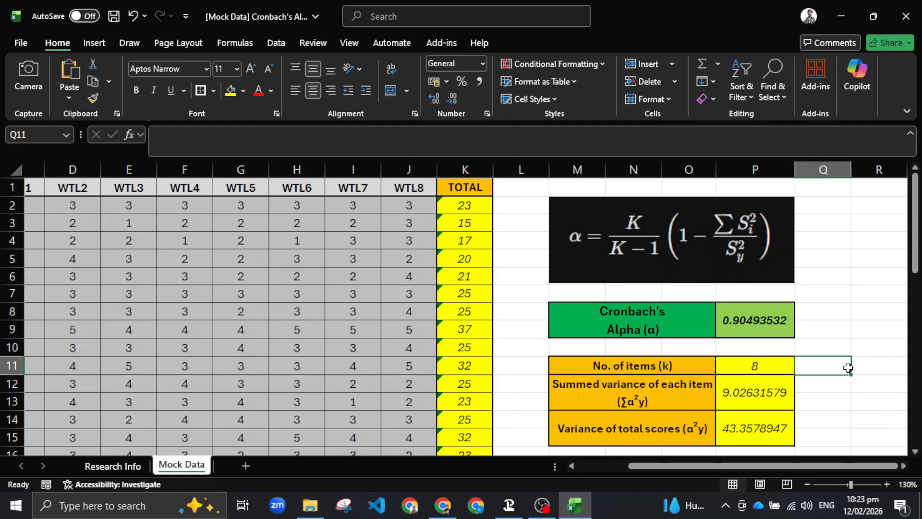